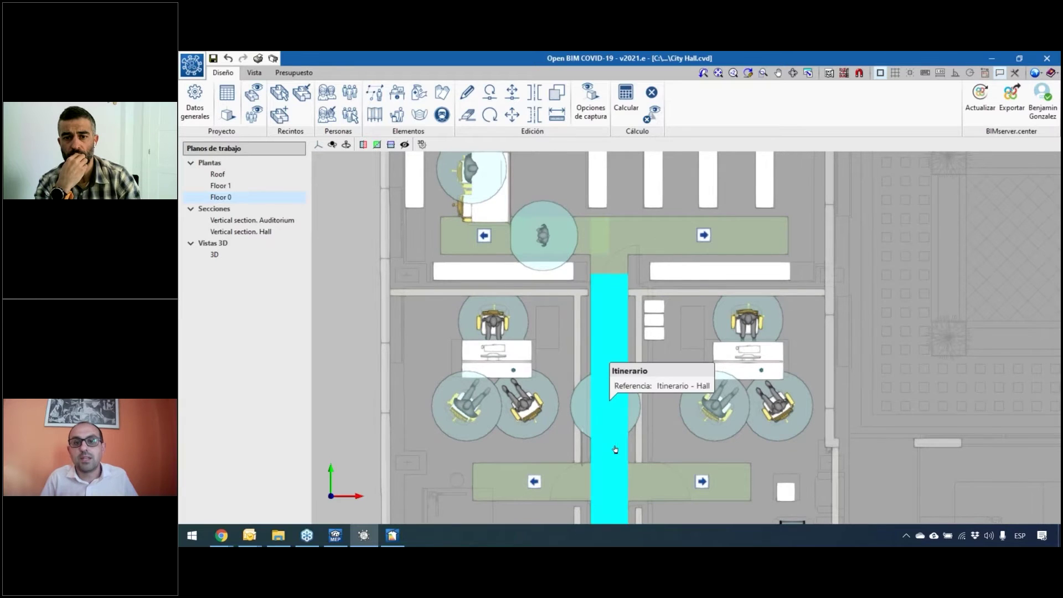
# - Examine the Floor 0 plan, covering the offices, the circulation routes and the auditorium seating with their interpersonal safety distances
pyautogui.scroll(-4, 659, 399)
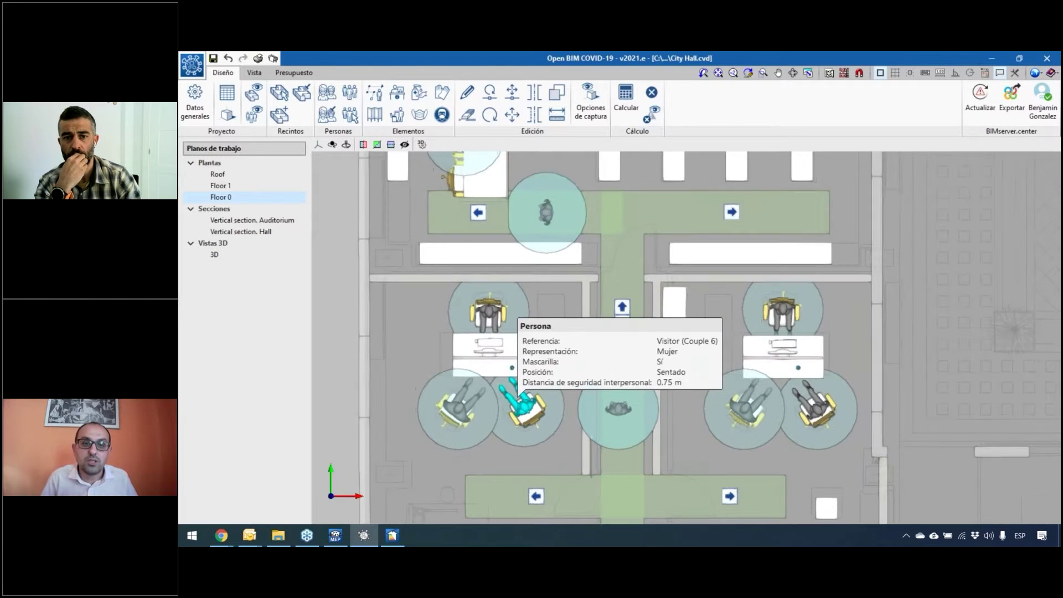
pyautogui.moveTo(727, 416); pyautogui.dragTo(702, 296, button='middle')
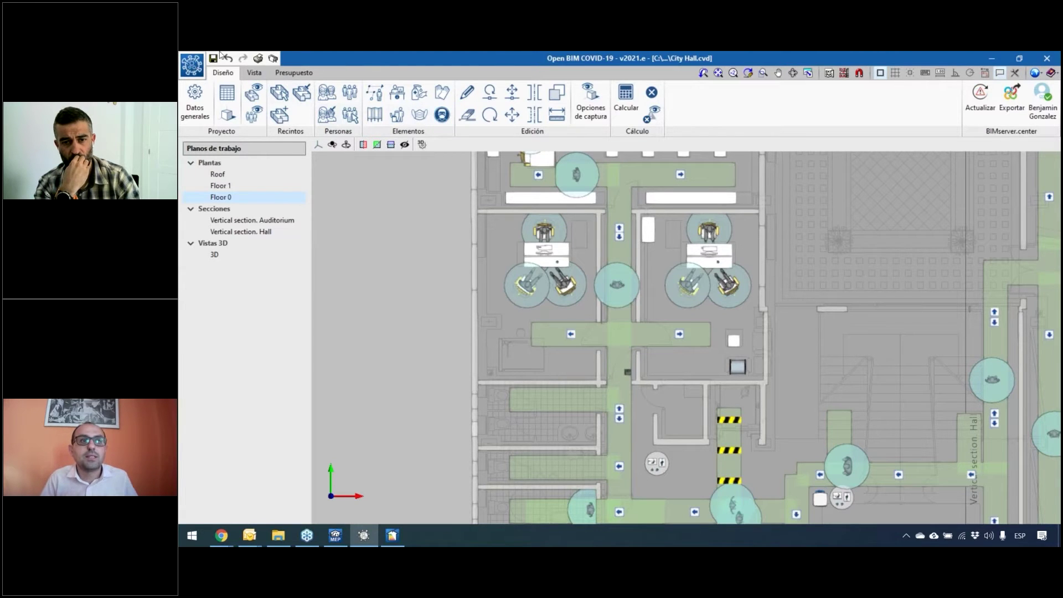
pyautogui.scroll(-4, 819, 331)
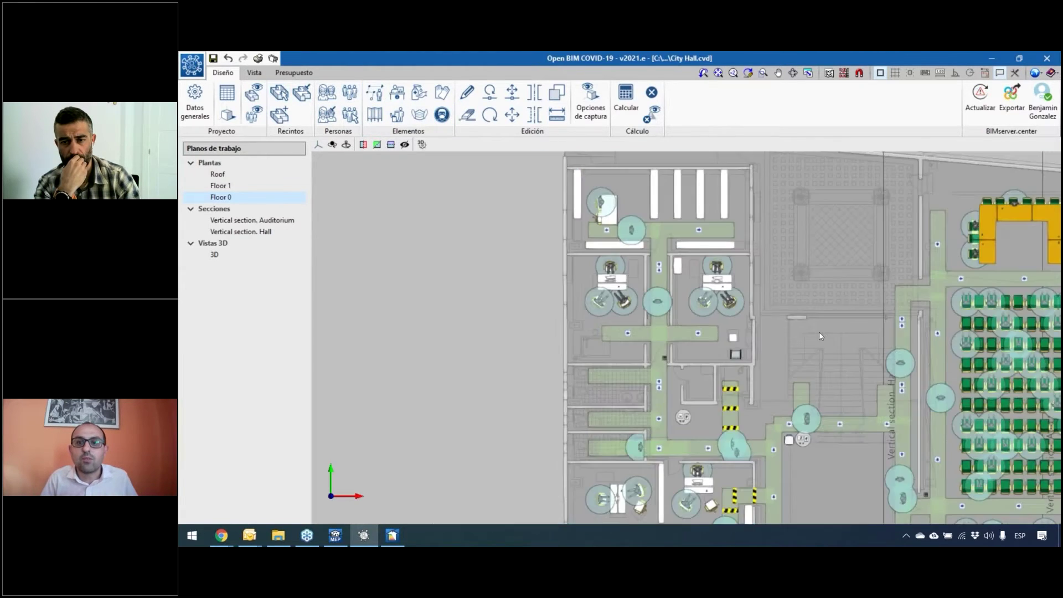
pyautogui.moveTo(819, 331); pyautogui.dragTo(543, 366, button='middle')
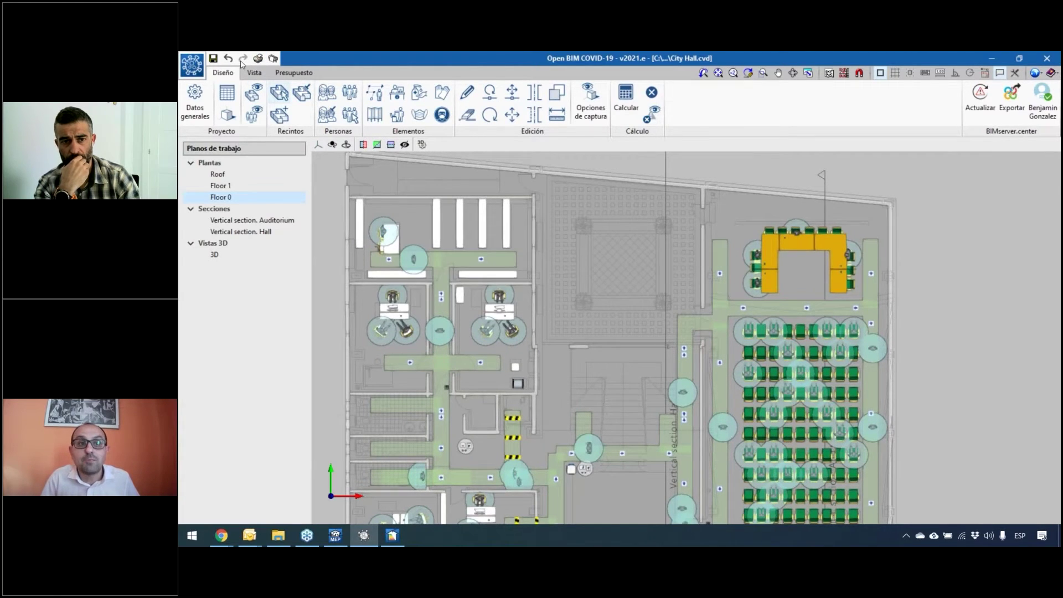
pyautogui.scroll(5, 657, 291)
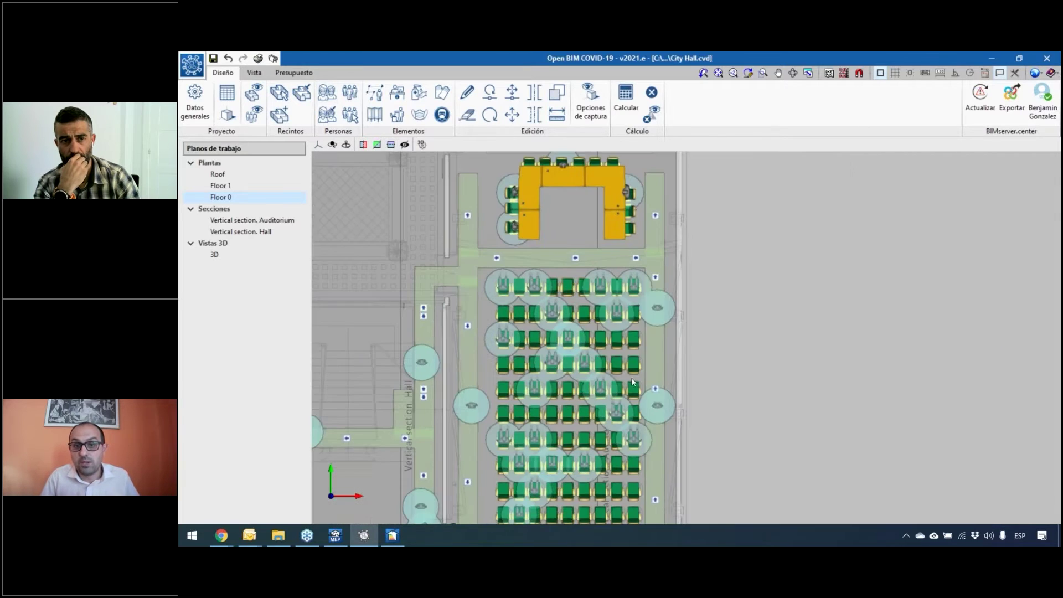
pyautogui.moveTo(583, 360); pyautogui.dragTo(619, 305, button='middle')
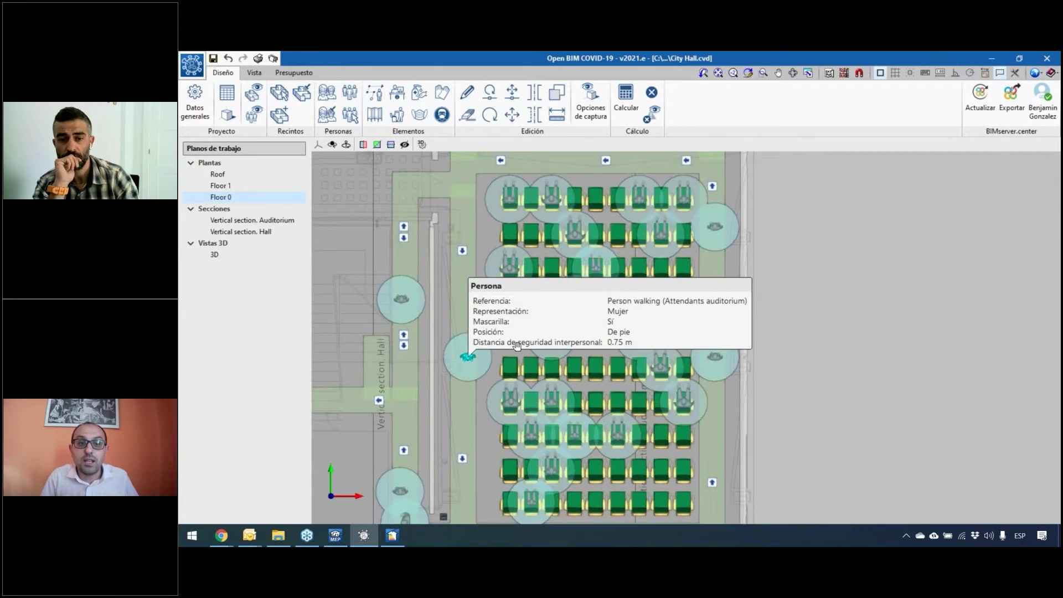
pyautogui.moveTo(333, 339); pyautogui.dragTo(555, 346, button='middle')
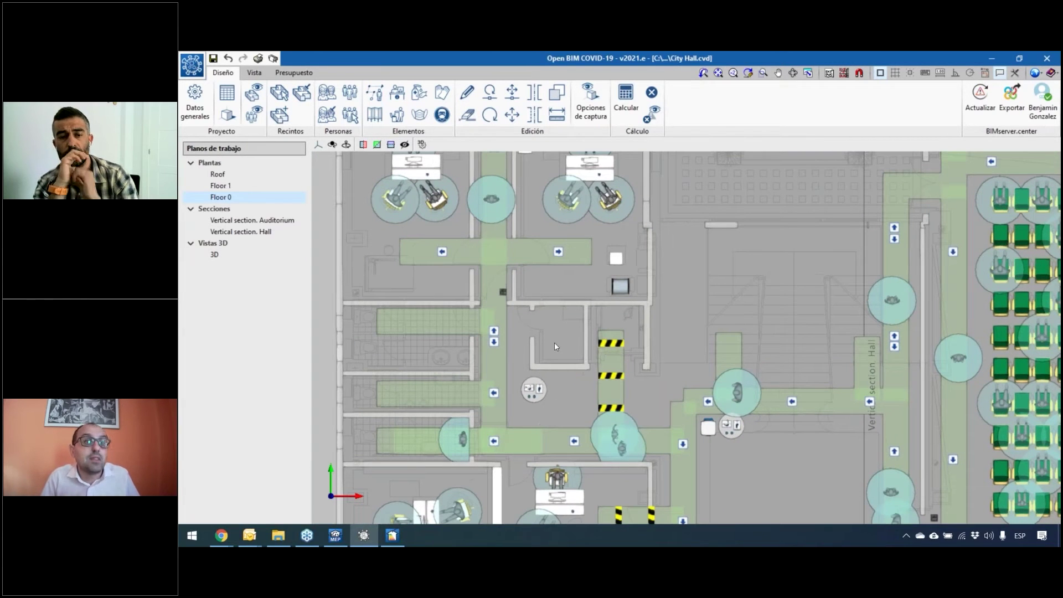
pyautogui.scroll(-2, 504, 271)
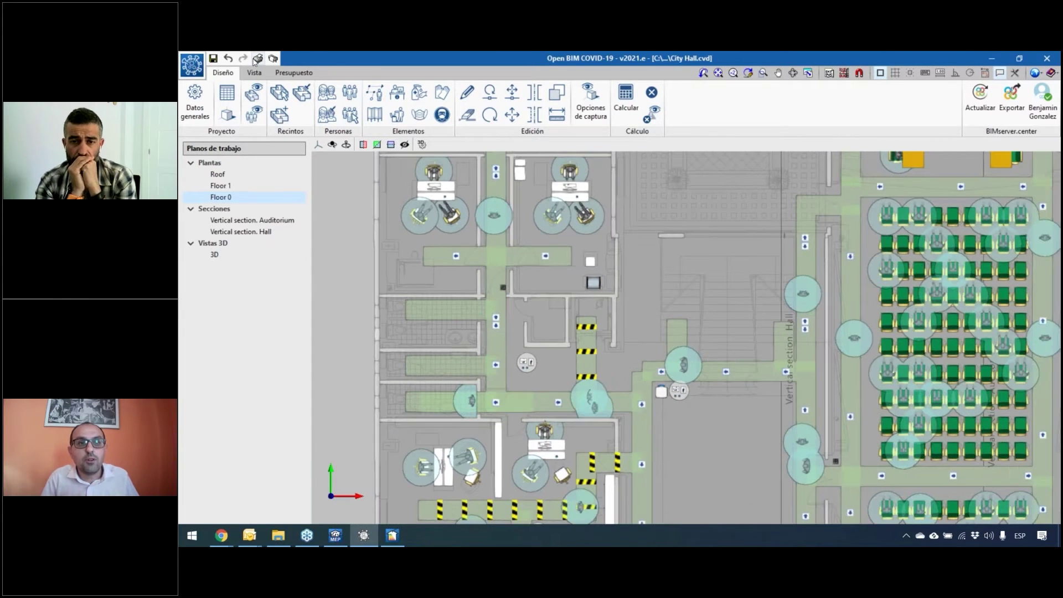
# - Review the COVID-19 safety report's maximum occupancy and air renewal tables for the building and its rooms, and close the report
pyautogui.click(258, 59)
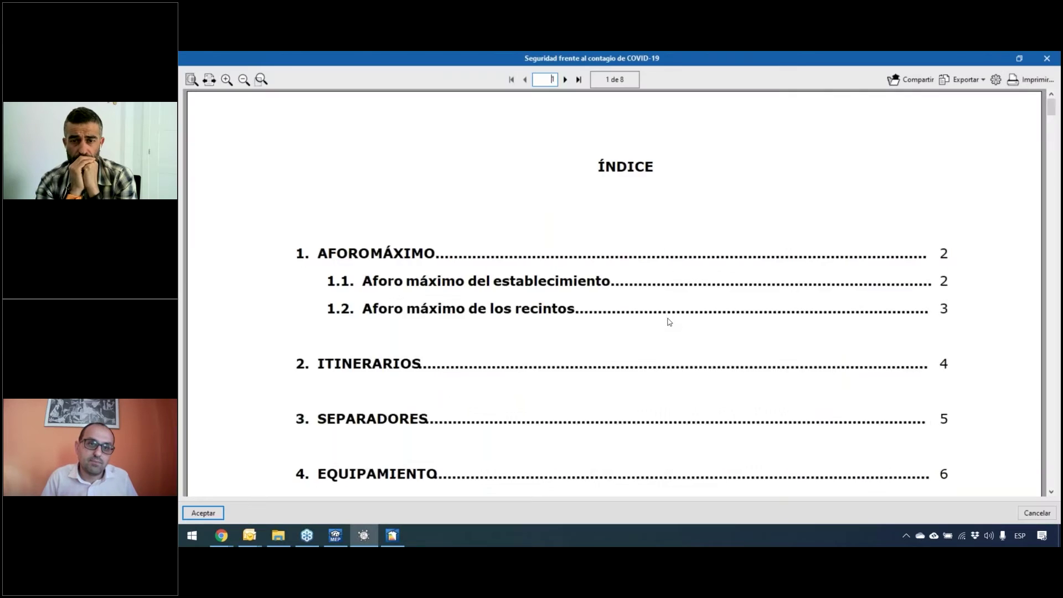
pyautogui.scroll(-6, 669, 318)
pyautogui.scroll(-5, 669, 316)
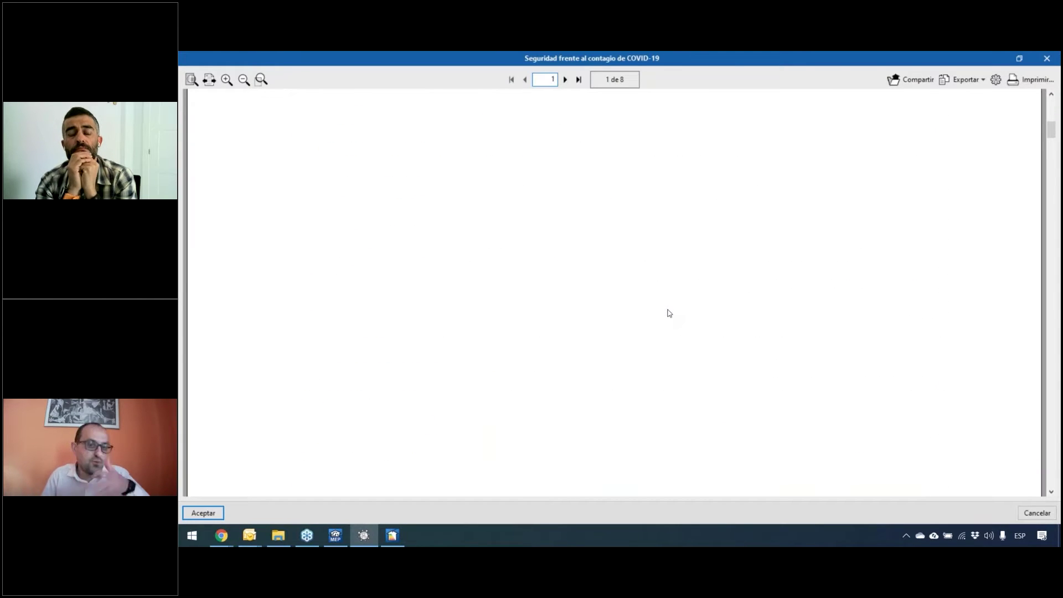
pyautogui.scroll(-10, 669, 316)
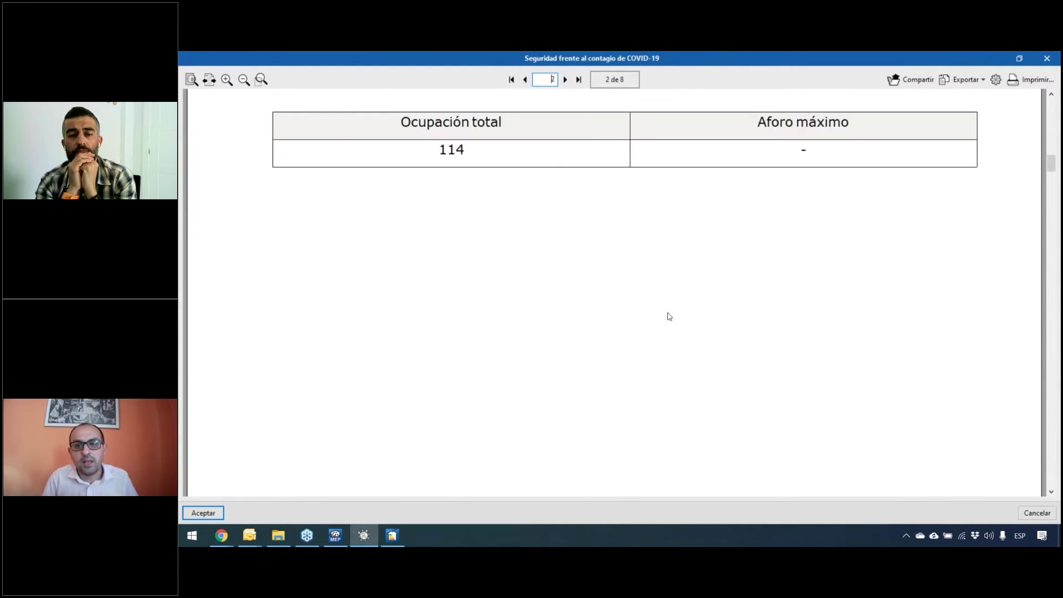
pyautogui.scroll(-2, 749, 369)
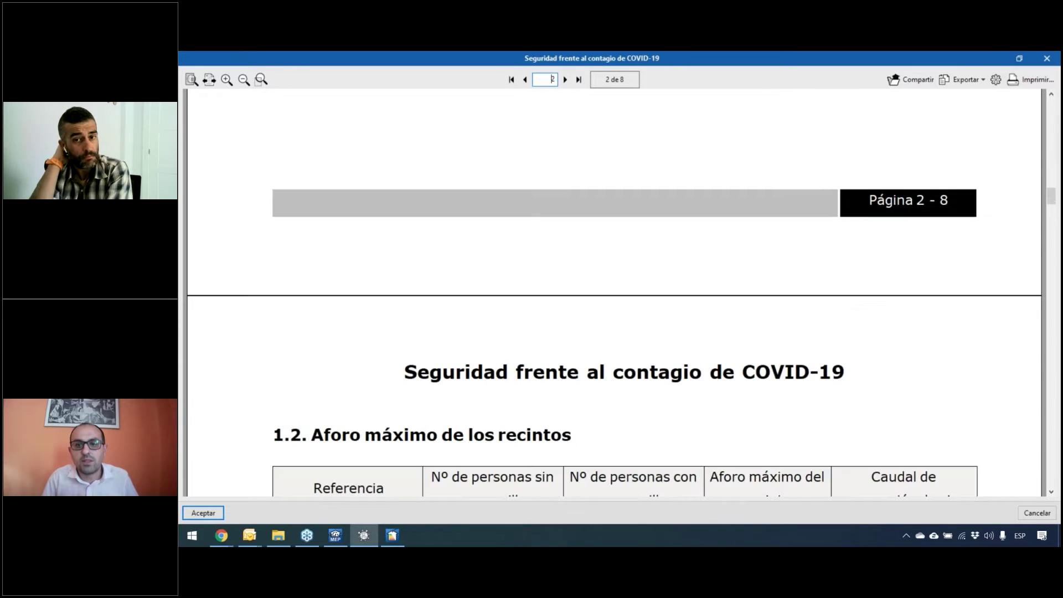
pyautogui.scroll(-4, 990, 401)
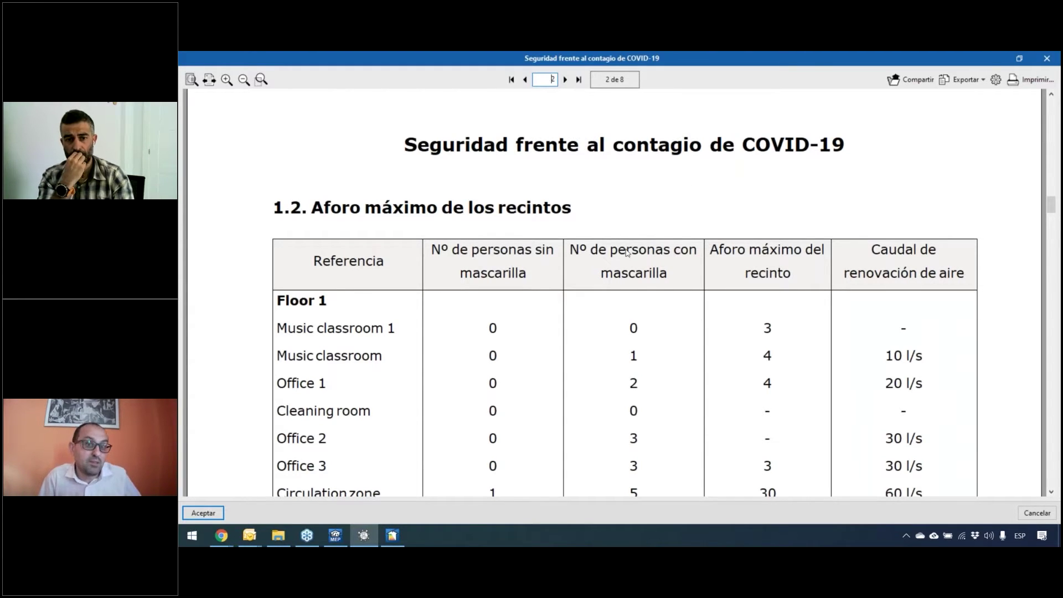
pyautogui.scroll(-3, 519, 264)
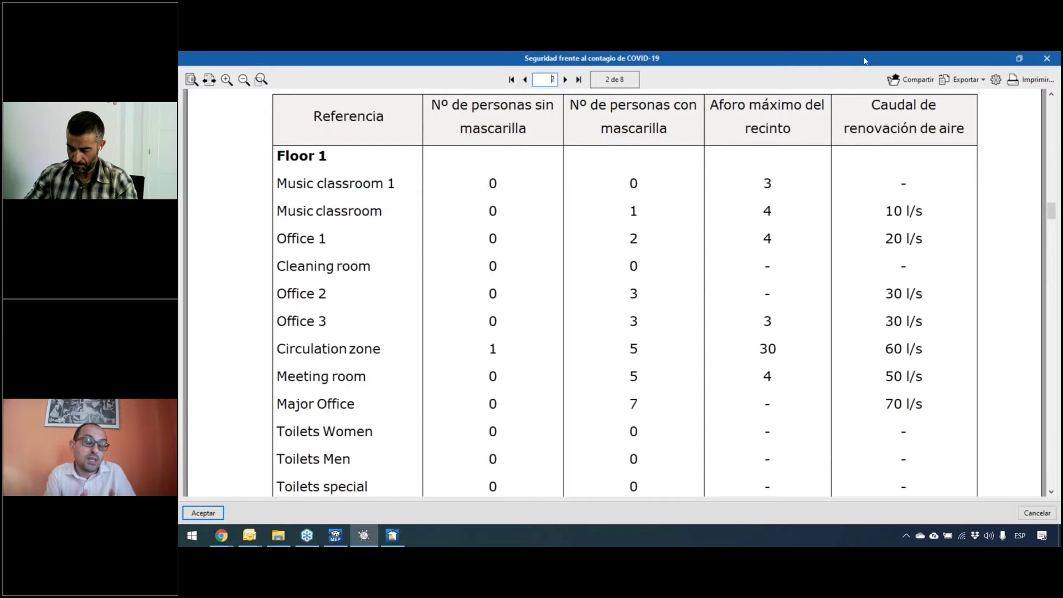
pyautogui.click(1047, 59)
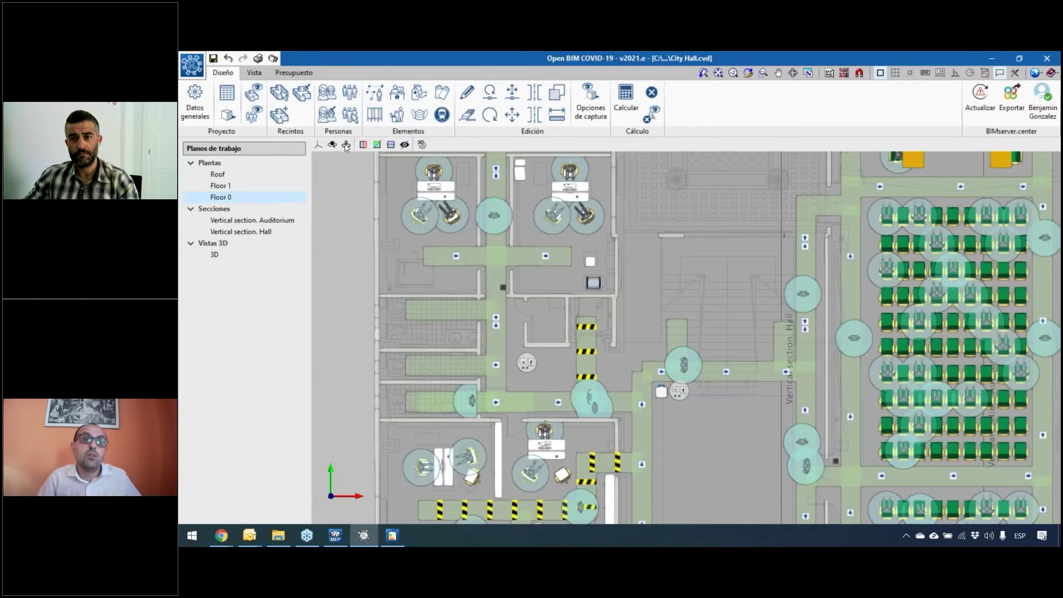
# - Set the air renewal rate per person to 12.5 l/s in the project's general data
pyautogui.click(187, 115)
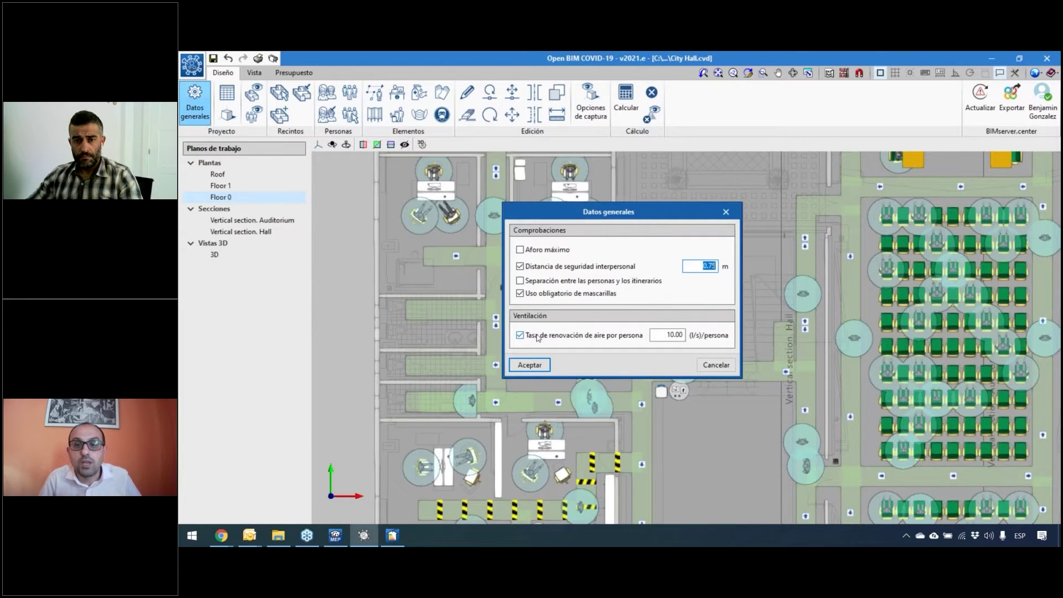
pyautogui.doubleClick(661, 335)
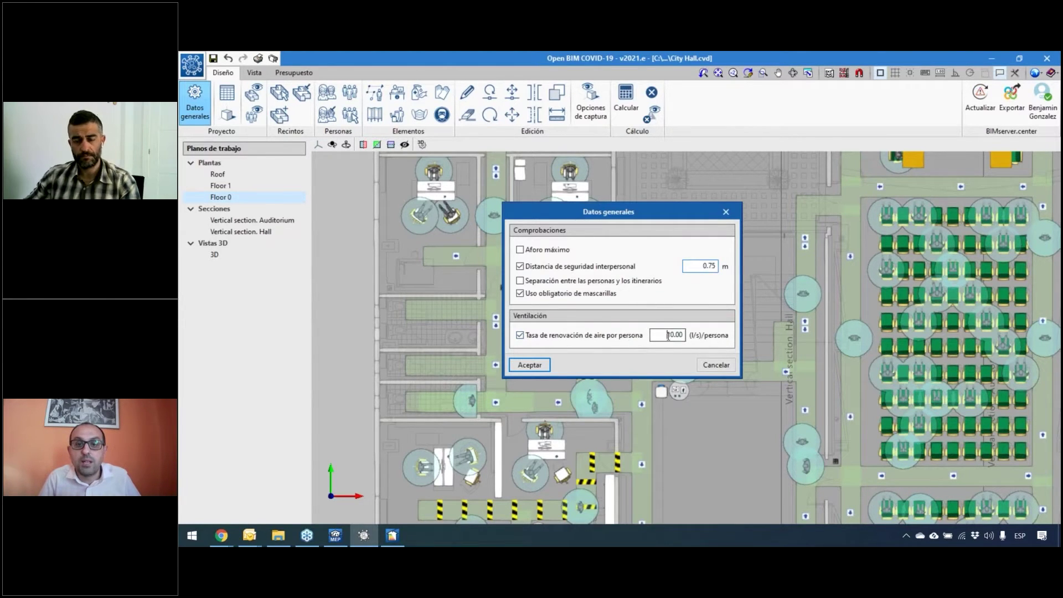
pyautogui.write('12.5')
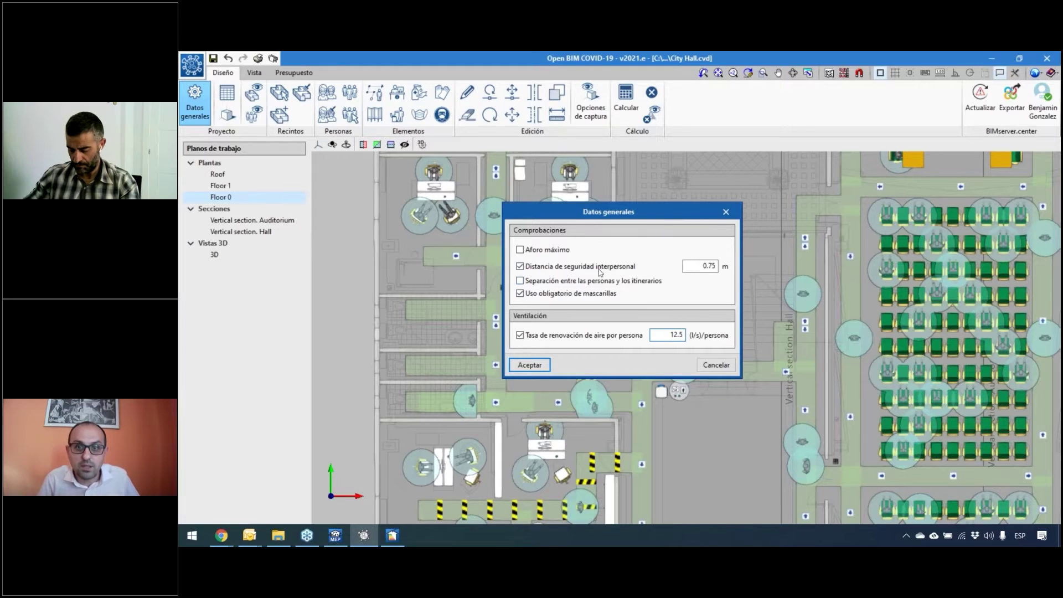
pyautogui.click(701, 267)
pyautogui.click(534, 366)
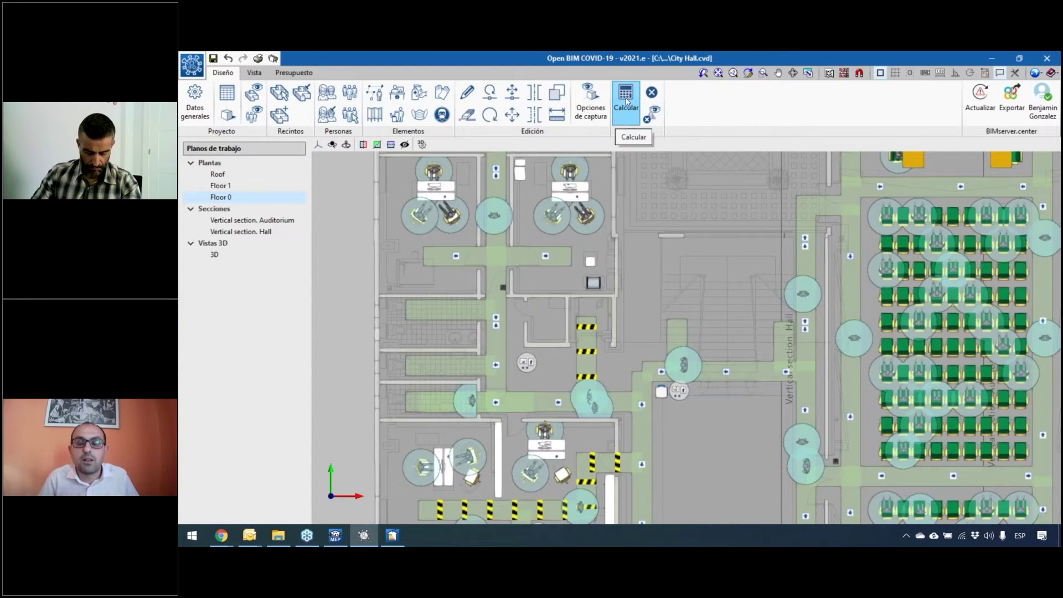
# - Inspect the building in the 3D view, and examine the people, routes and signs on Floor 0
pyautogui.click(214, 254)
pyautogui.scroll(5, 595, 269)
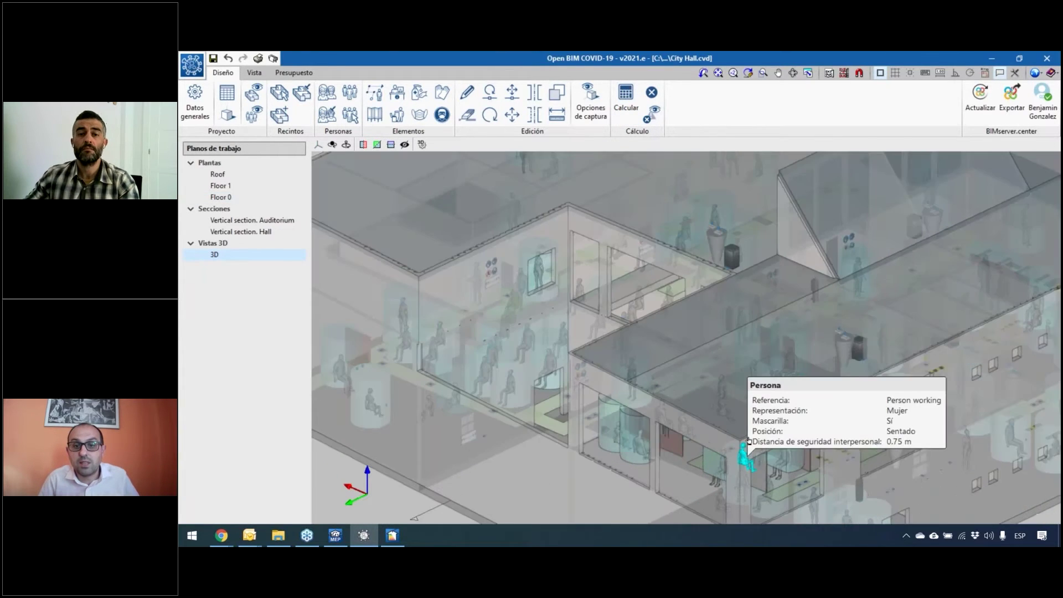
pyautogui.scroll(-5, 755, 399)
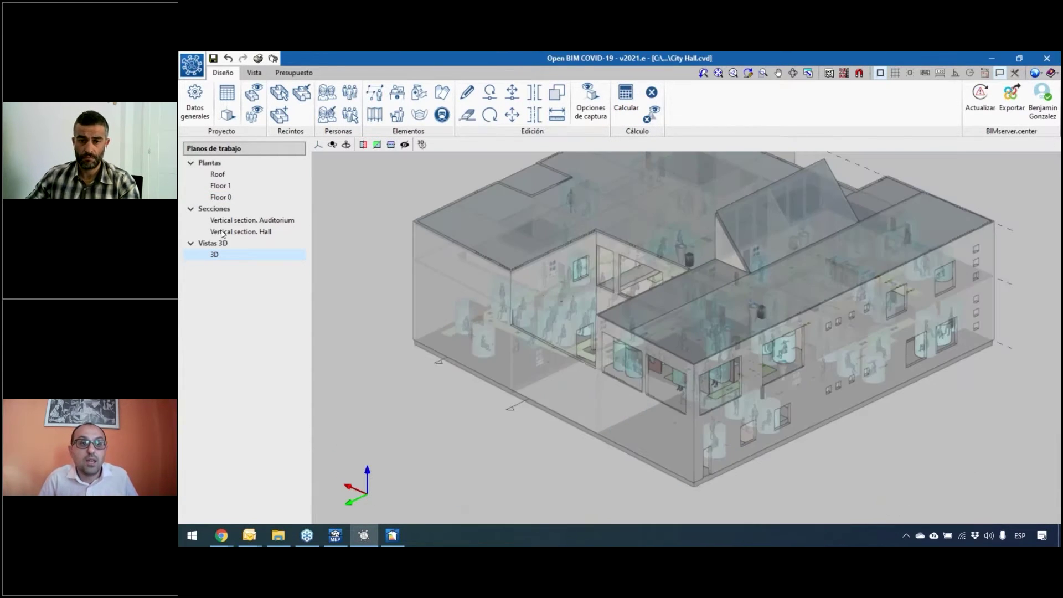
pyautogui.click(221, 198)
pyautogui.moveTo(685, 426)
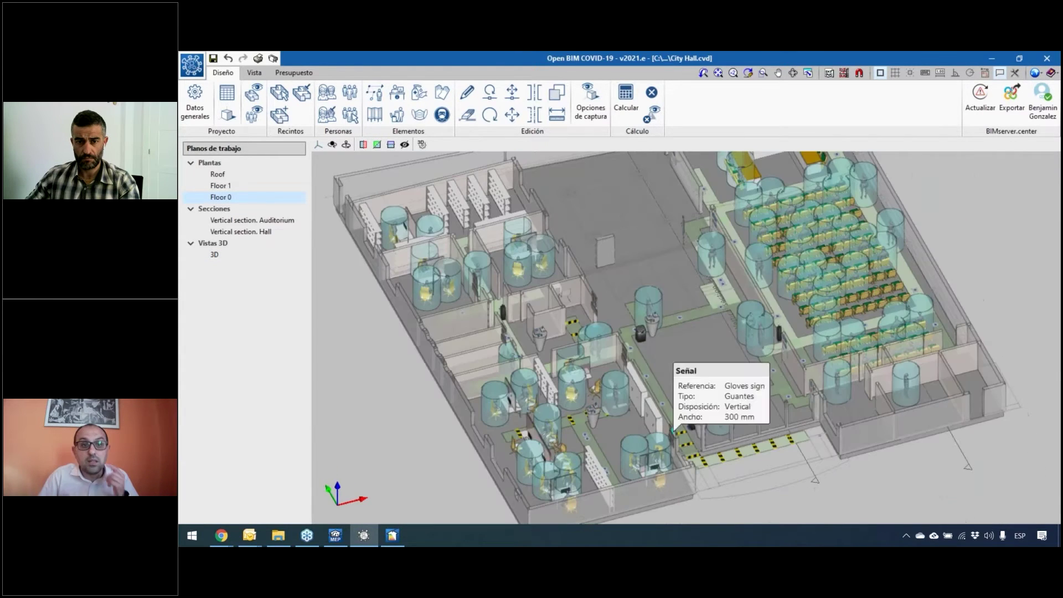
pyautogui.moveTo(633, 401); pyautogui.dragTo(688, 410, button='middle')
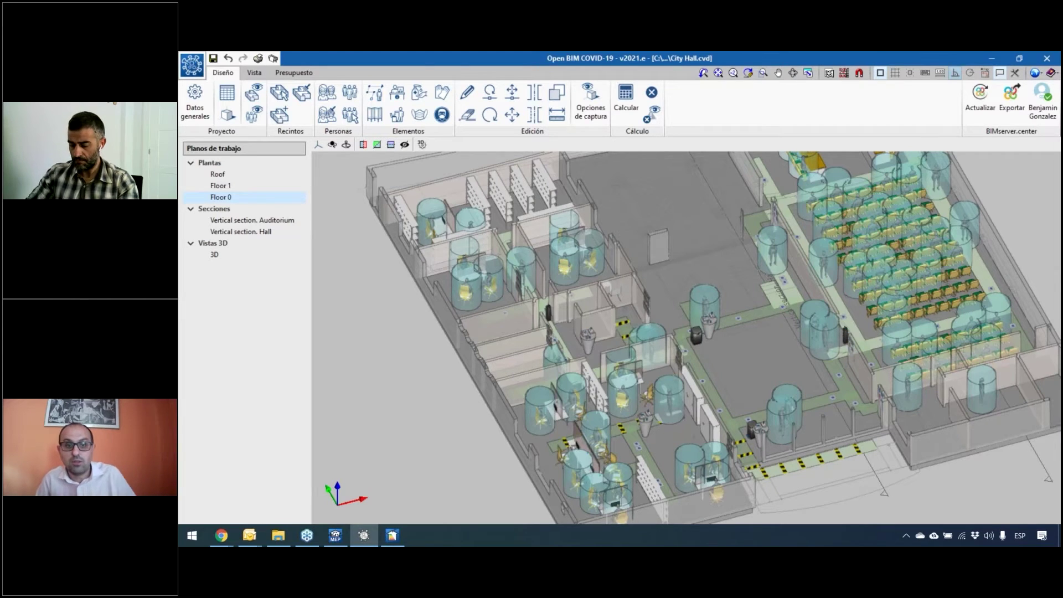
# - Switch to CYPETHERM HE Plus with the 1 Unifamiliar project
pyautogui.click(333, 537)
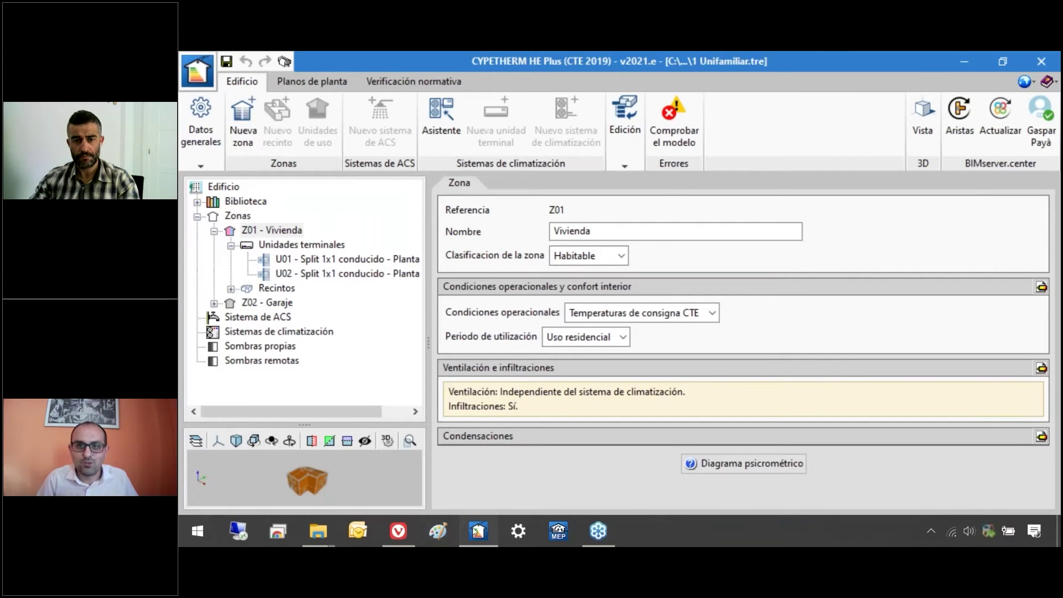
pyautogui.click(478, 531)
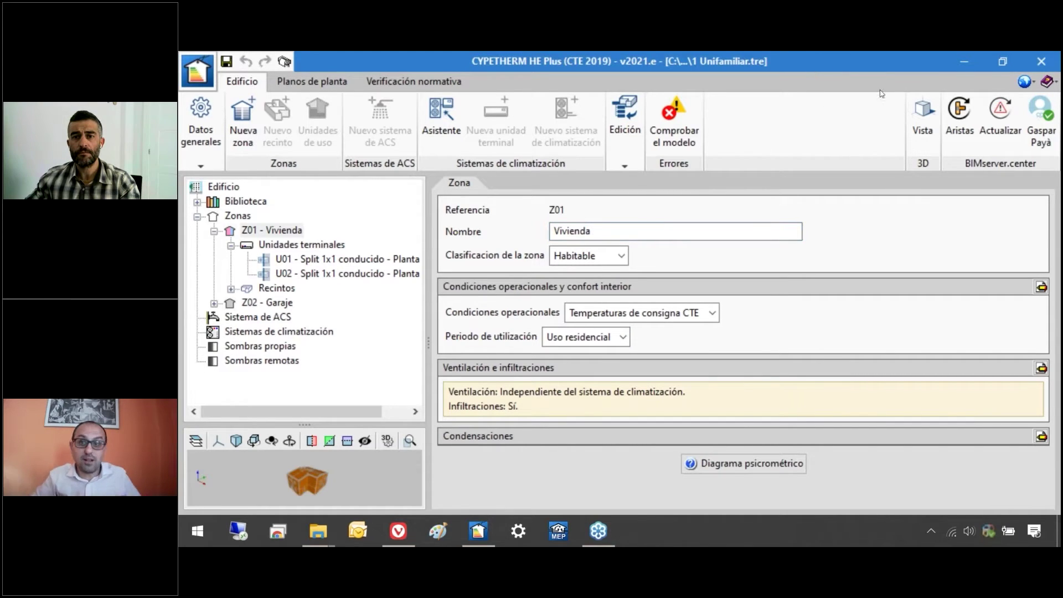
pyautogui.click(483, 522)
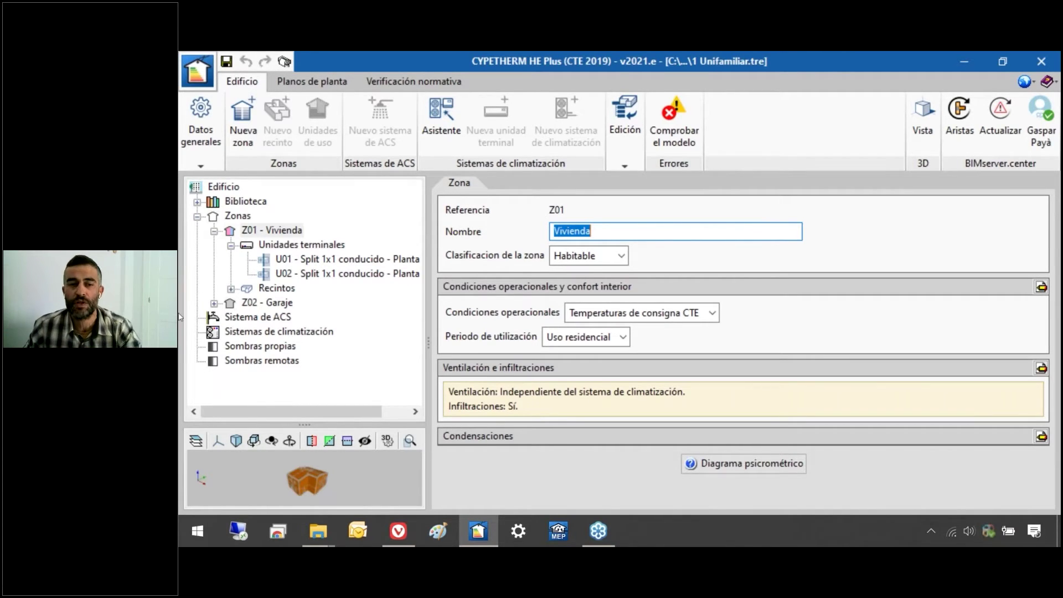
# - Open the Dormitorio room type from the project library's Recintos category
pyautogui.click(198, 202)
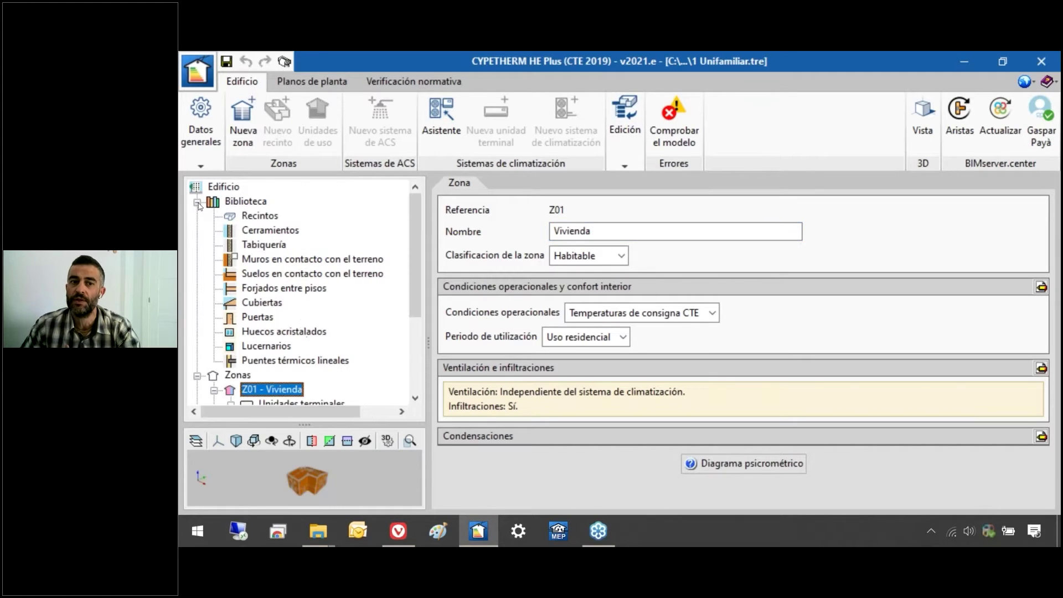
pyautogui.click(248, 218)
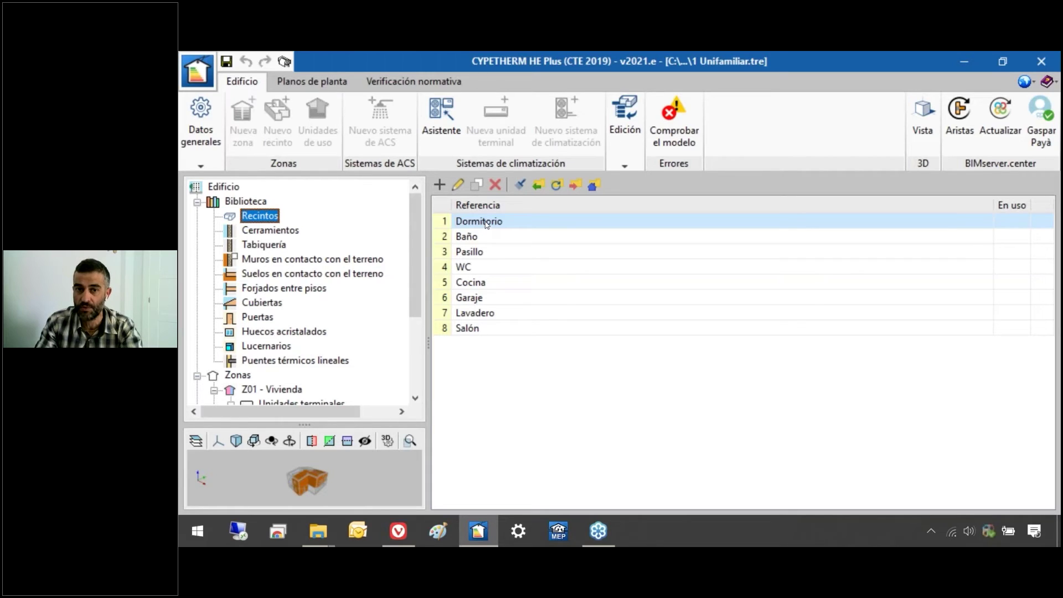
pyautogui.doubleClick(486, 221)
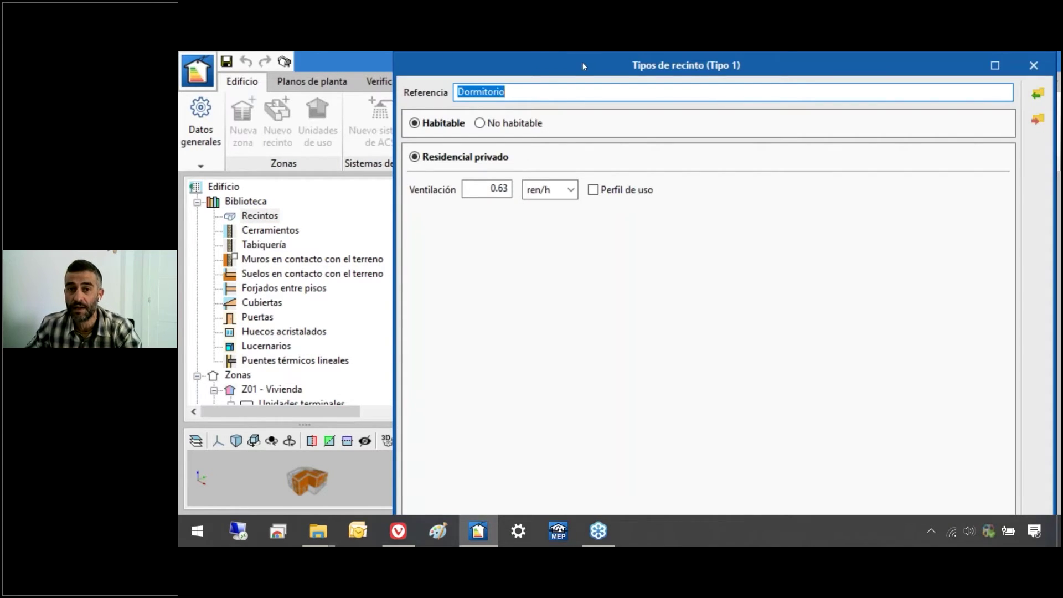
pyautogui.moveTo(574, 65); pyautogui.dragTo(510, 85)
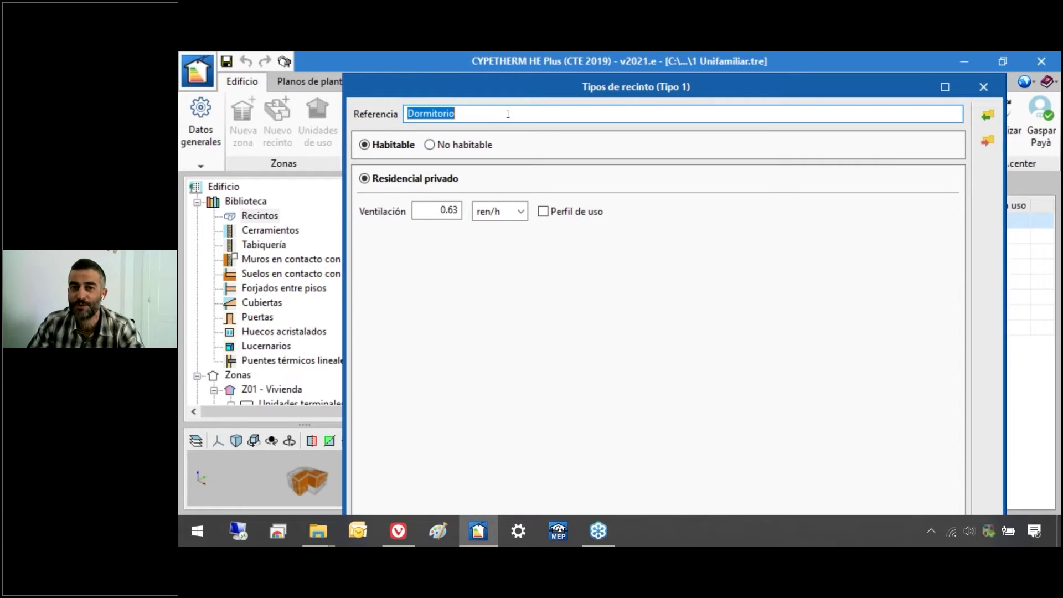
# - Examine the Dormitorio room type's ventilation rate and available units, and close the room type without changes
pyautogui.click(441, 210)
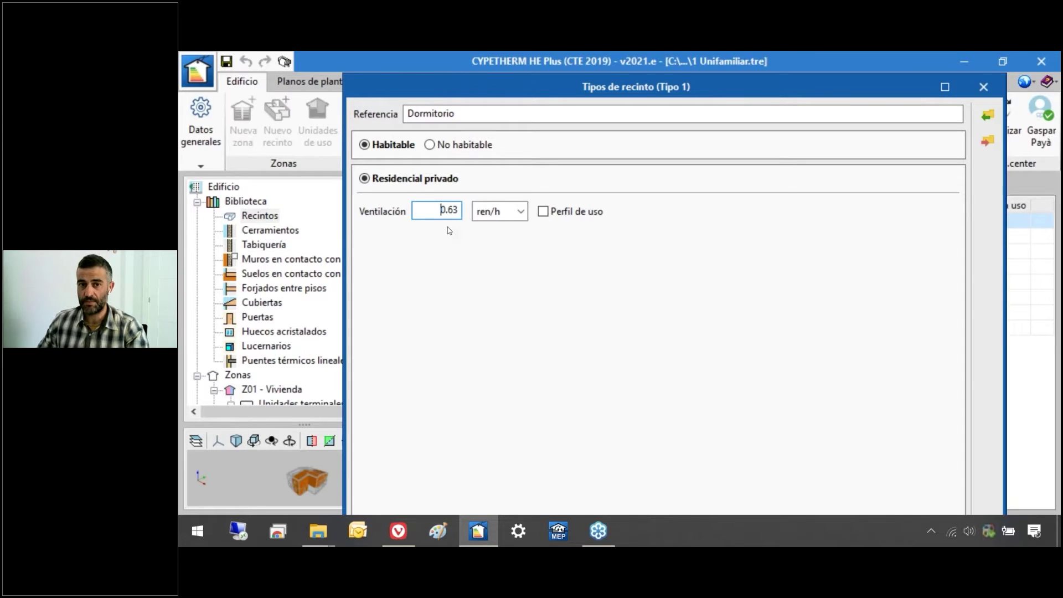
pyautogui.click(521, 216)
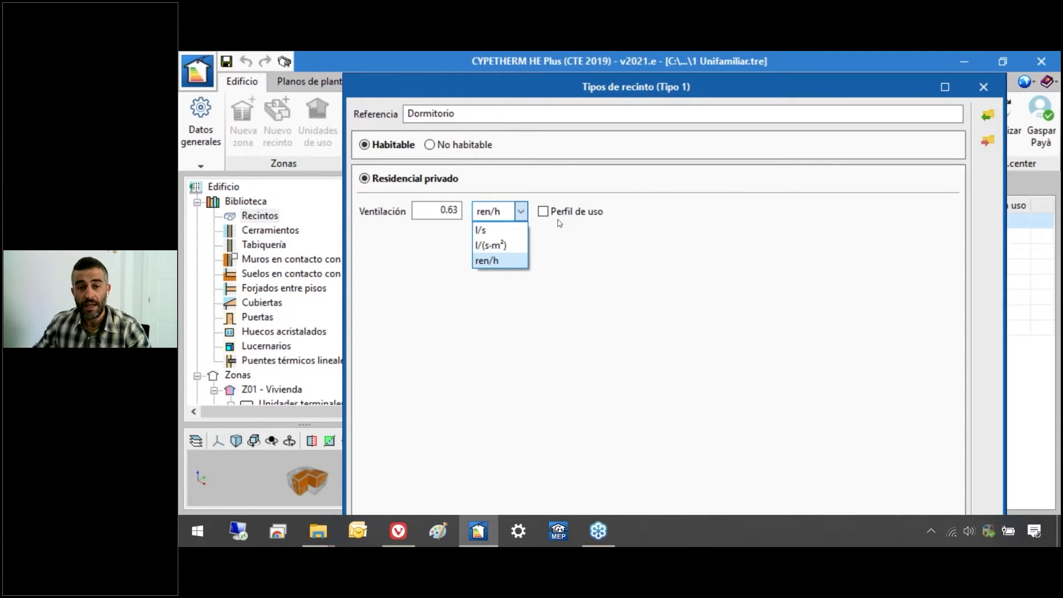
pyautogui.click(447, 211)
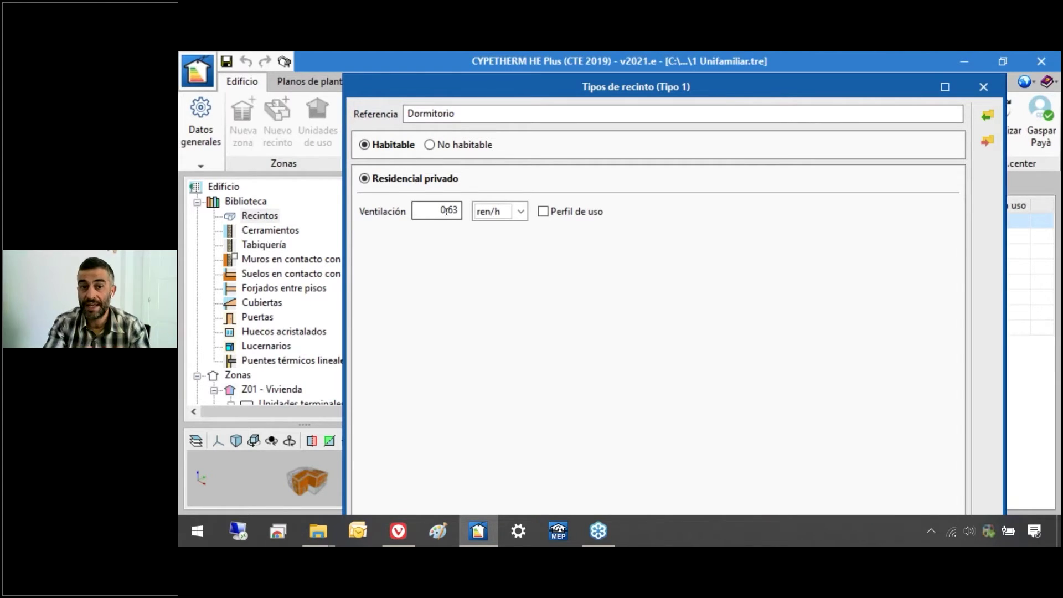
pyautogui.click(442, 210)
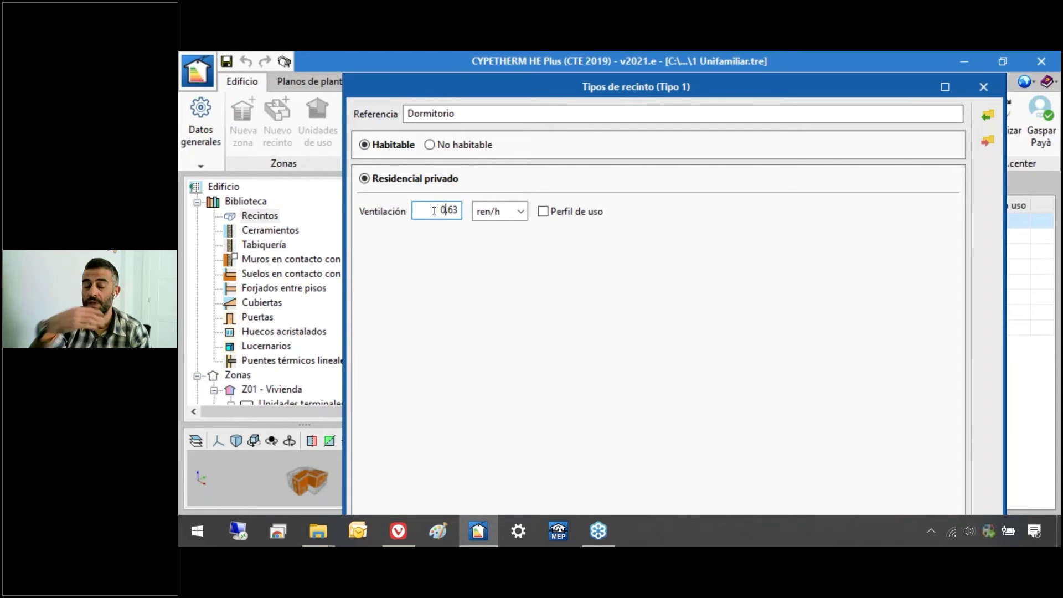
pyautogui.click(521, 211)
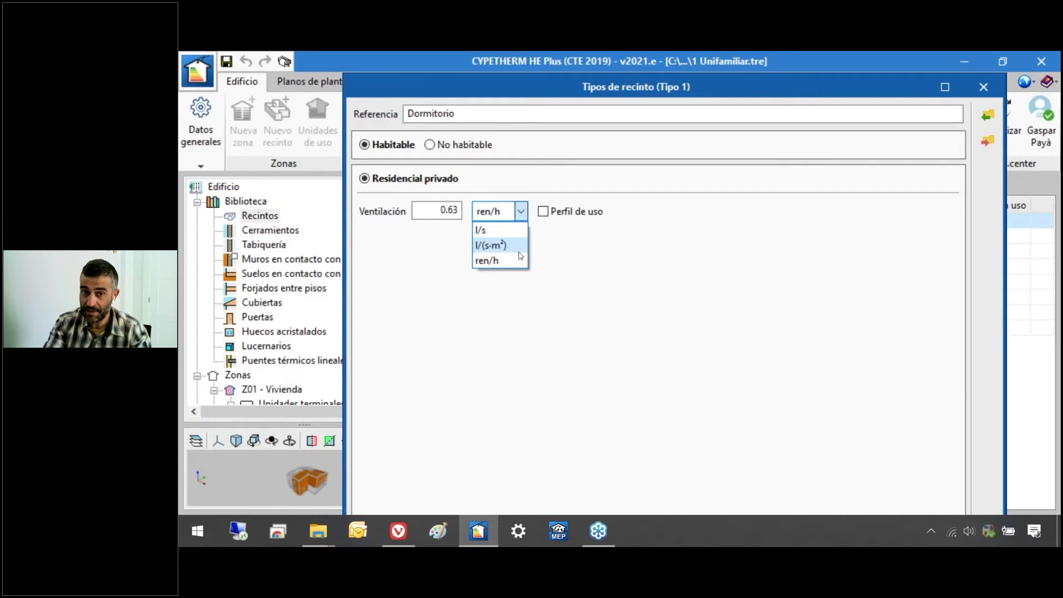
pyautogui.click(437, 211)
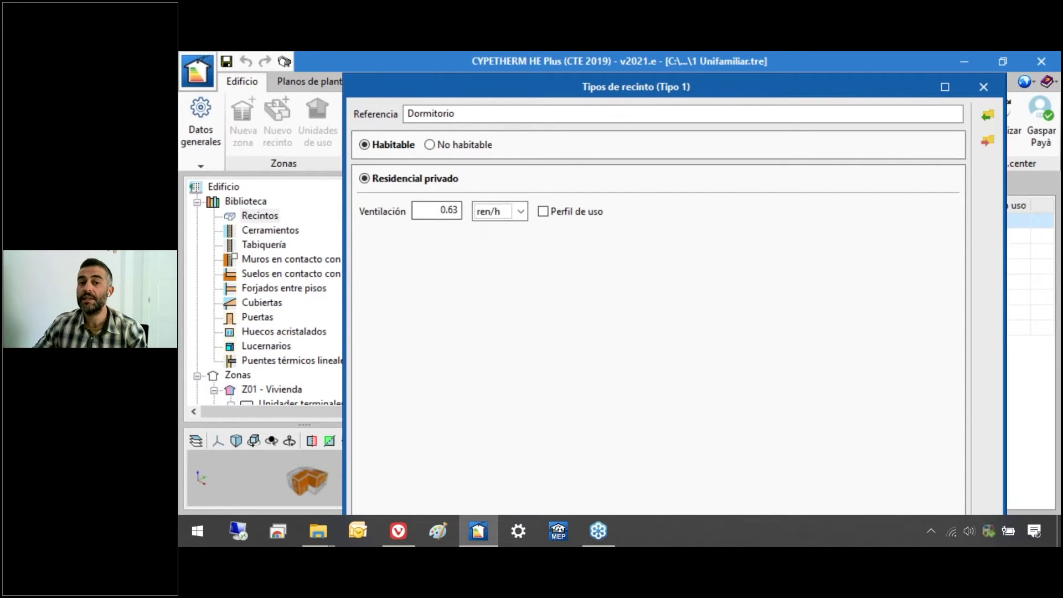
pyautogui.click(449, 210)
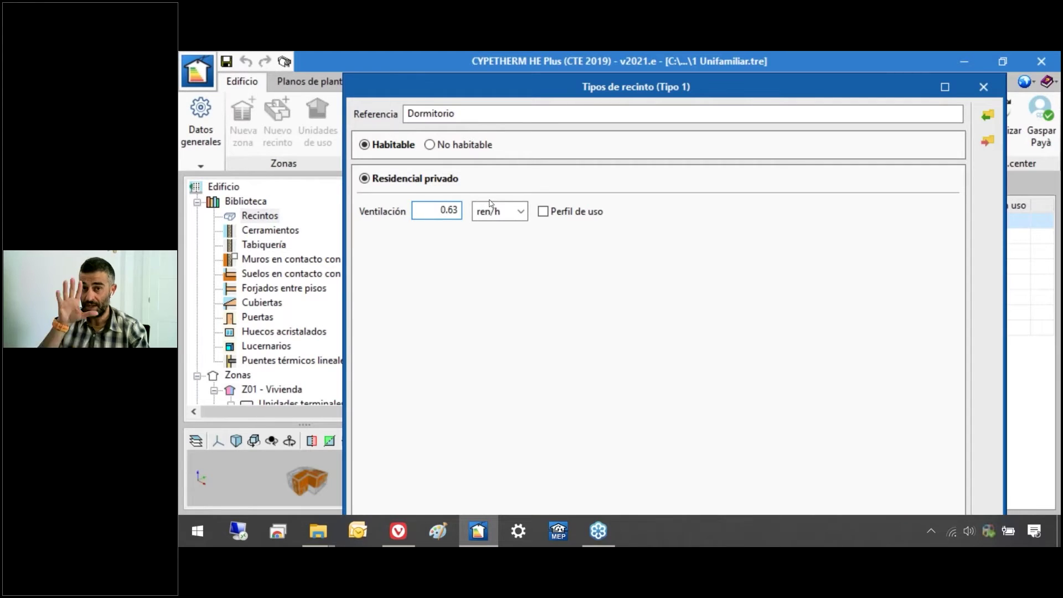
pyautogui.click(983, 87)
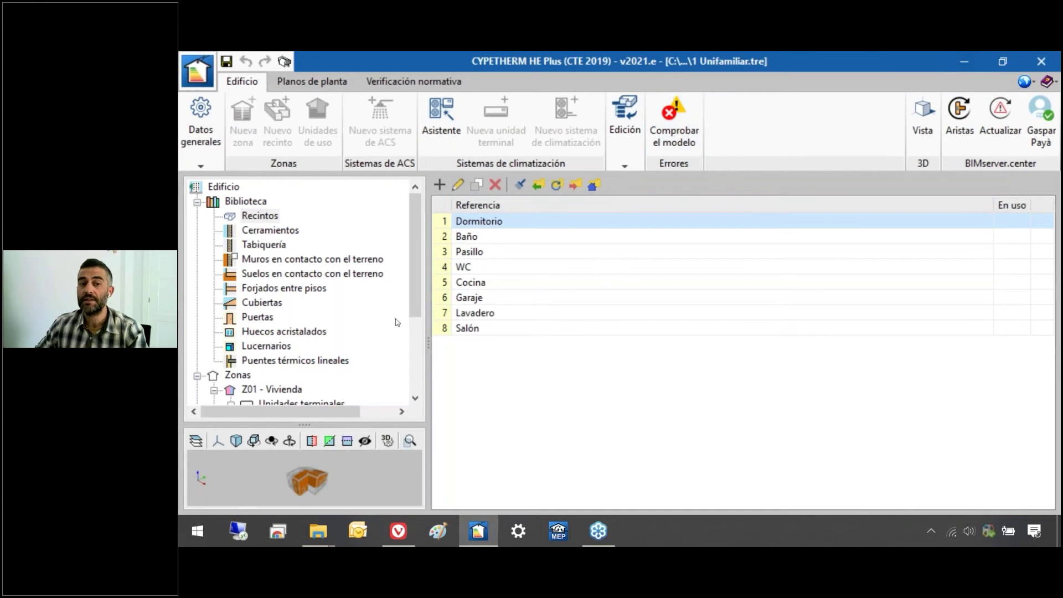
# - Open the ventilation and infiltration settings of zone Z01 - Vivienda, and examine the ventilation type and flow type options
pyautogui.scroll(-3, 294, 332)
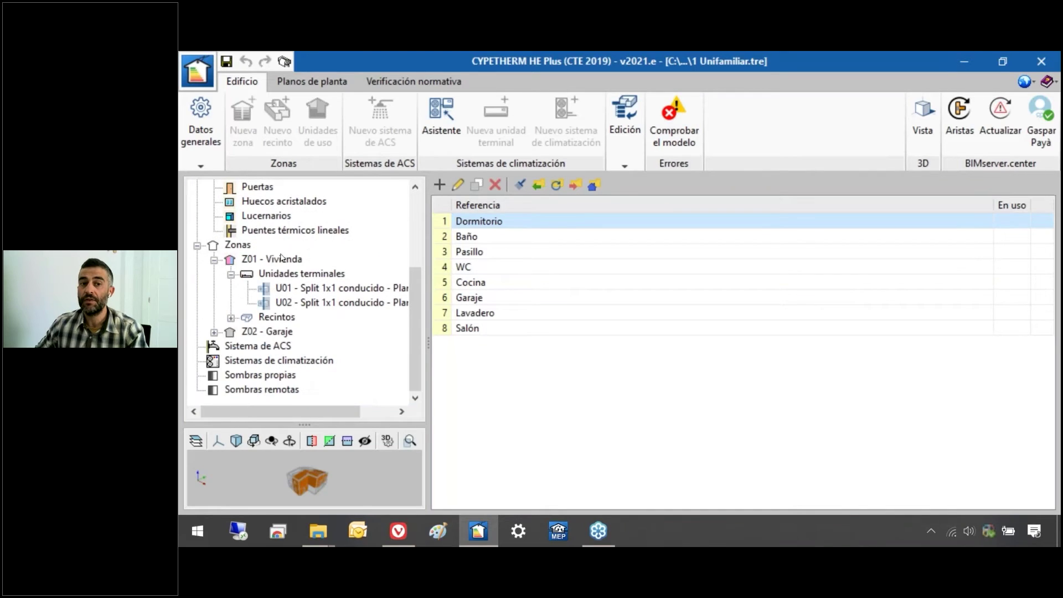
pyautogui.click(280, 259)
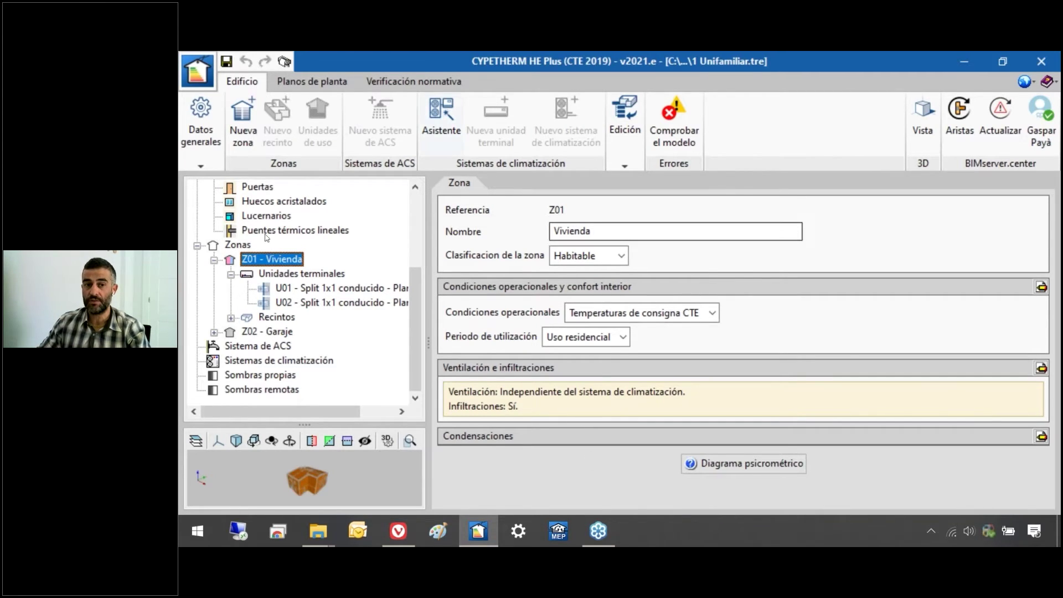
pyautogui.click(1041, 367)
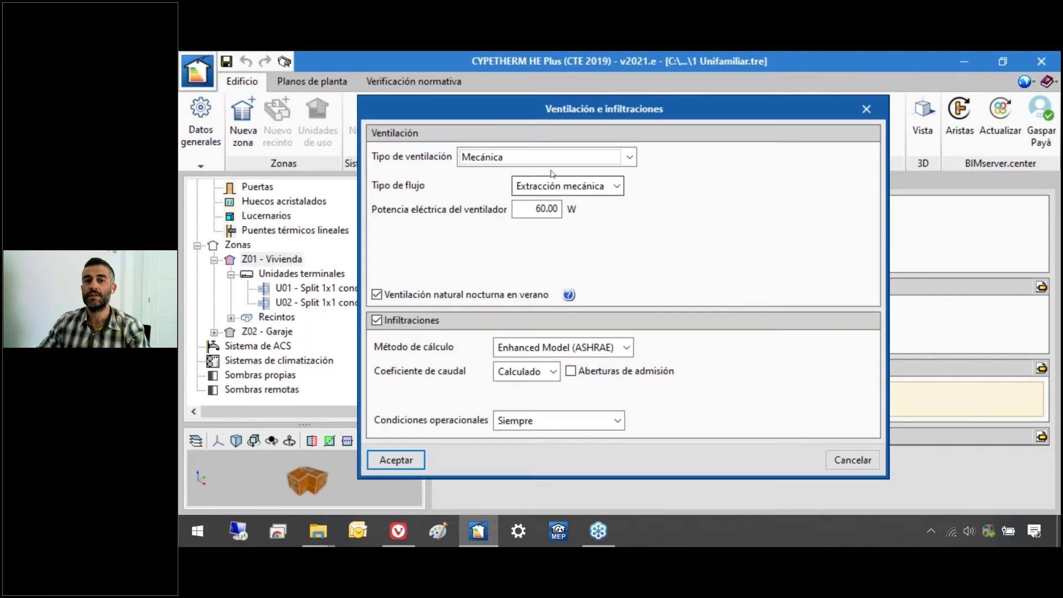
pyautogui.click(506, 158)
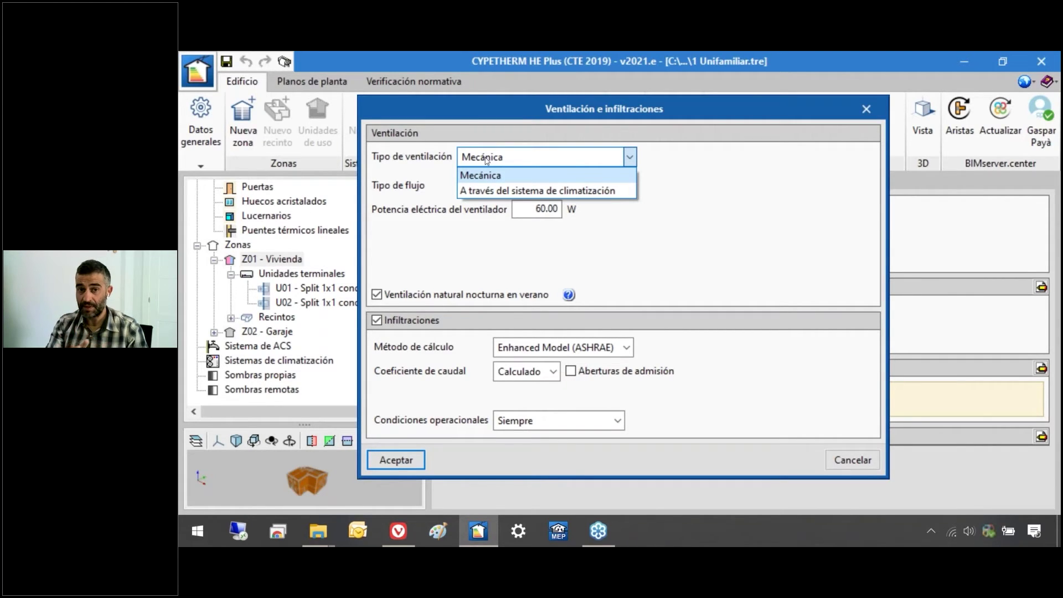
pyautogui.click(481, 175)
pyautogui.click(576, 187)
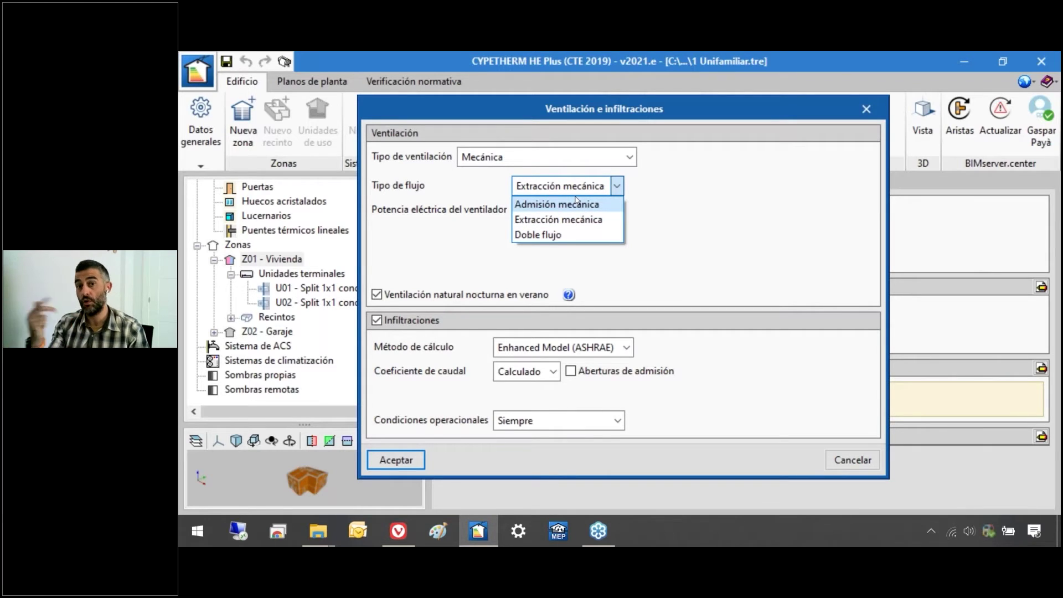
pyautogui.click(536, 167)
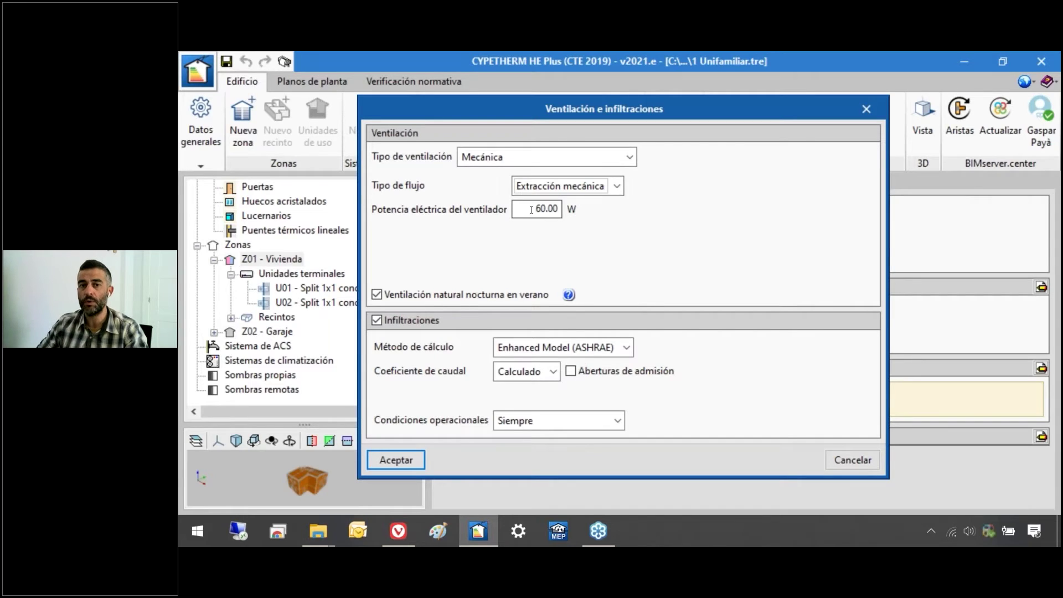
# - Review the fan's electrical power setting and read the explanation of natural night ventilation in summer
pyautogui.moveTo(531, 211)
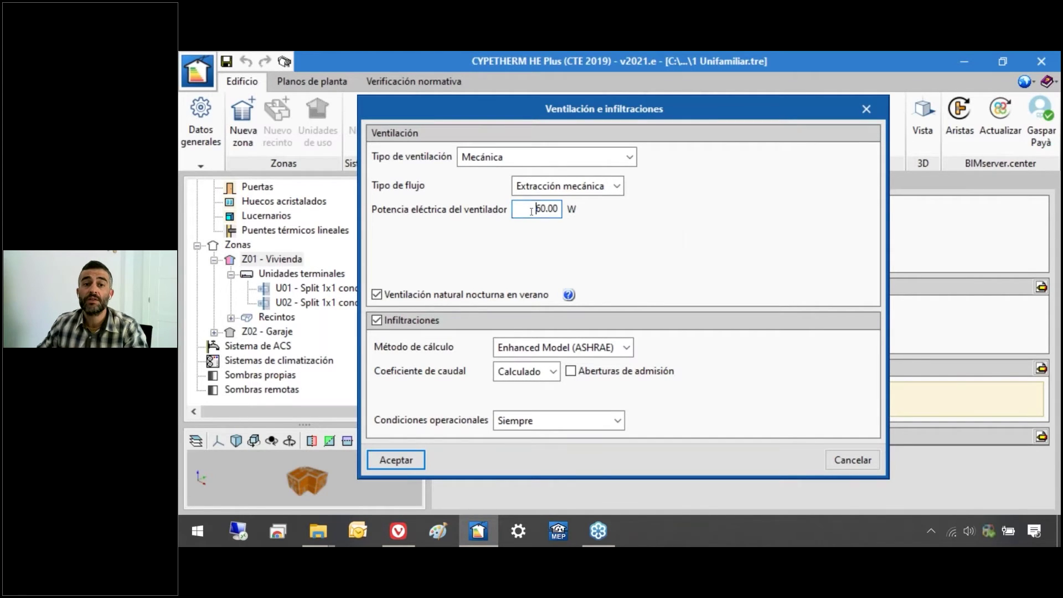
pyautogui.click(535, 210)
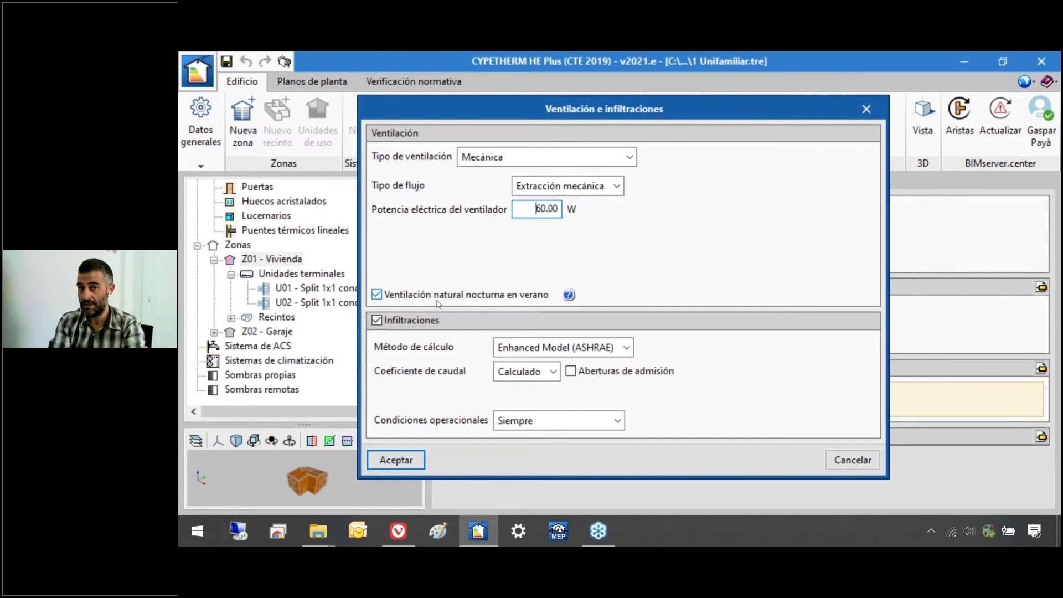
pyautogui.click(568, 294)
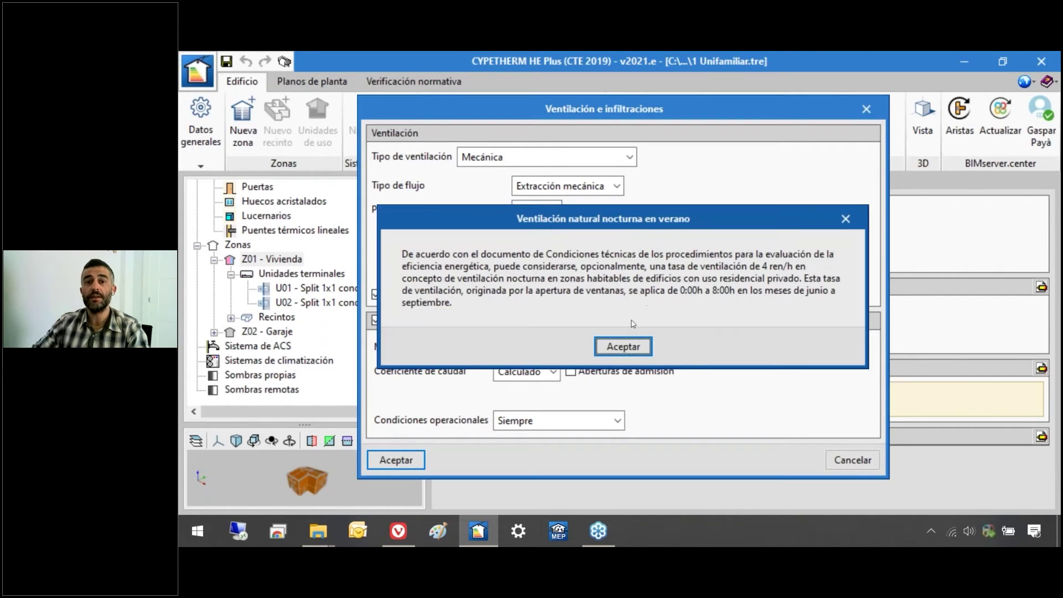
pyautogui.click(618, 347)
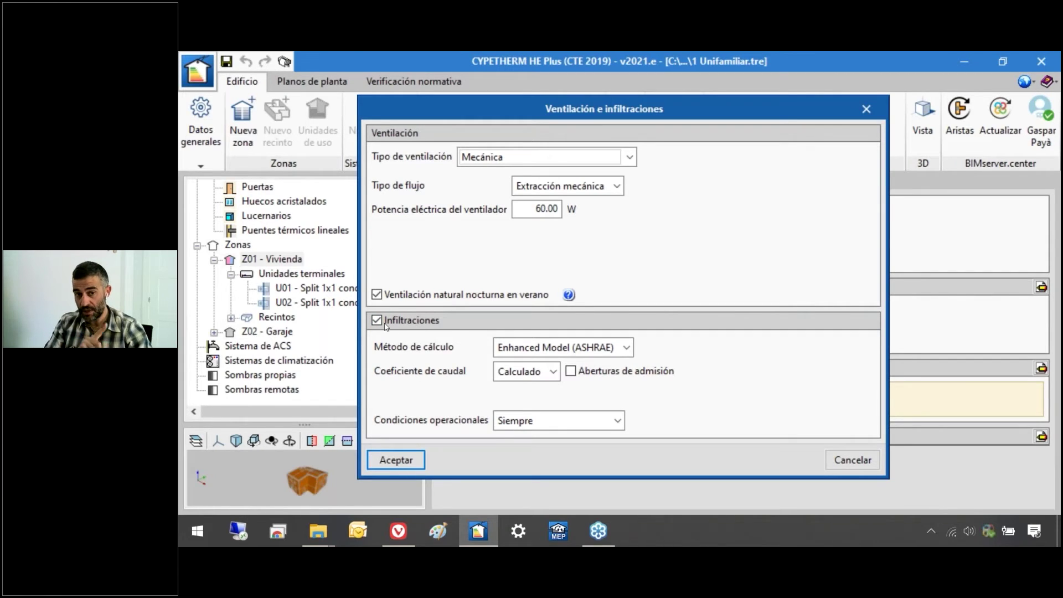
# - Try Perfil de uso and Sólo con ventilación nula as the operating conditions for infiltration
pyautogui.click(510, 418)
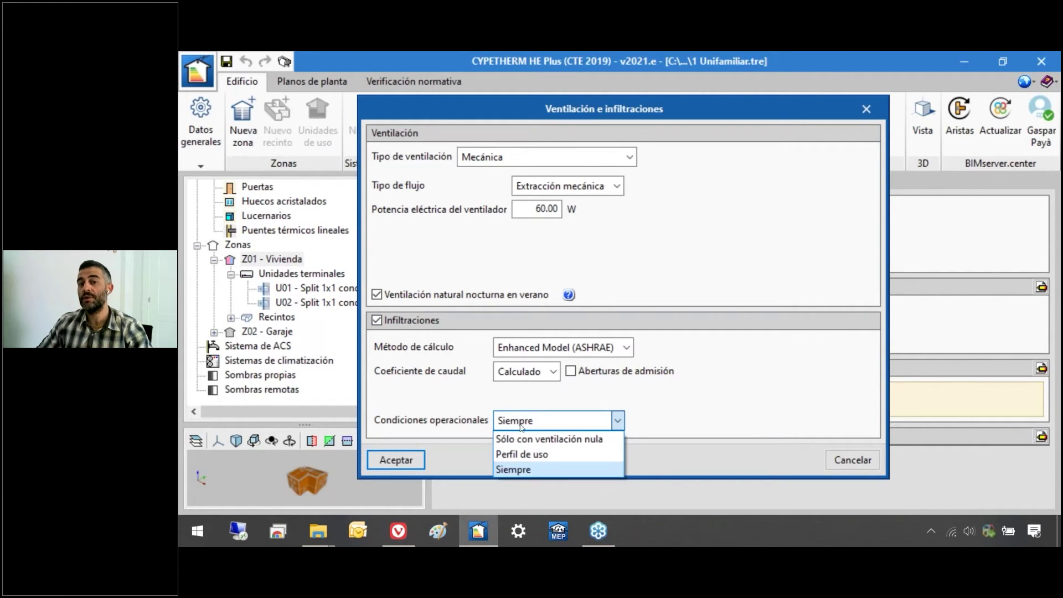
pyautogui.click(491, 421)
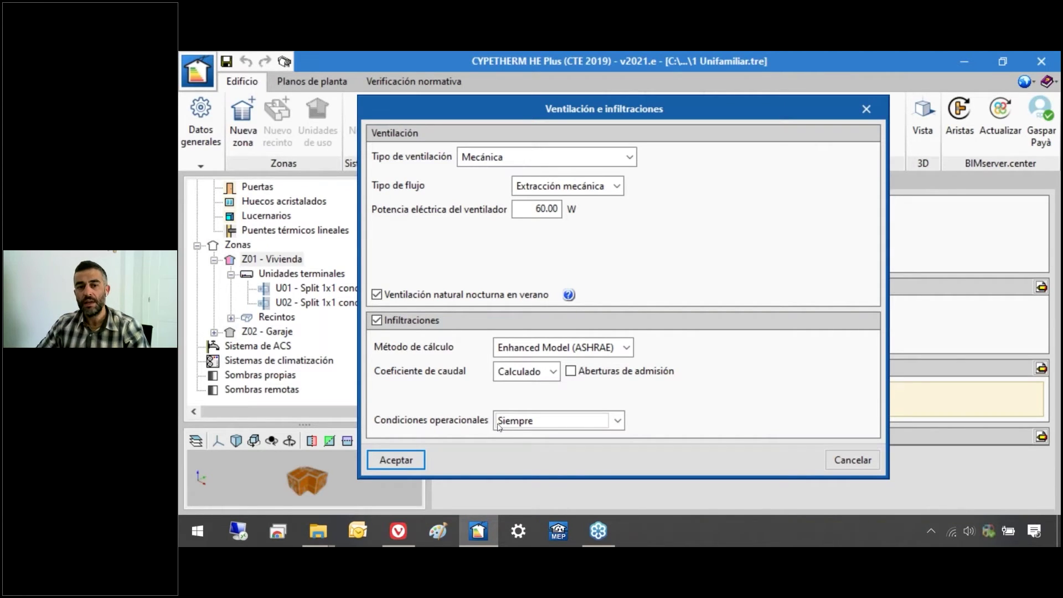
pyautogui.click(497, 425)
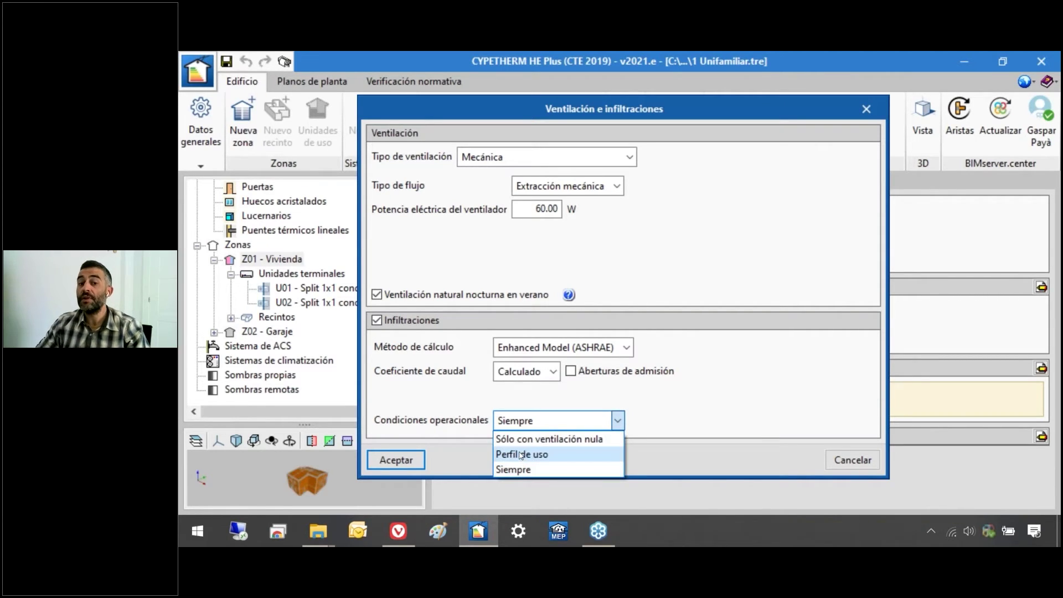
pyautogui.click(521, 455)
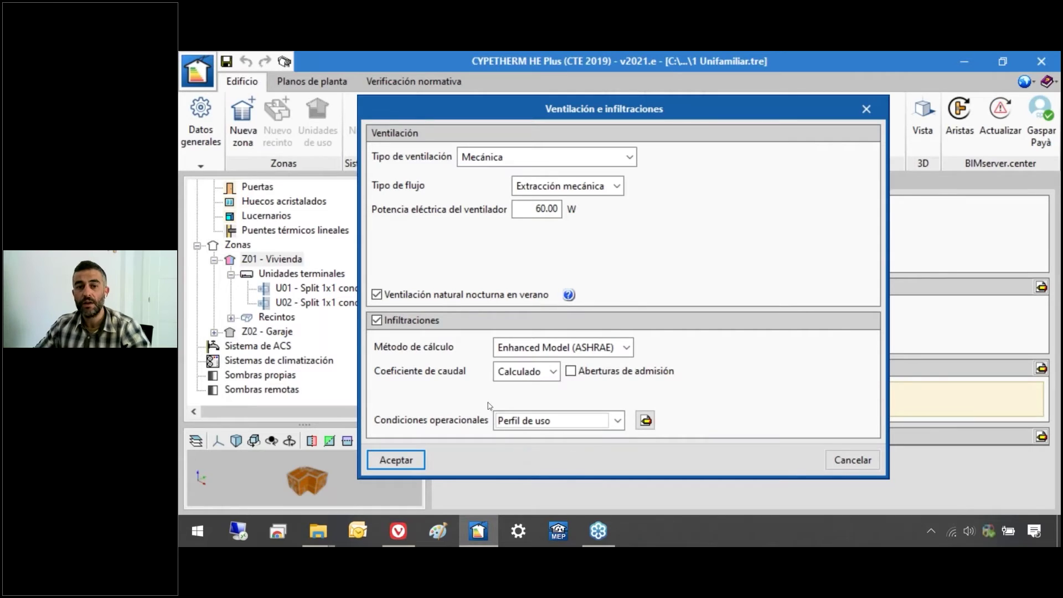
pyautogui.click(545, 425)
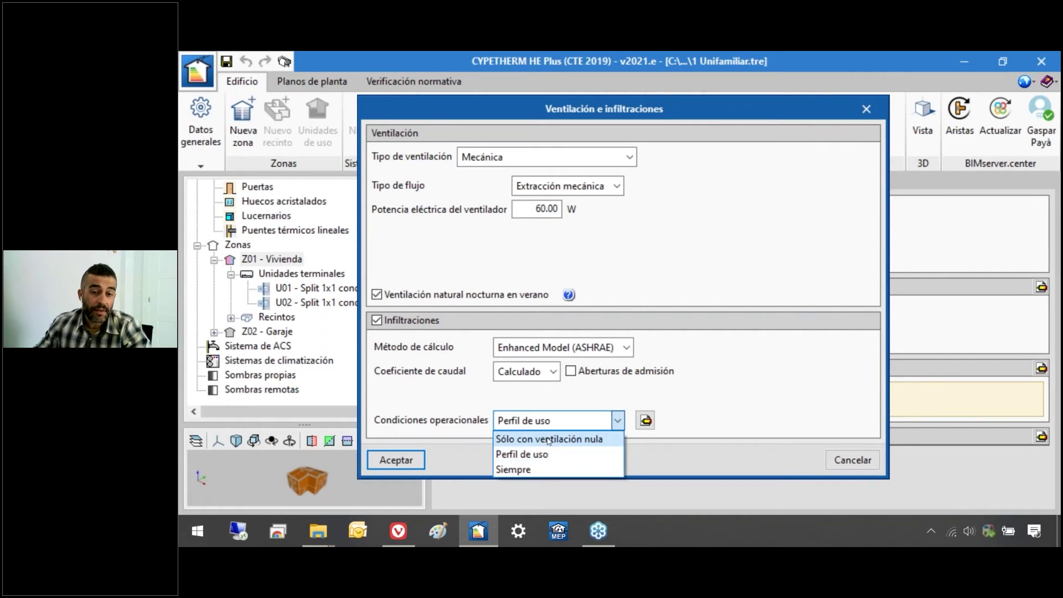
pyautogui.click(548, 441)
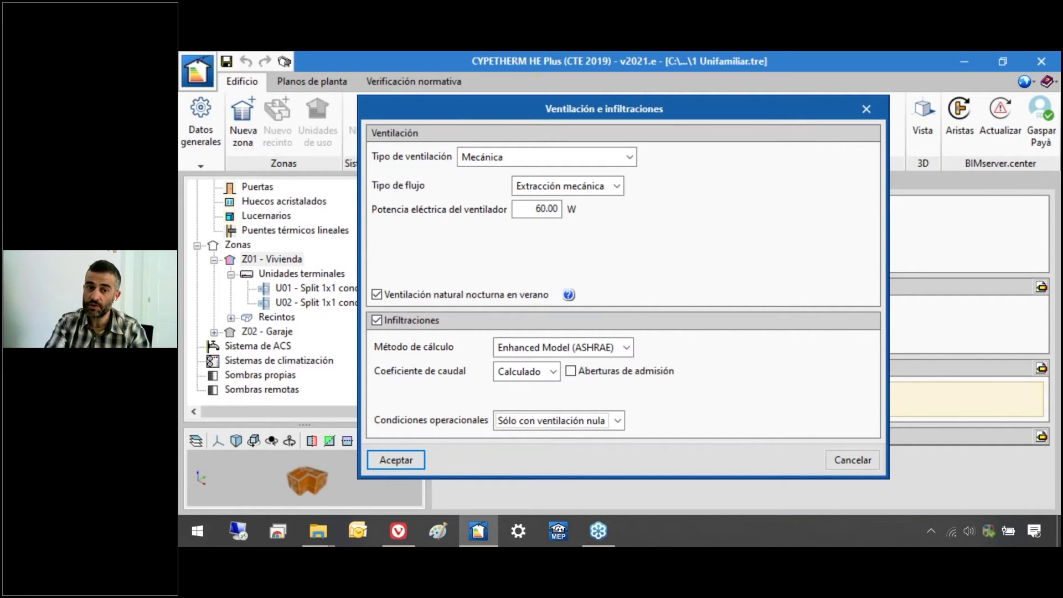
# - Set the infiltration operating conditions to Siempre and accept the zone's ventilation and infiltration settings
pyautogui.click(521, 422)
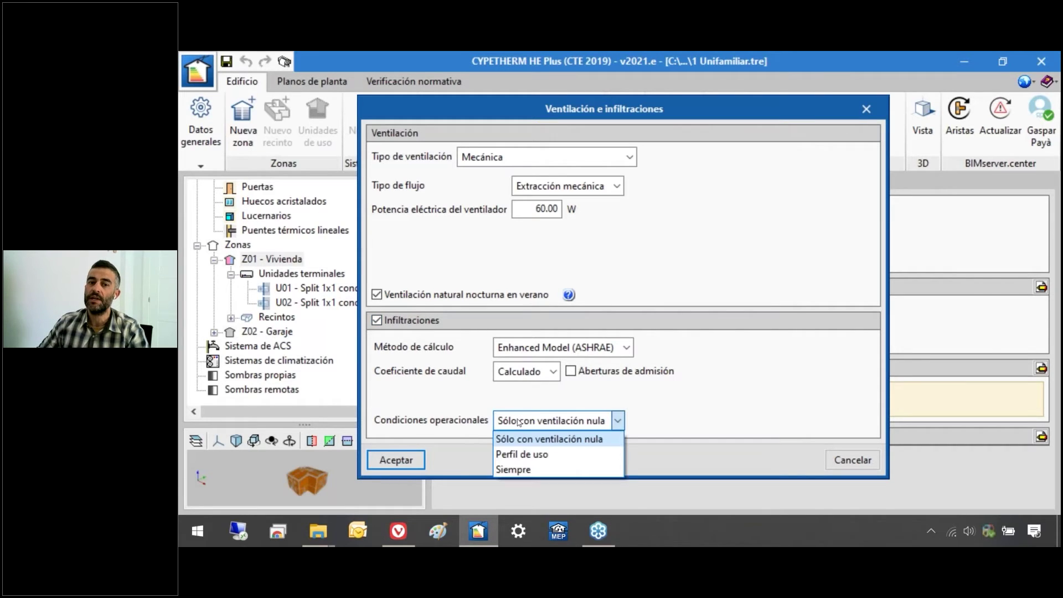
pyautogui.click(516, 470)
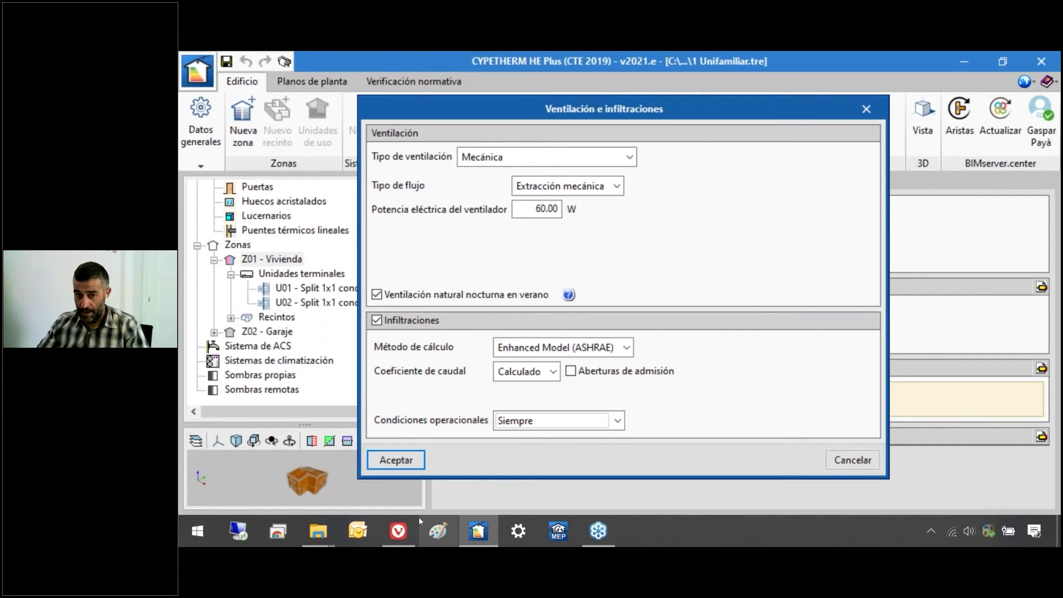
pyautogui.click(394, 461)
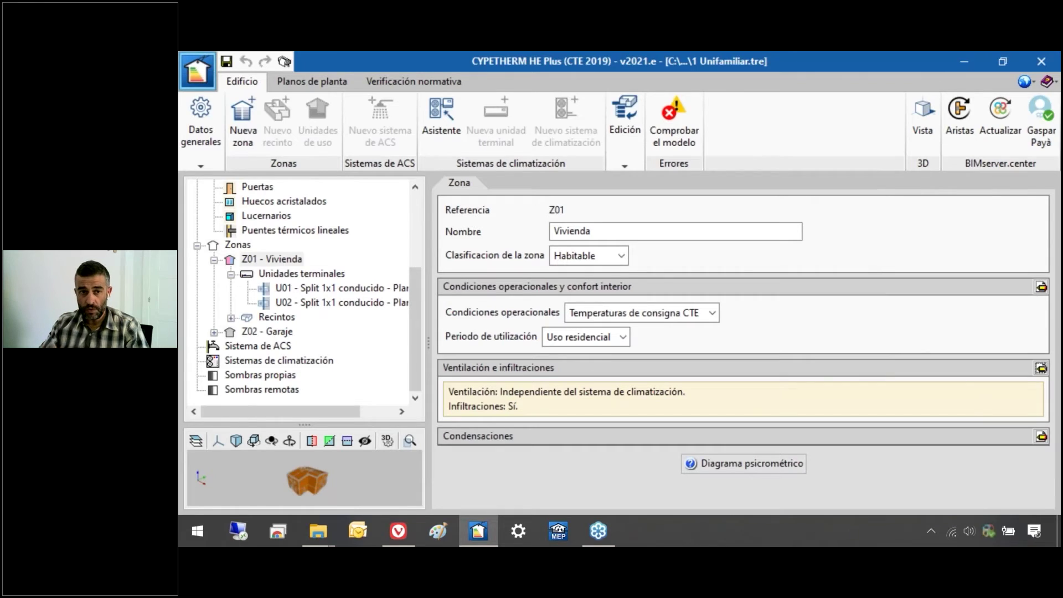
# - Open the recent project Plurifamiliar.tre without saving the current project
pyautogui.click(198, 70)
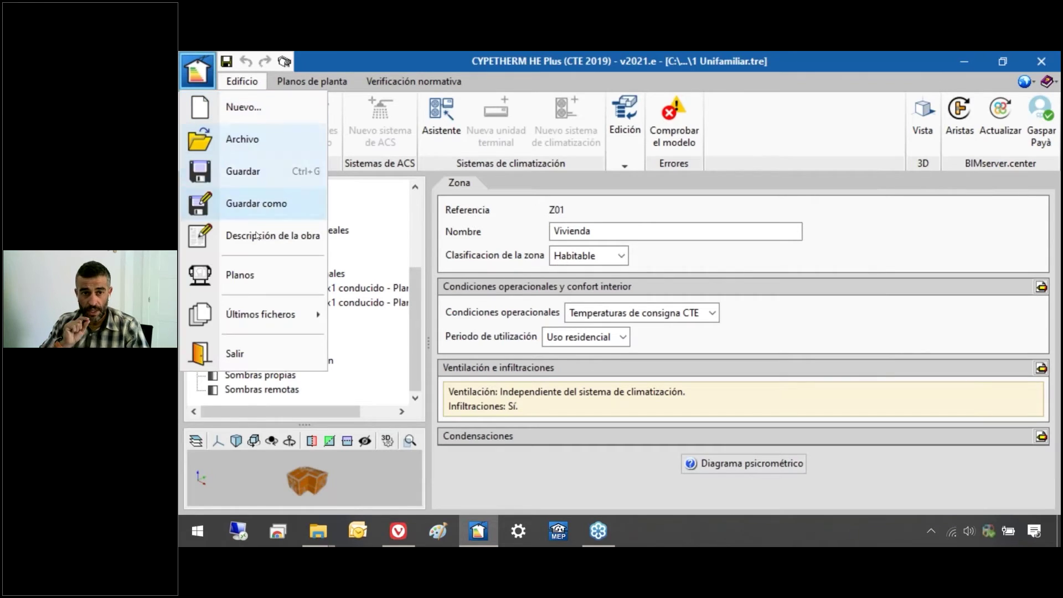
pyautogui.click(310, 314)
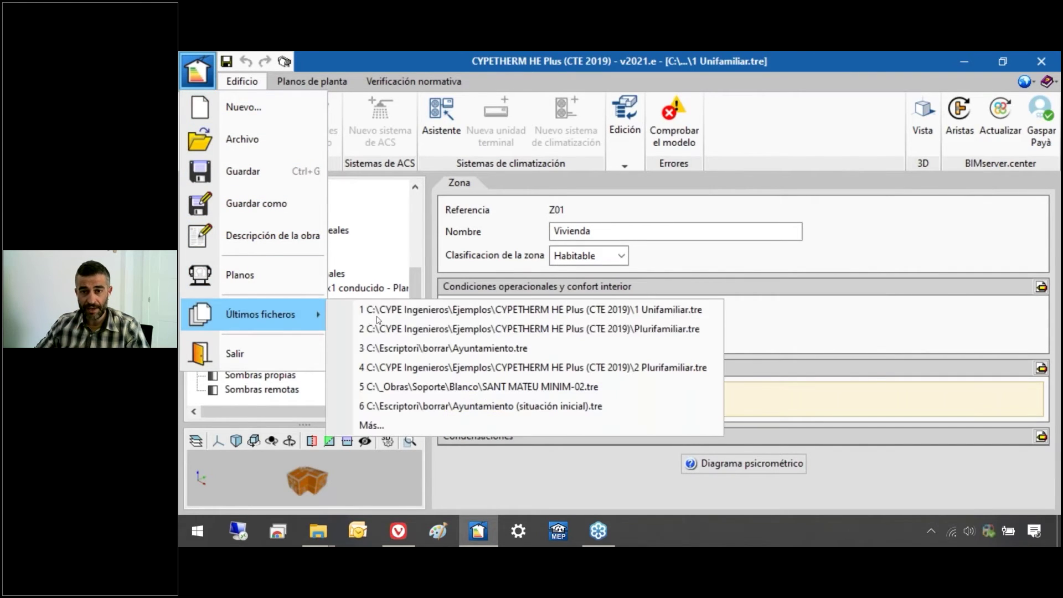
pyautogui.click(519, 329)
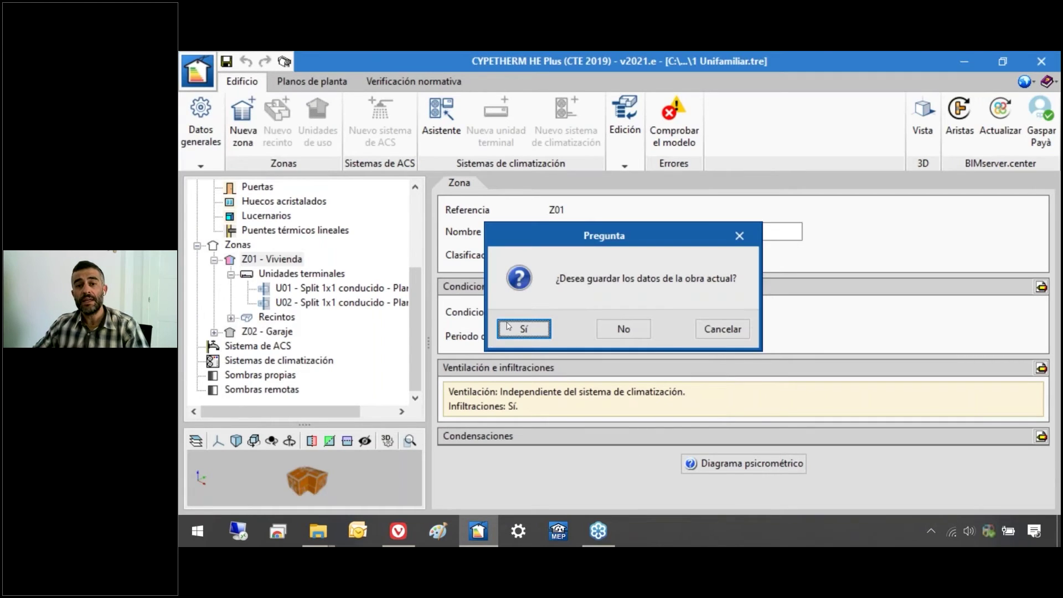
pyautogui.click(616, 330)
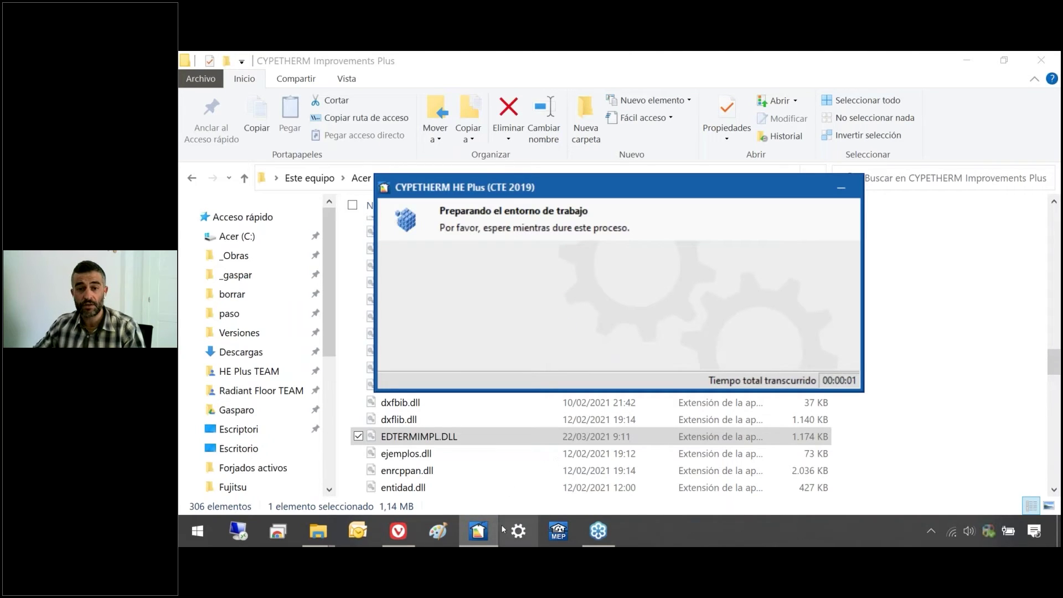
pyautogui.moveTo(482, 532)
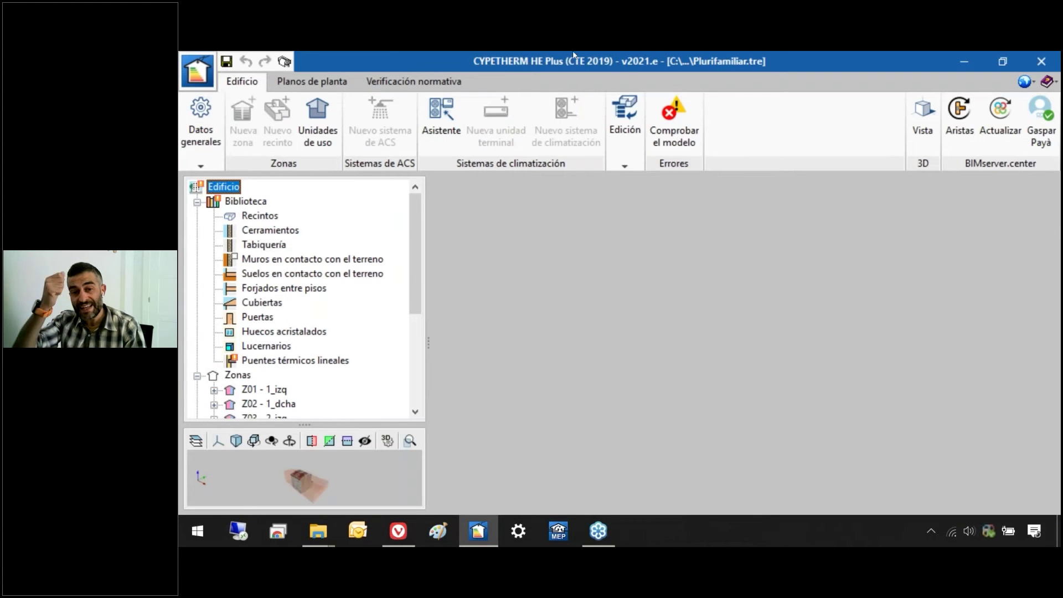
# - Check the model for errors, look through the project's zones, and enlarge the error list to show more entries
pyautogui.click(668, 125)
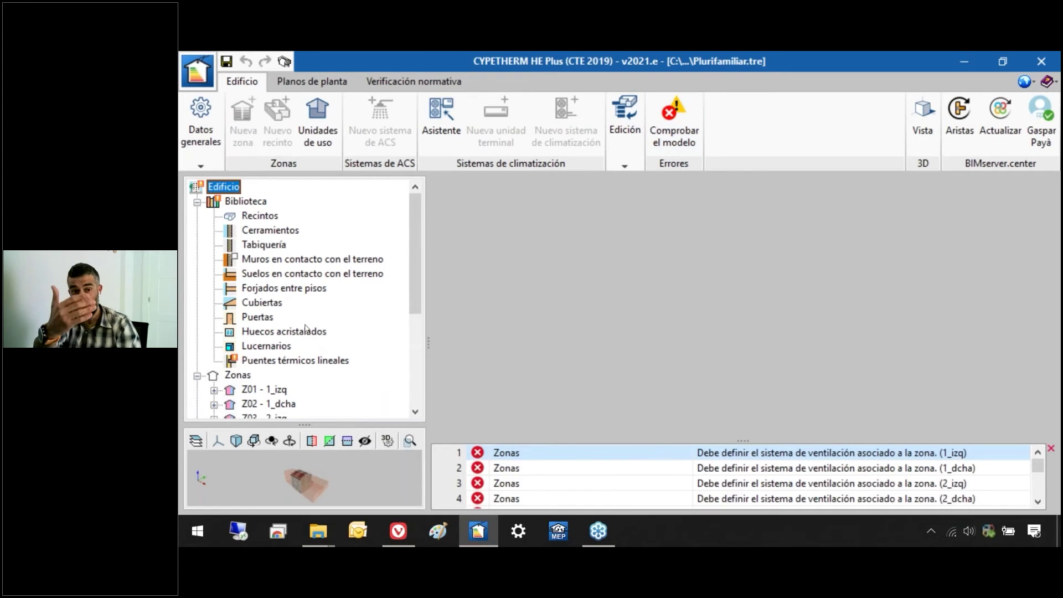
pyautogui.scroll(-4, 305, 325)
pyautogui.scroll(3, 305, 326)
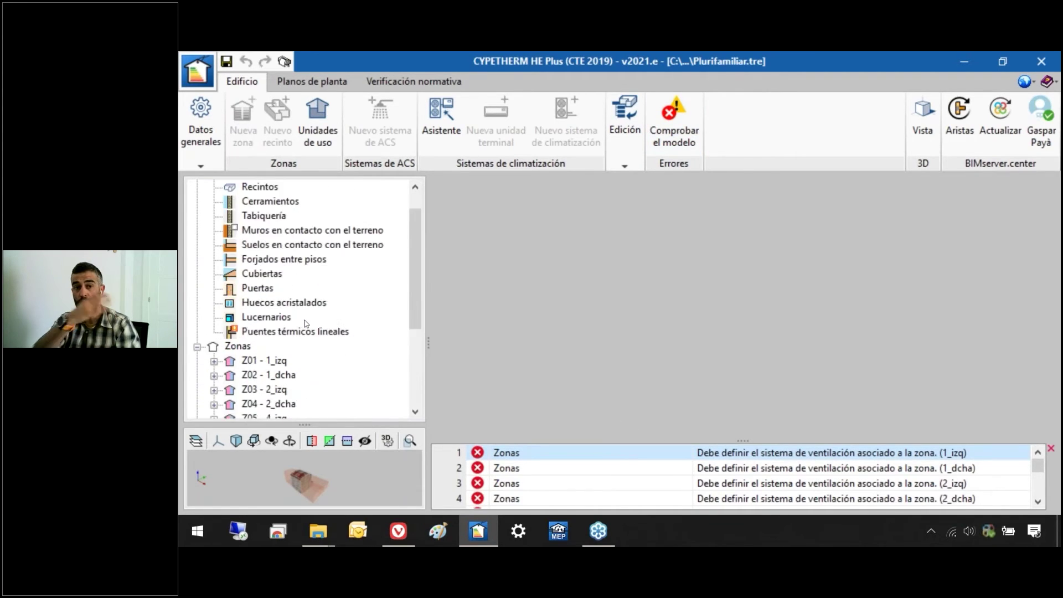
pyautogui.scroll(-2, 305, 326)
pyautogui.moveTo(742, 442); pyautogui.dragTo(727, 266)
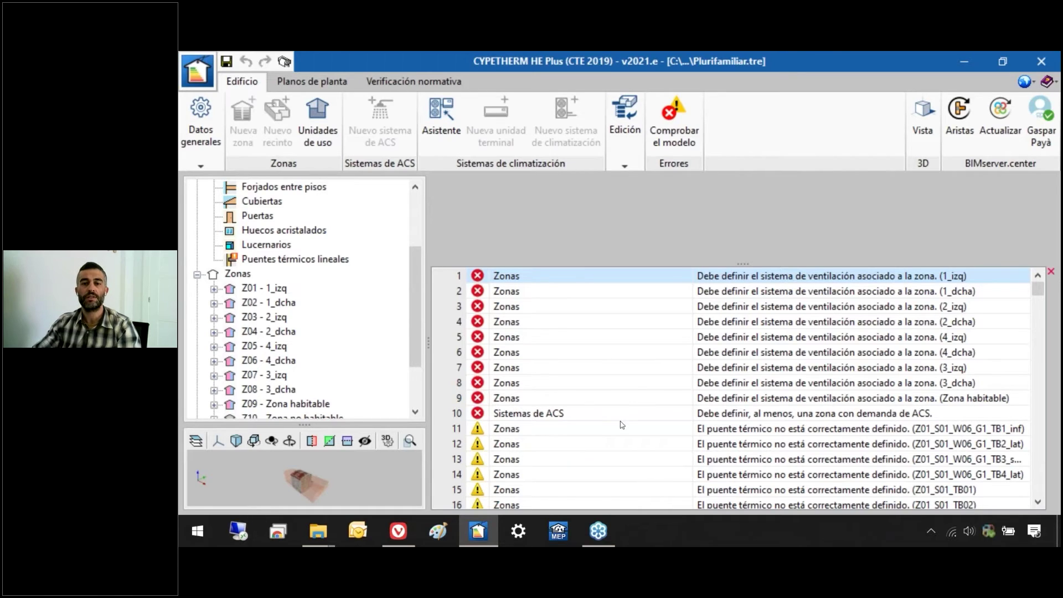
# - Shrink the error list, open the library's room types, and inspect the ventilation setting of Cocina [2] without changing it
pyautogui.moveTo(744, 264); pyautogui.dragTo(732, 357)
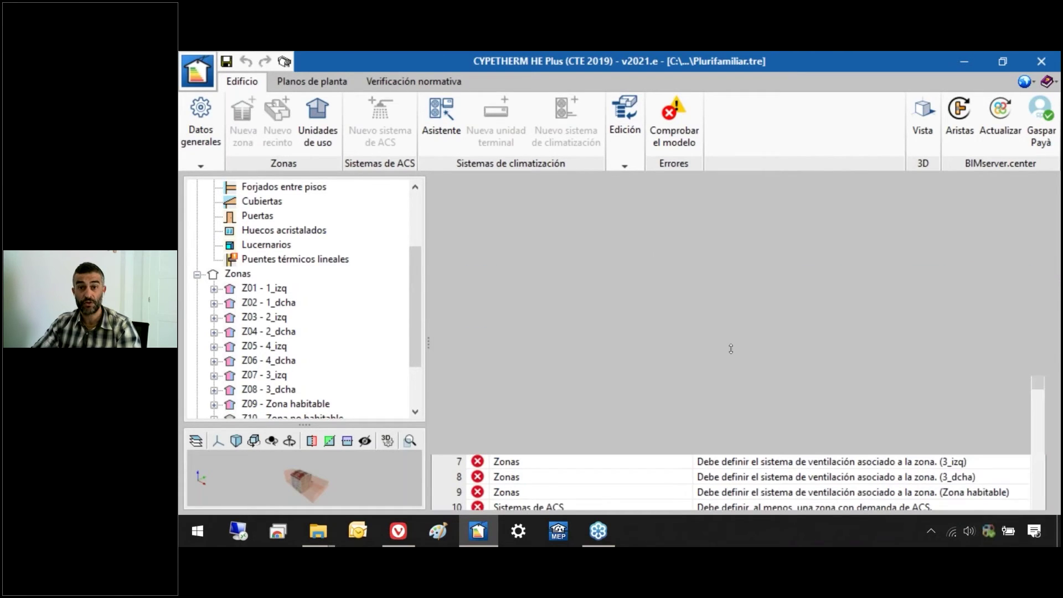
pyautogui.scroll(3, 363, 222)
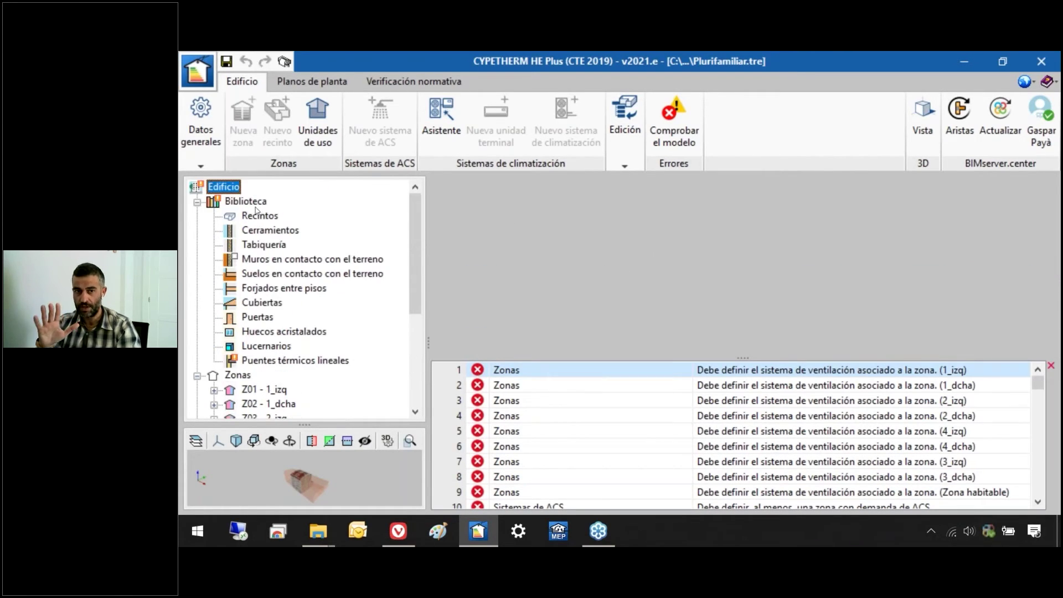
pyautogui.click(256, 217)
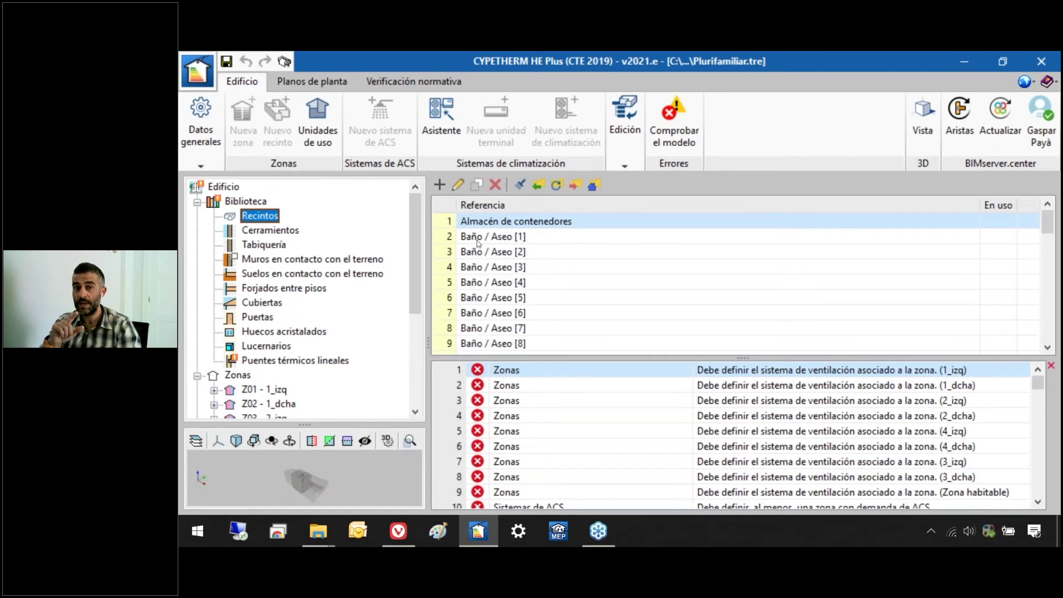
pyautogui.scroll(-3, 498, 239)
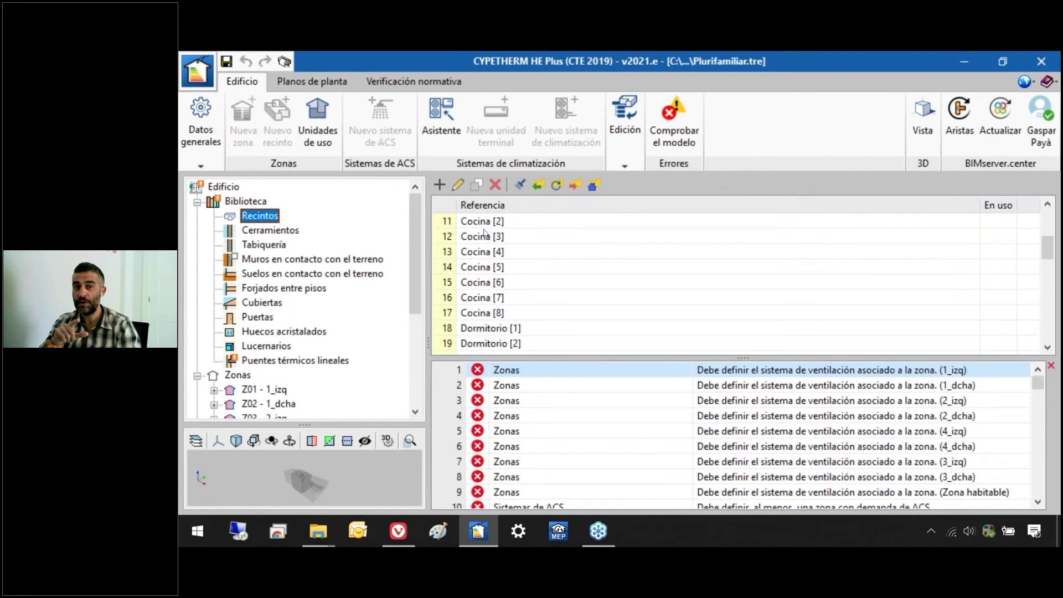
pyautogui.doubleClick(483, 221)
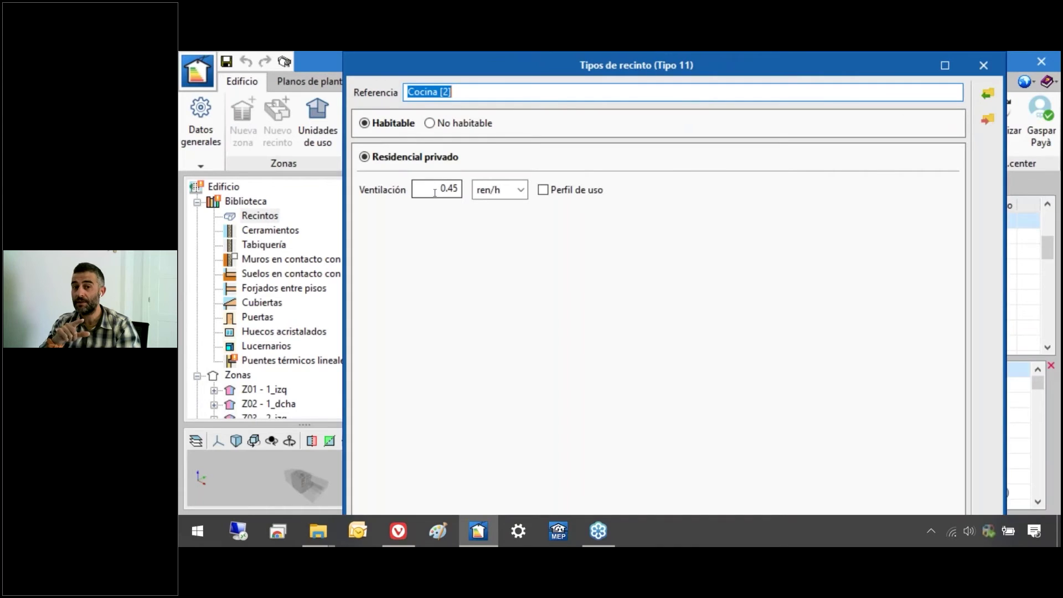
pyautogui.click(434, 191)
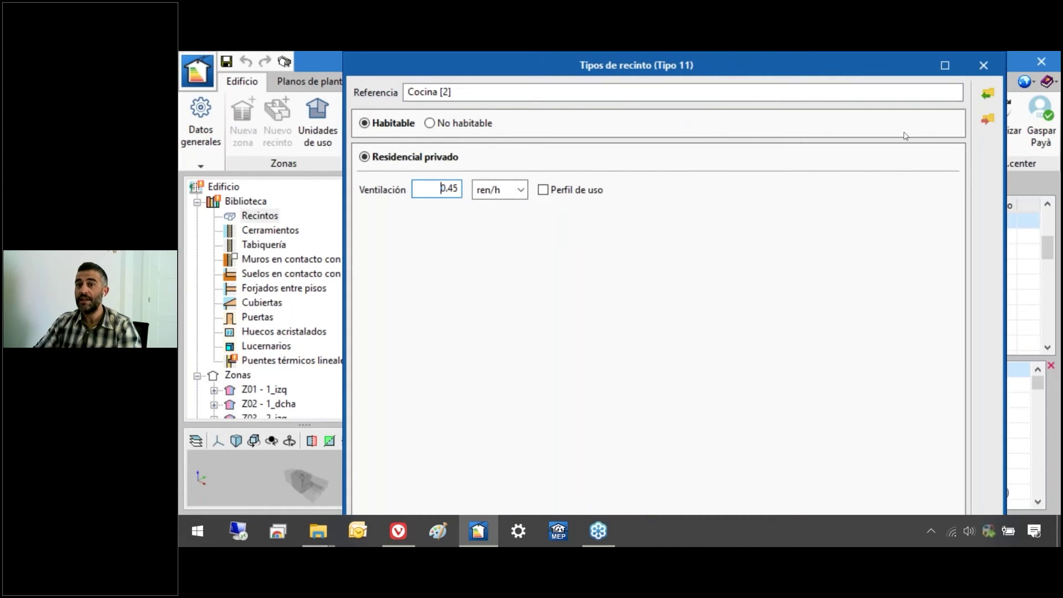
pyautogui.click(983, 65)
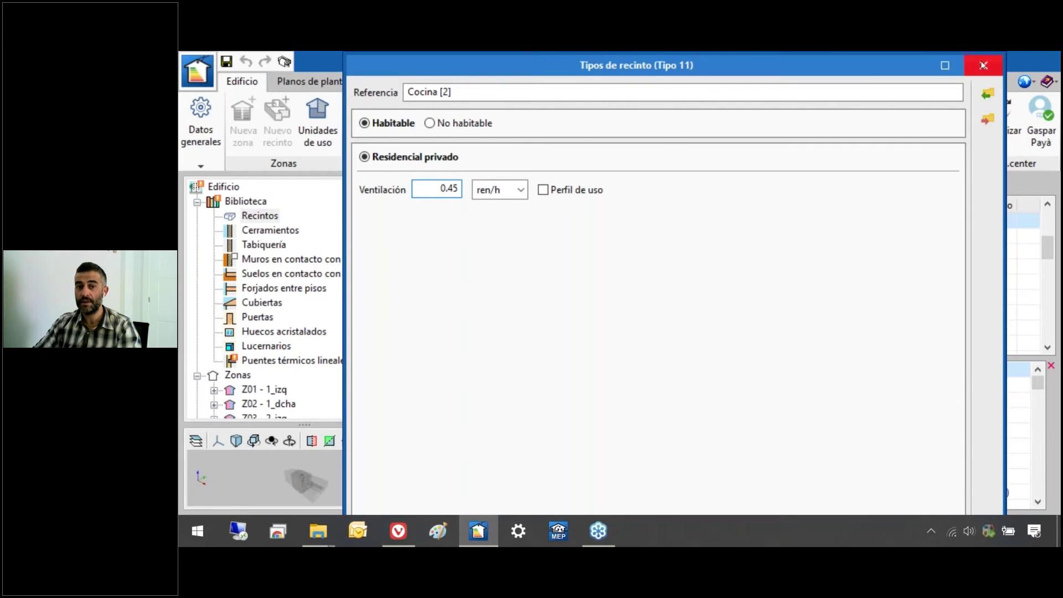
# - Inspect the ventilation settings of the room types Estar - comedor [2] and Estar - comedor [1]
pyautogui.scroll(-2, 515, 293)
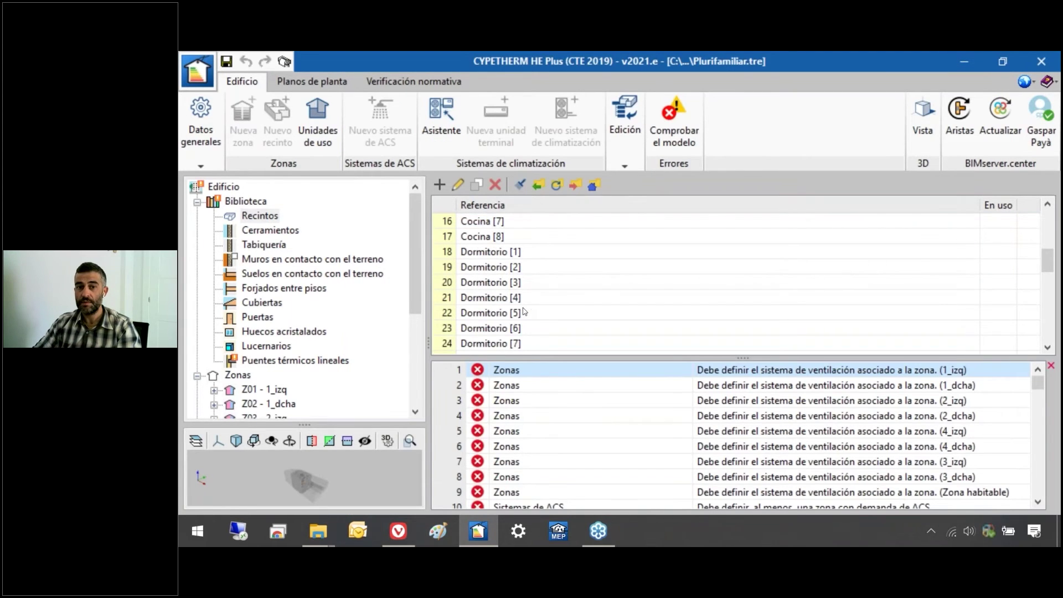
pyautogui.scroll(-4, 525, 312)
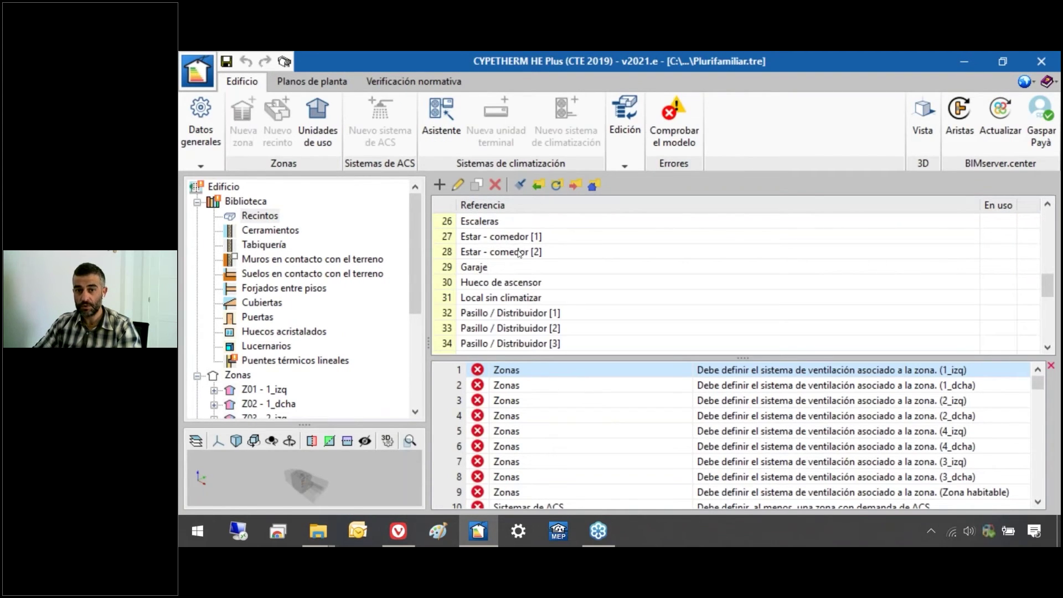
pyautogui.doubleClick(519, 253)
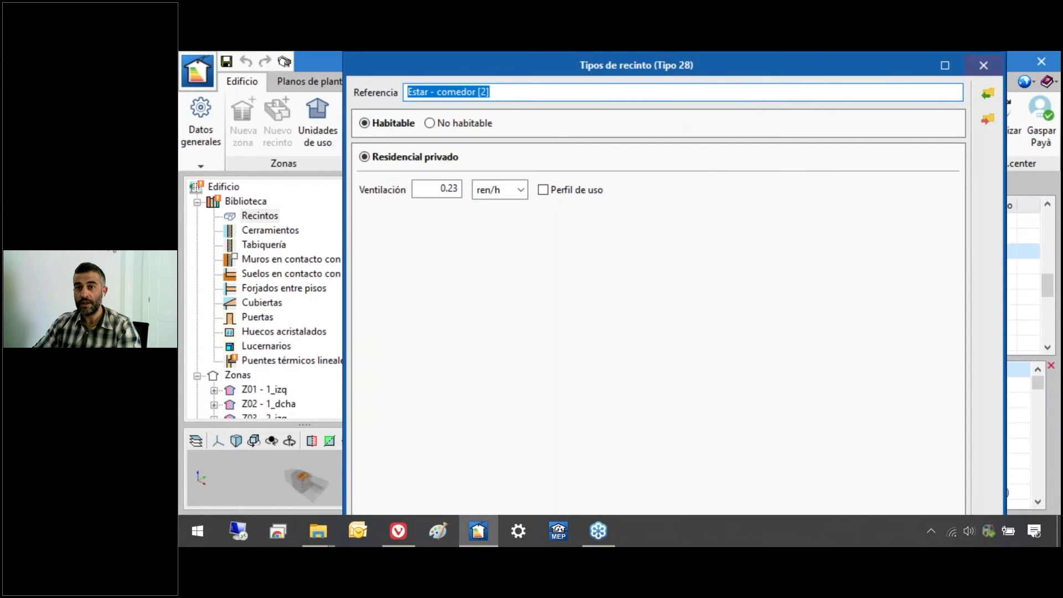
pyautogui.click(984, 65)
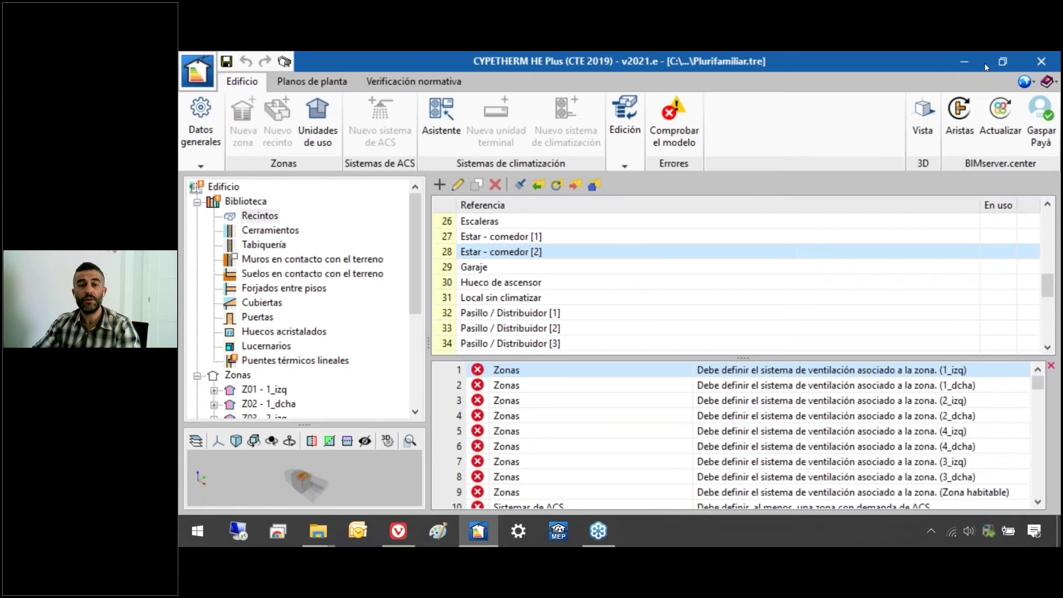
pyautogui.doubleClick(488, 243)
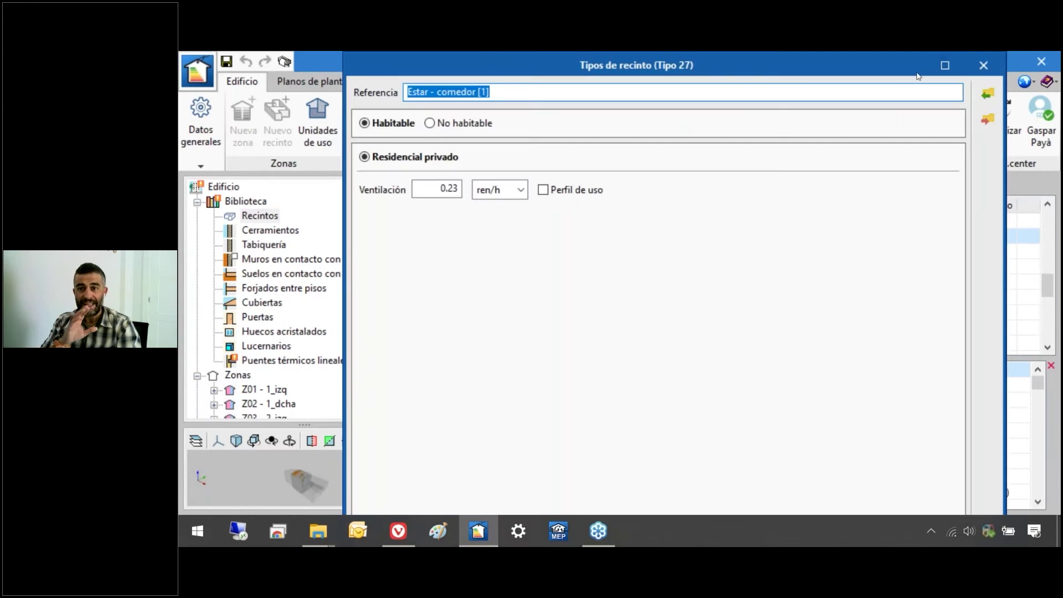
pyautogui.click(985, 65)
pyautogui.scroll(5, 671, 311)
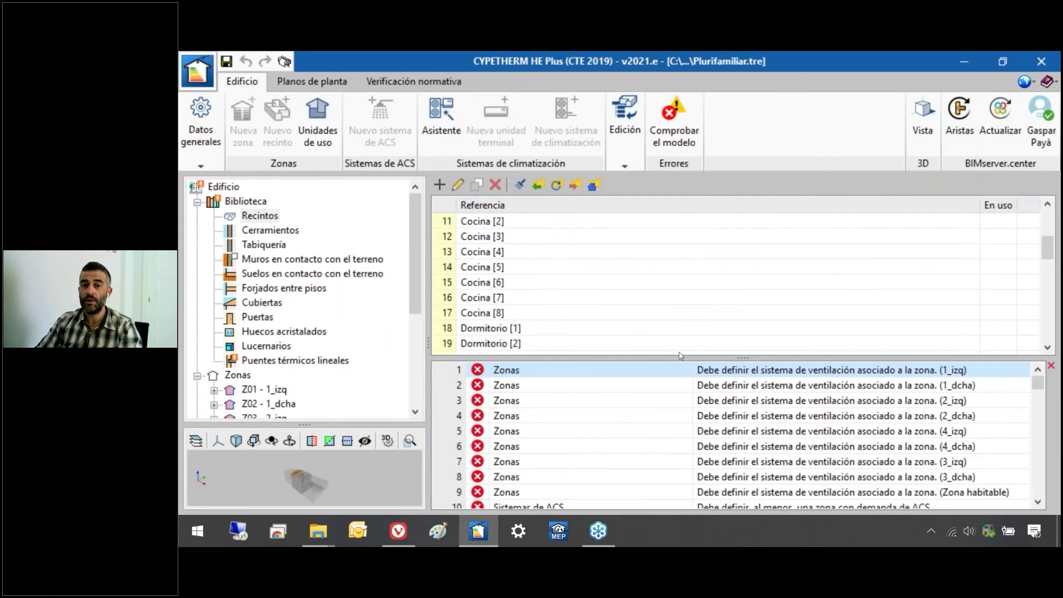
# - Set the mechanical ventilation flow type of zone 1_izq to Doble flujo and accept its ventilation and infiltration settings
pyautogui.moveTo(679, 363); pyautogui.dragTo(677, 319)
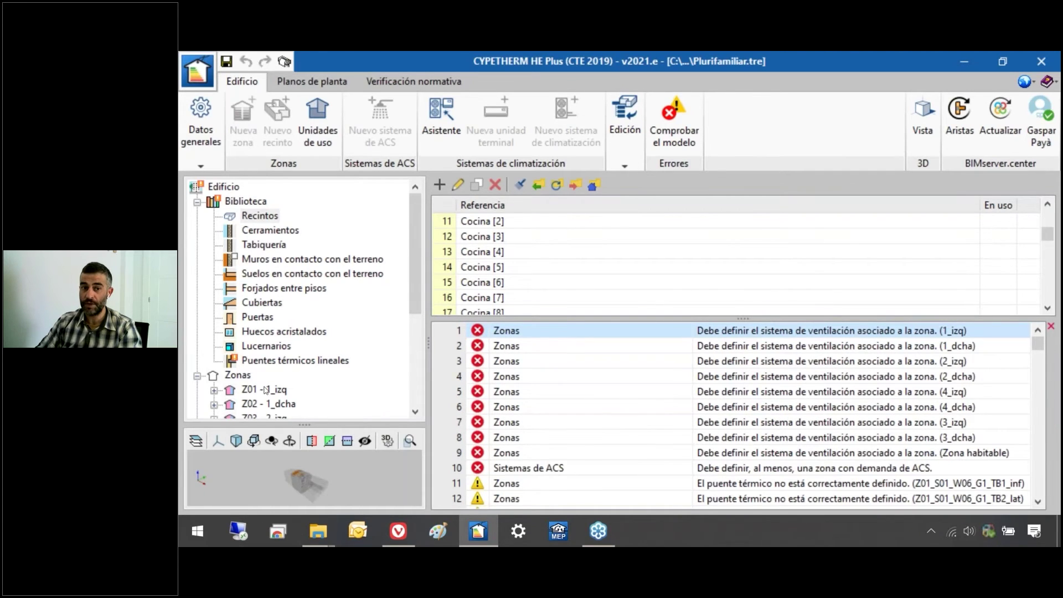
pyautogui.click(265, 389)
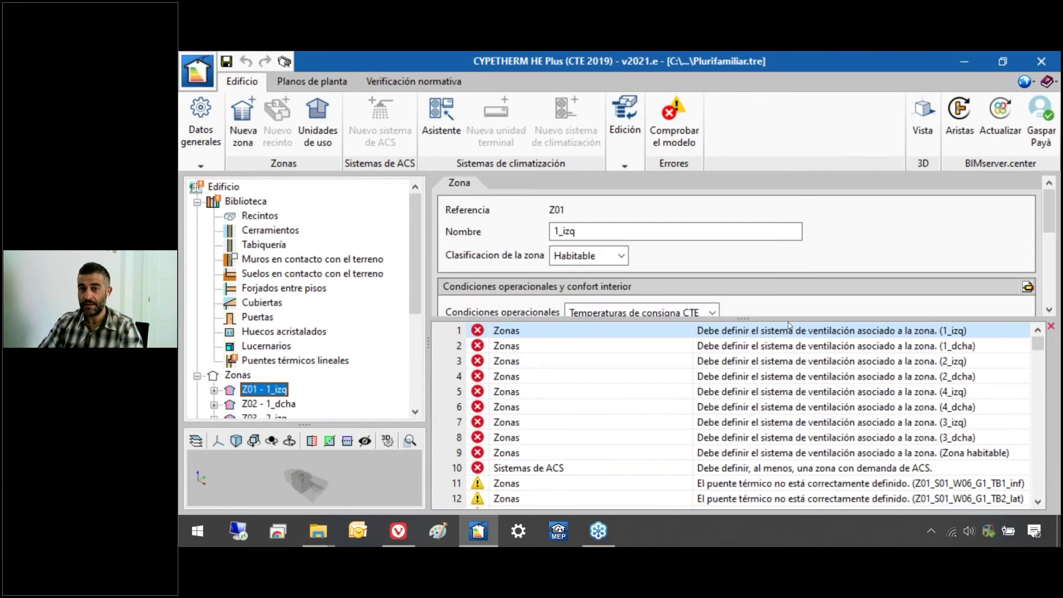
pyautogui.moveTo(797, 325); pyautogui.dragTo(681, 421)
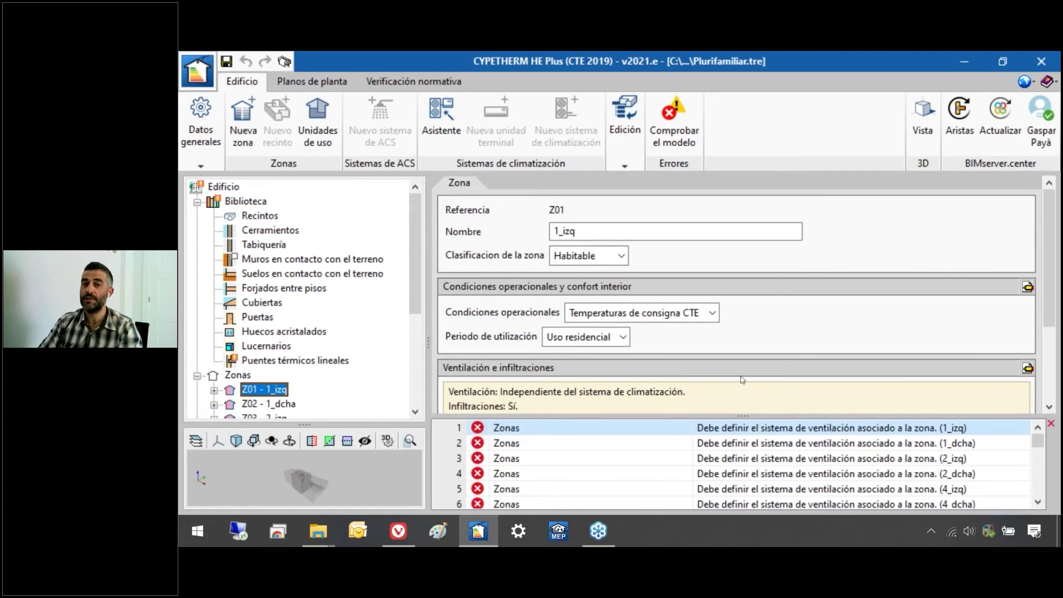
pyautogui.scroll(-1, 886, 354)
pyautogui.click(1028, 336)
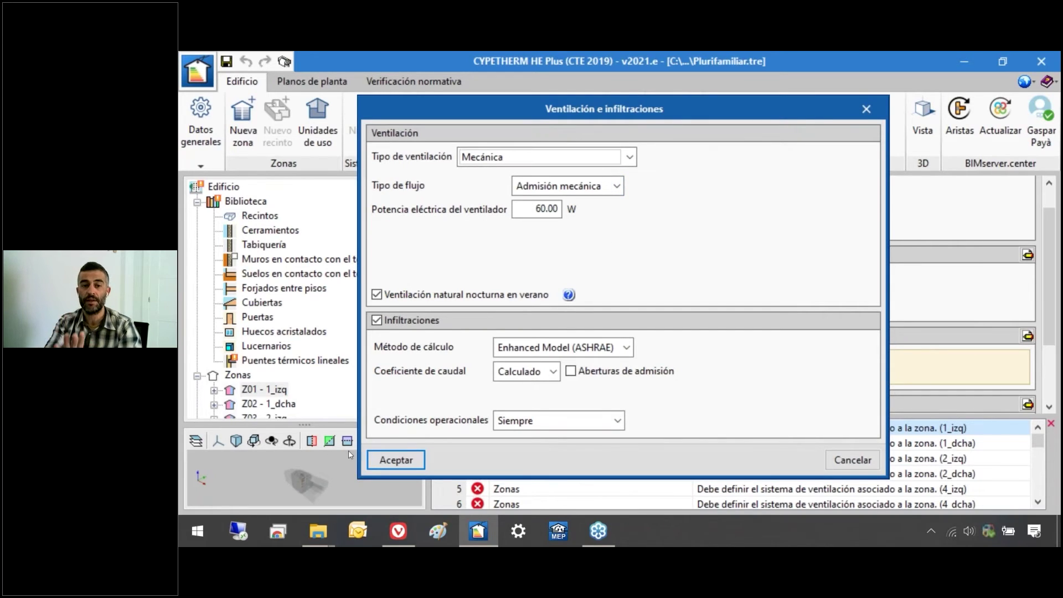
pyautogui.click(609, 187)
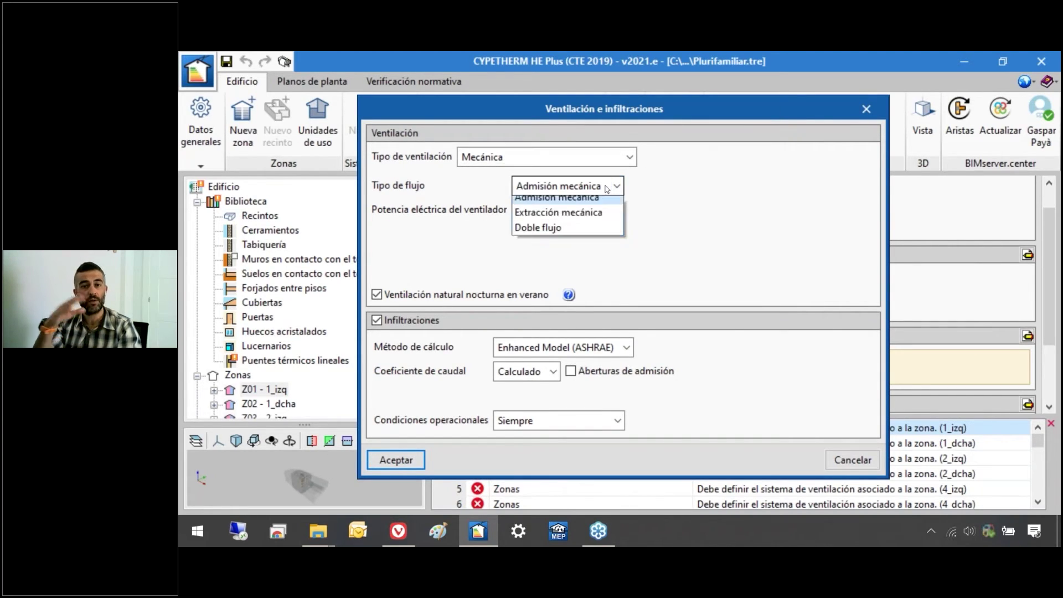
pyautogui.click(546, 233)
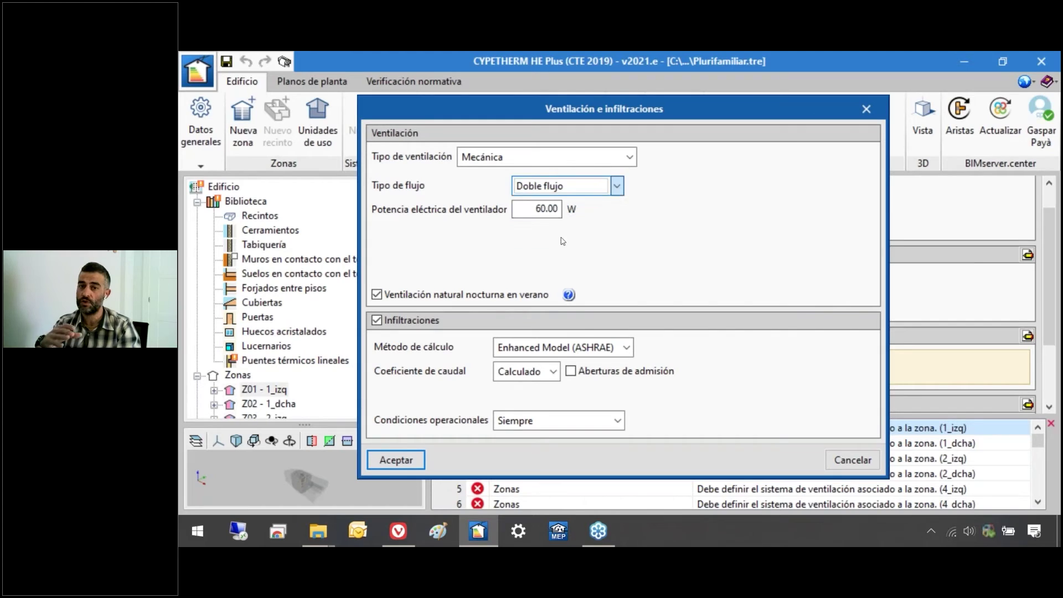
pyautogui.click(536, 211)
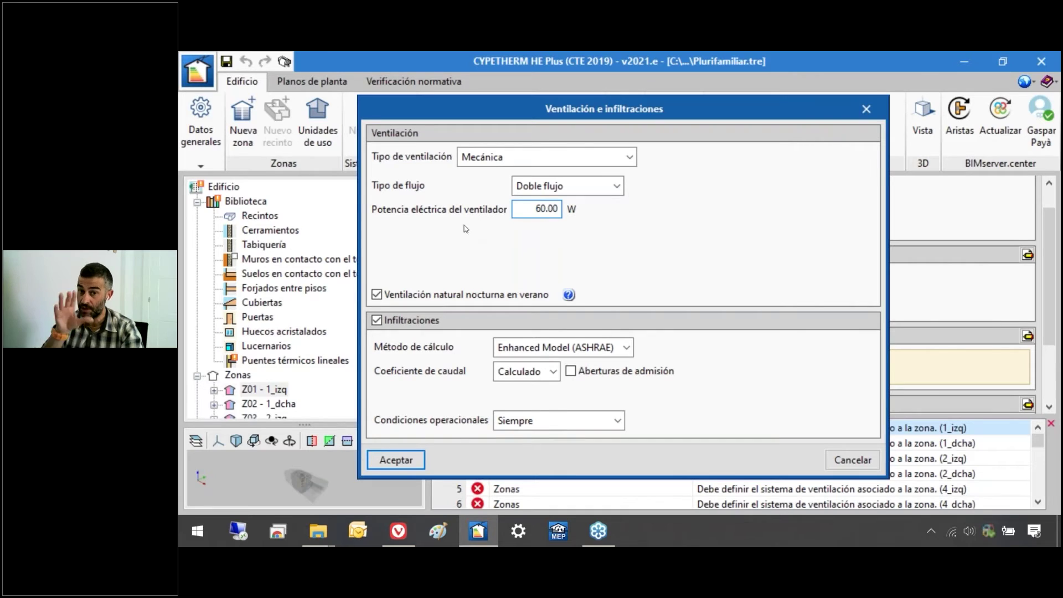
pyautogui.press('Return')
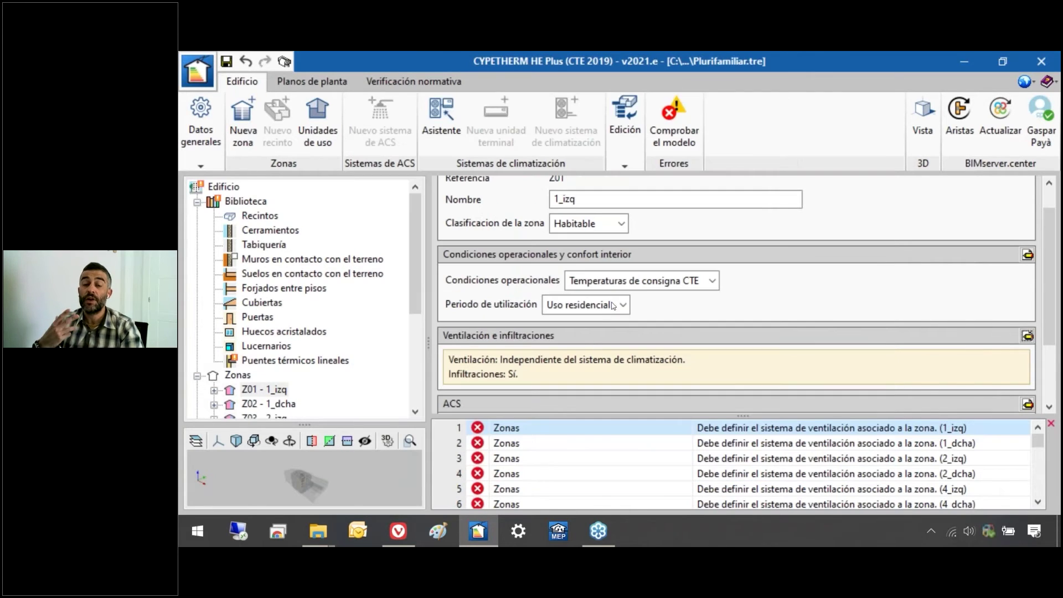
# - Apply mechanical ventilation with Admisión mecánica and a 60 W fan to the eight zones 1_izq through 3_dcha using multiple editing, and recheck the model for errors
pyautogui.click(623, 161)
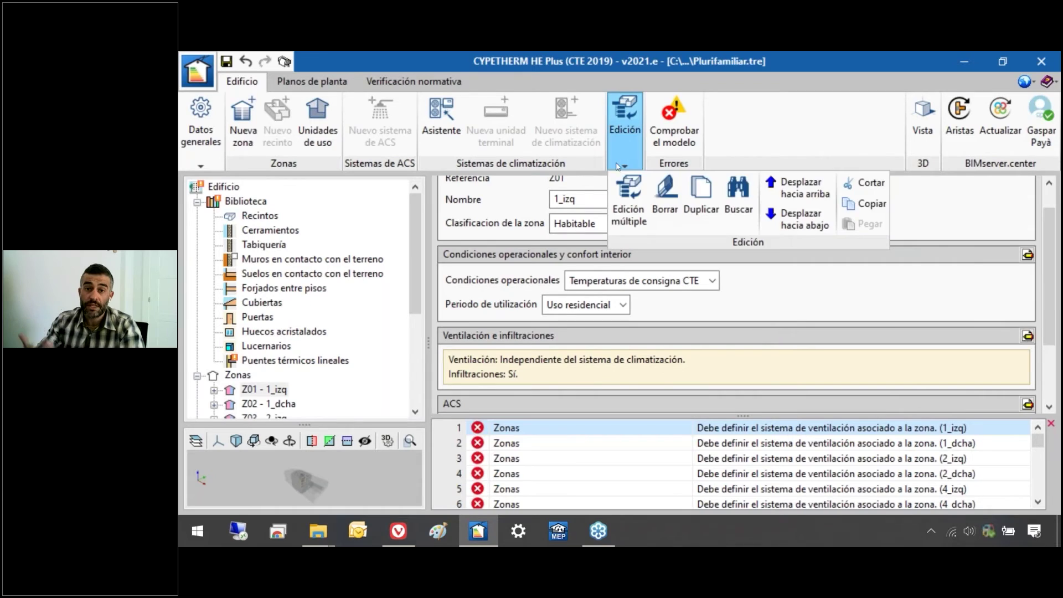
pyautogui.click(638, 208)
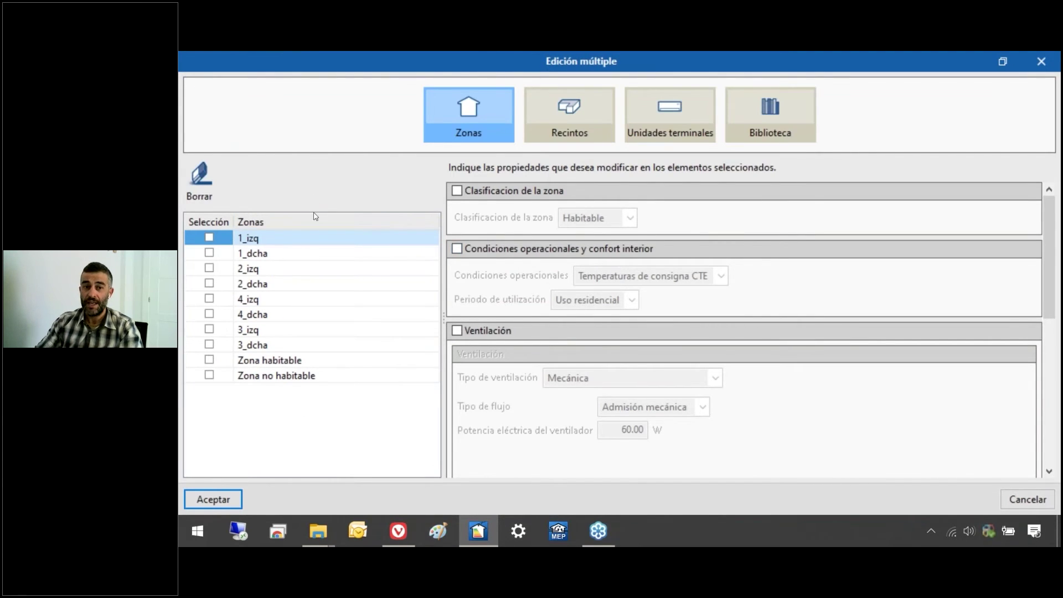
pyautogui.moveTo(273, 239); pyautogui.dragTo(243, 350)
pyautogui.click(209, 238)
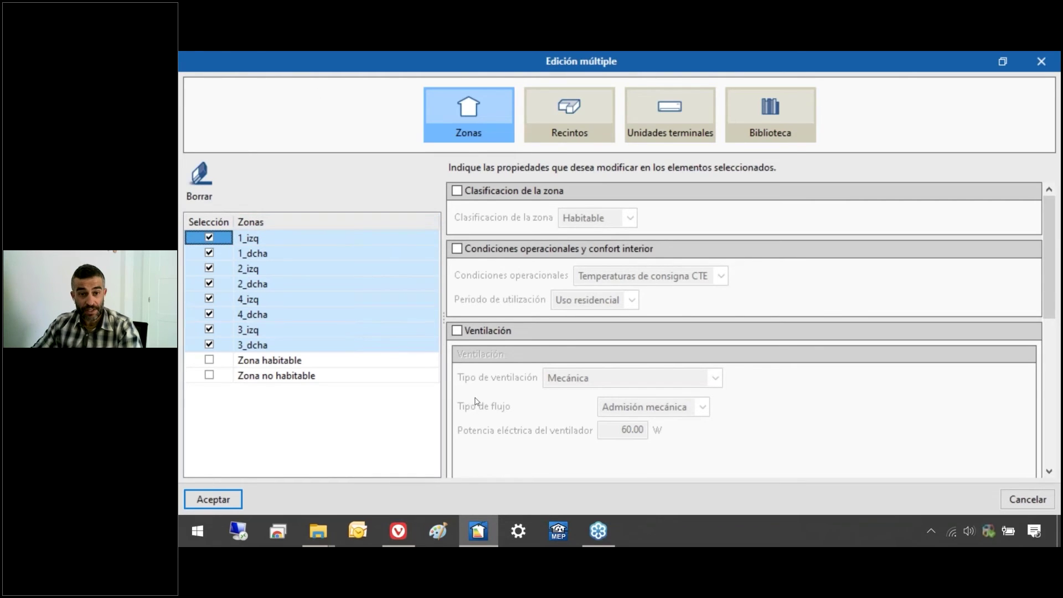
pyautogui.click(457, 331)
pyautogui.scroll(-1, 608, 350)
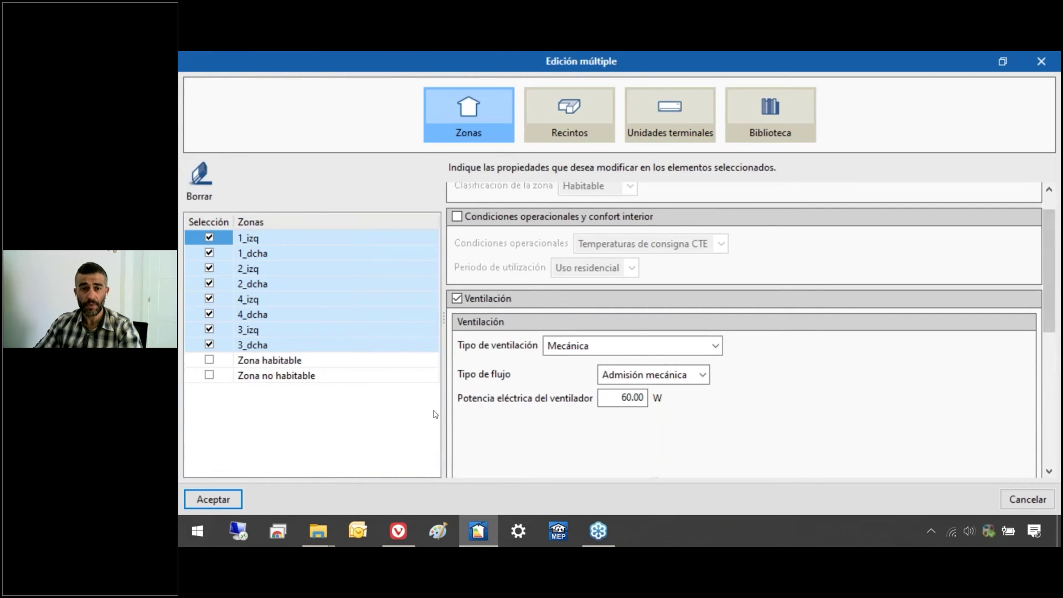
pyautogui.click(213, 499)
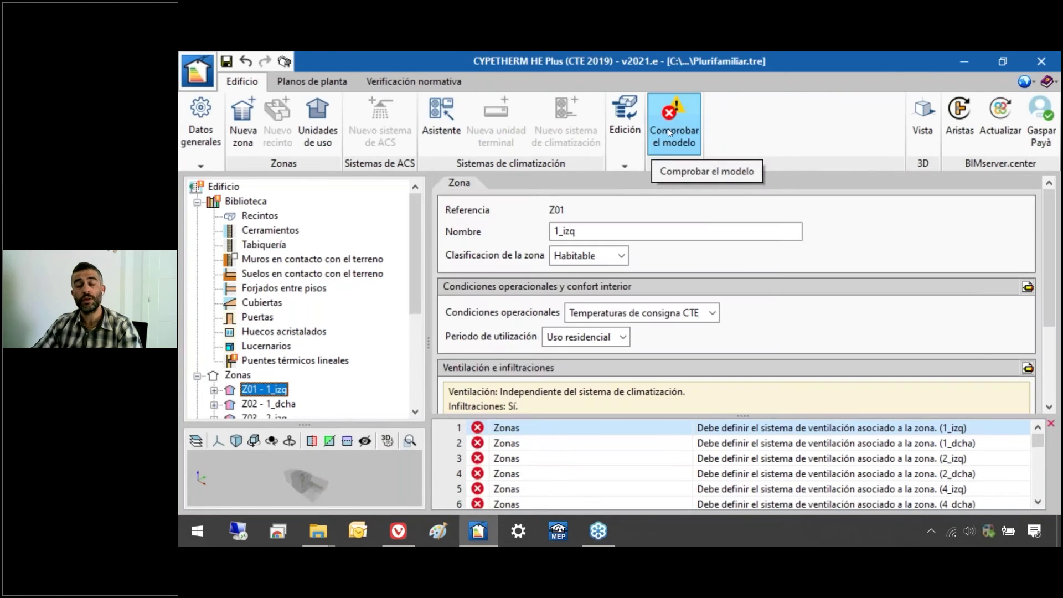
pyautogui.click(670, 132)
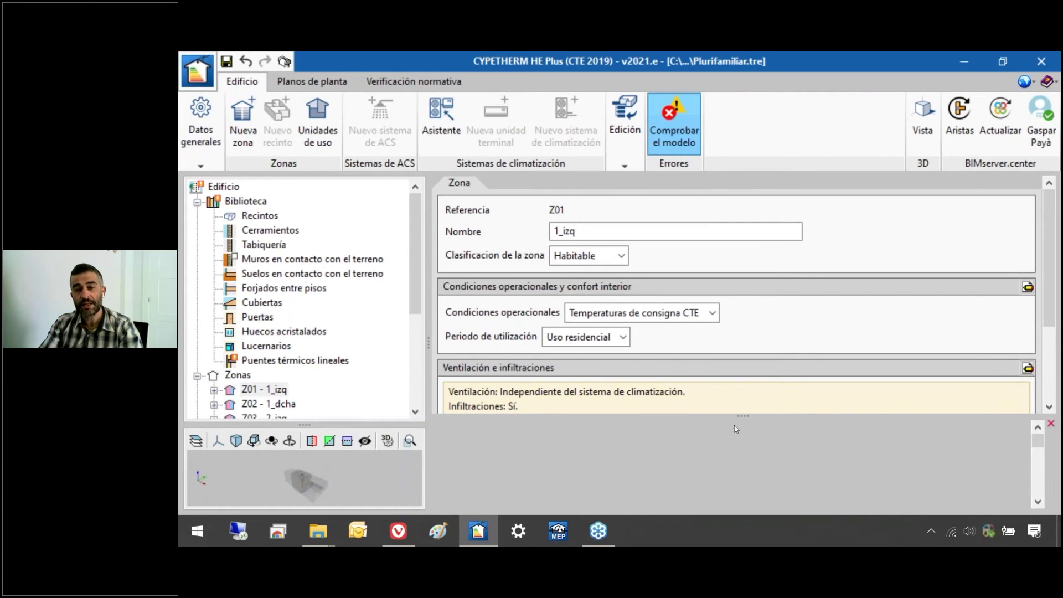
pyautogui.moveTo(743, 419); pyautogui.dragTo(714, 362)
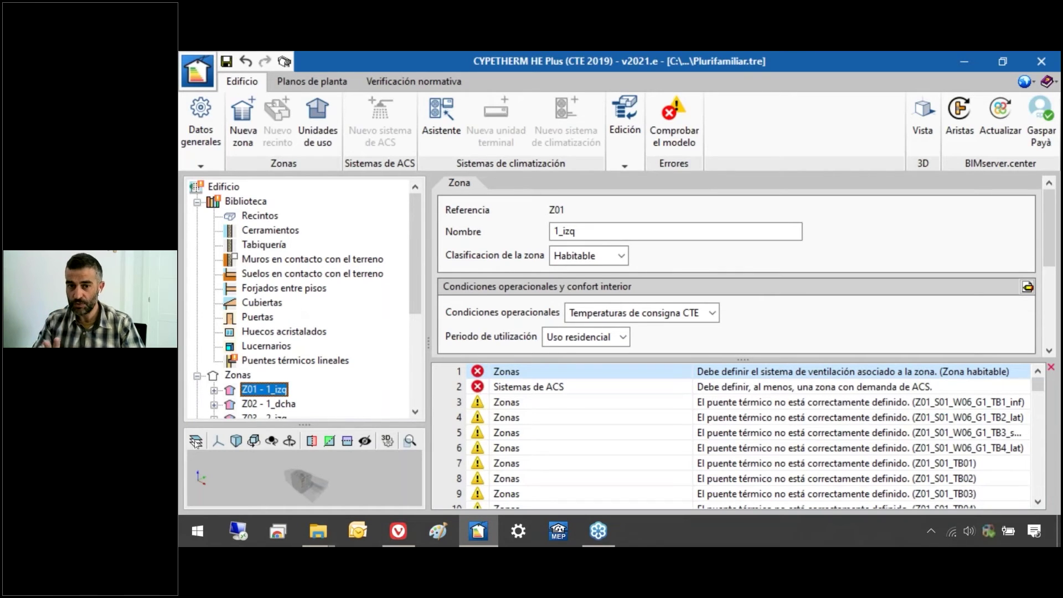
# - Open the recent project Ayuntamiento.tre, saving the current project's data
pyautogui.click(198, 76)
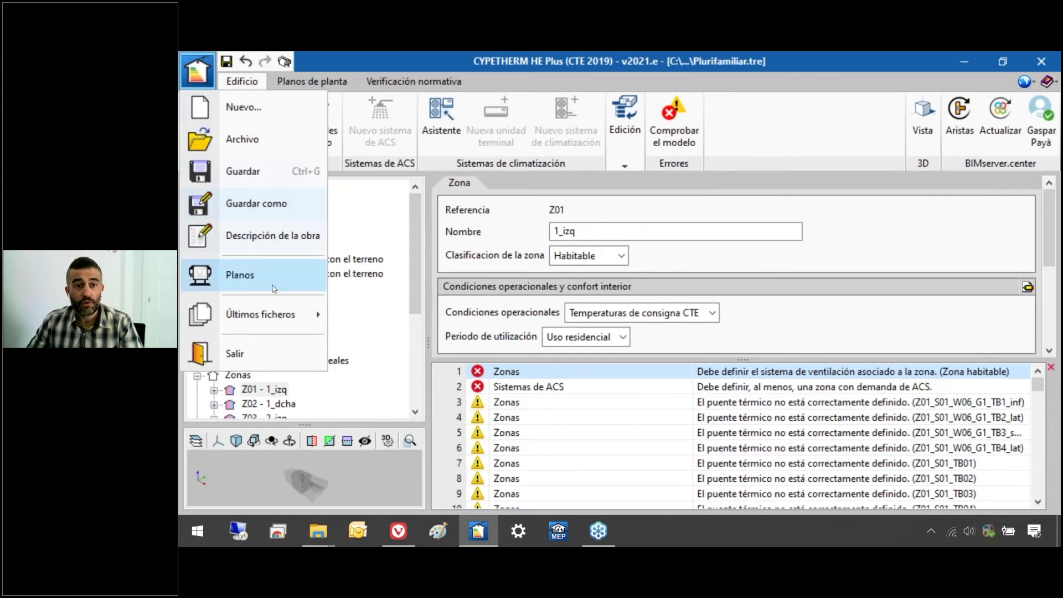
pyautogui.moveTo(266, 311)
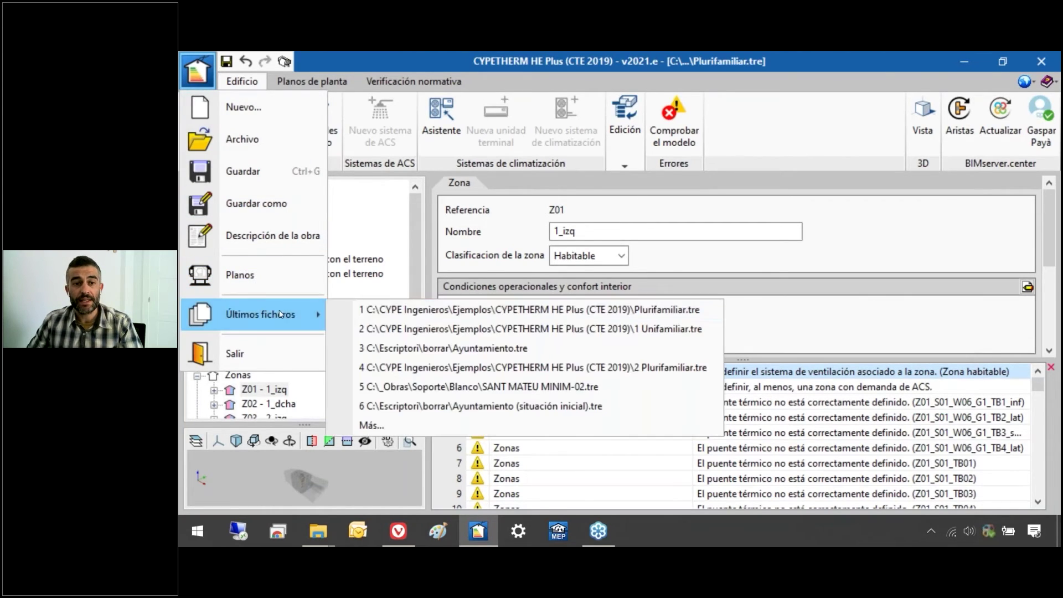
pyautogui.click(465, 347)
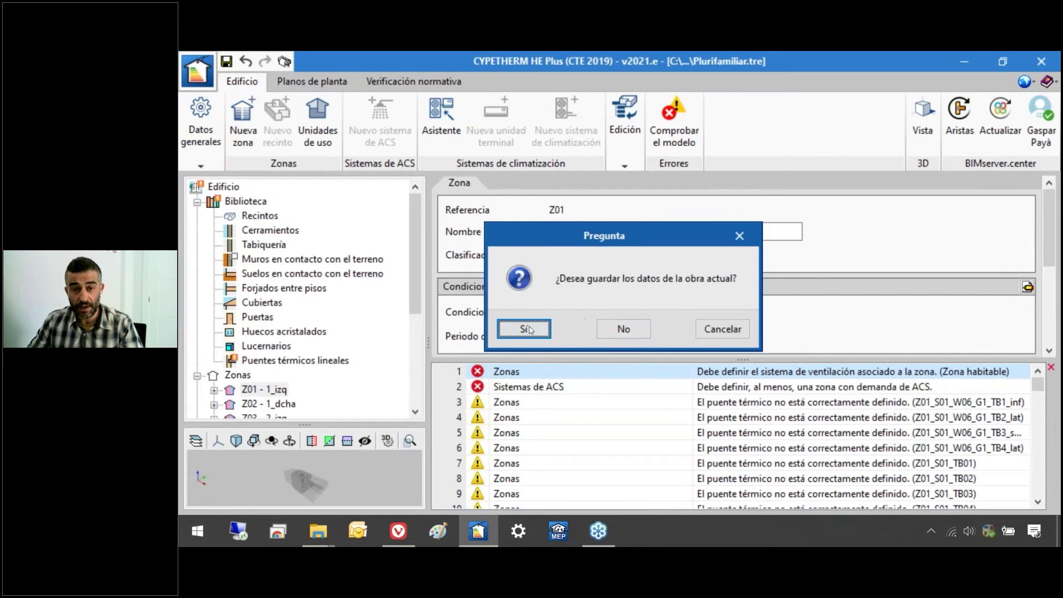
pyautogui.click(526, 327)
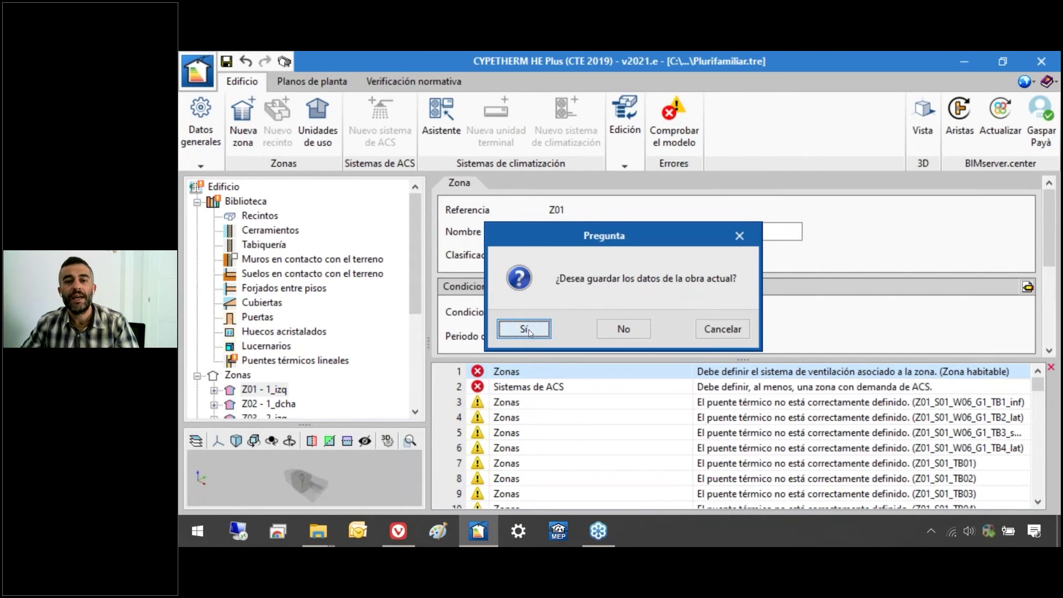
pyautogui.click(527, 330)
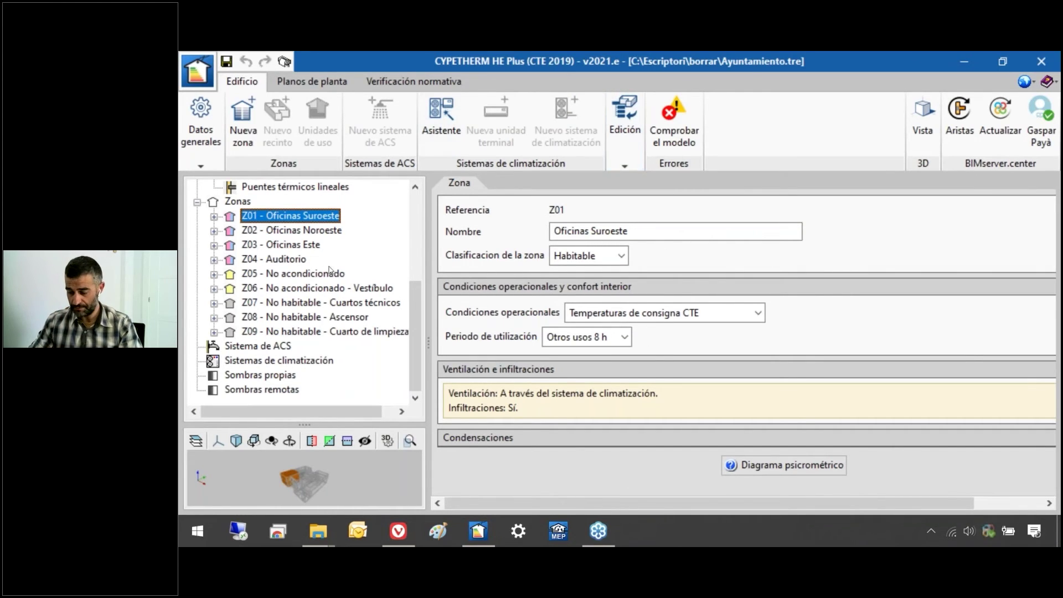
# - Start a new terminal unit of type Recuperador de calor in zone Z01 - Oficinas Suroeste and proceed to its properties
pyautogui.press('Right')
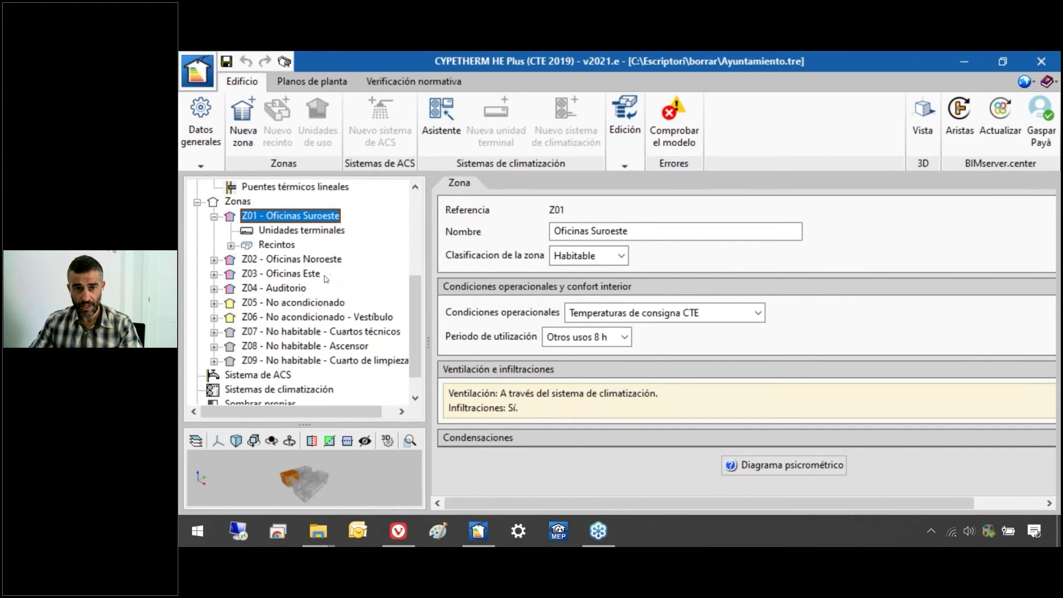
pyautogui.click(317, 232)
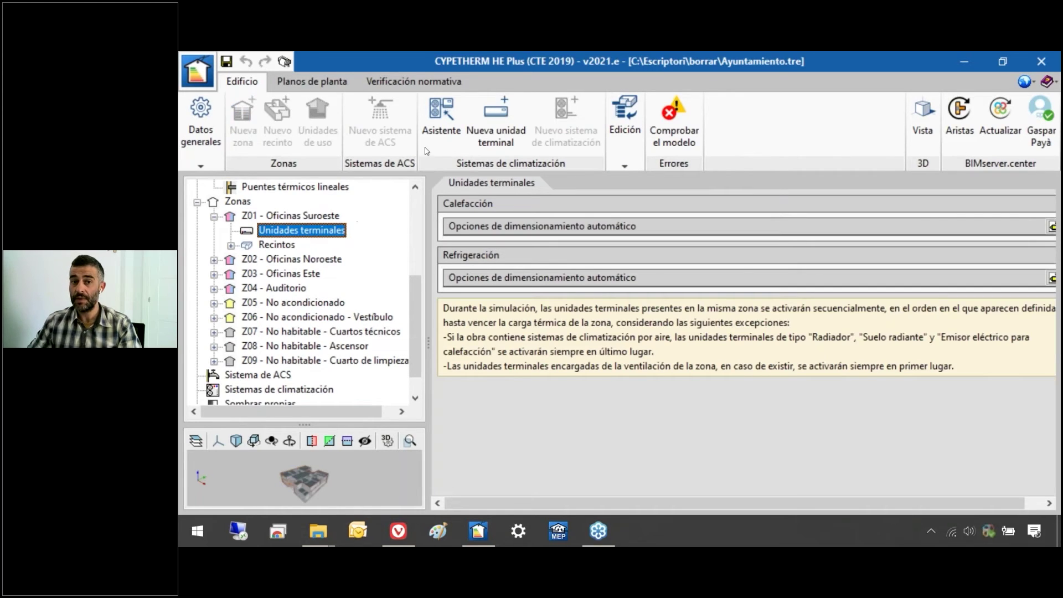
pyautogui.click(496, 141)
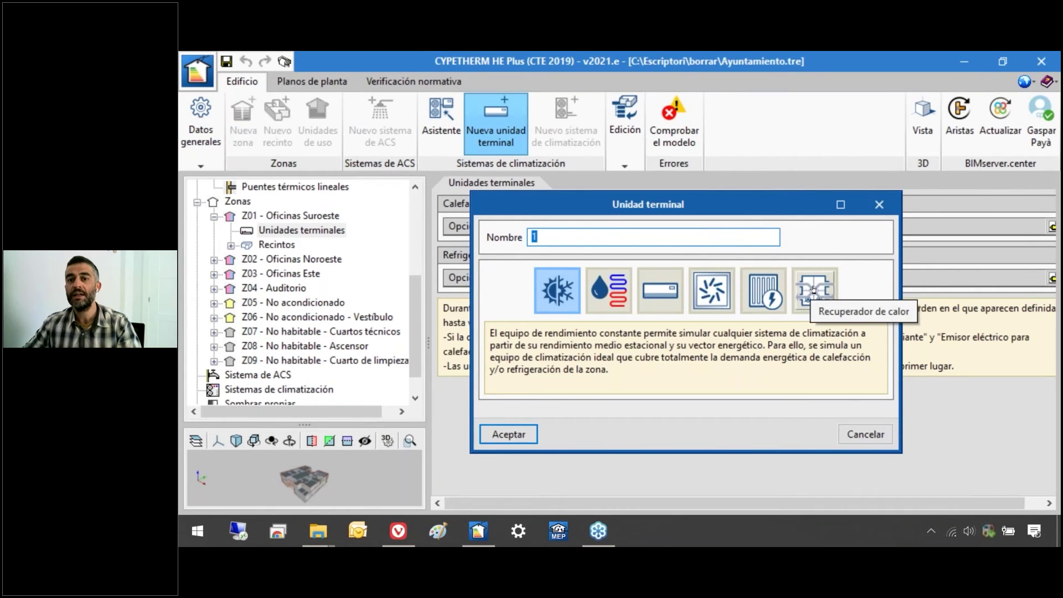
pyautogui.moveTo(778, 206); pyautogui.dragTo(750, 177)
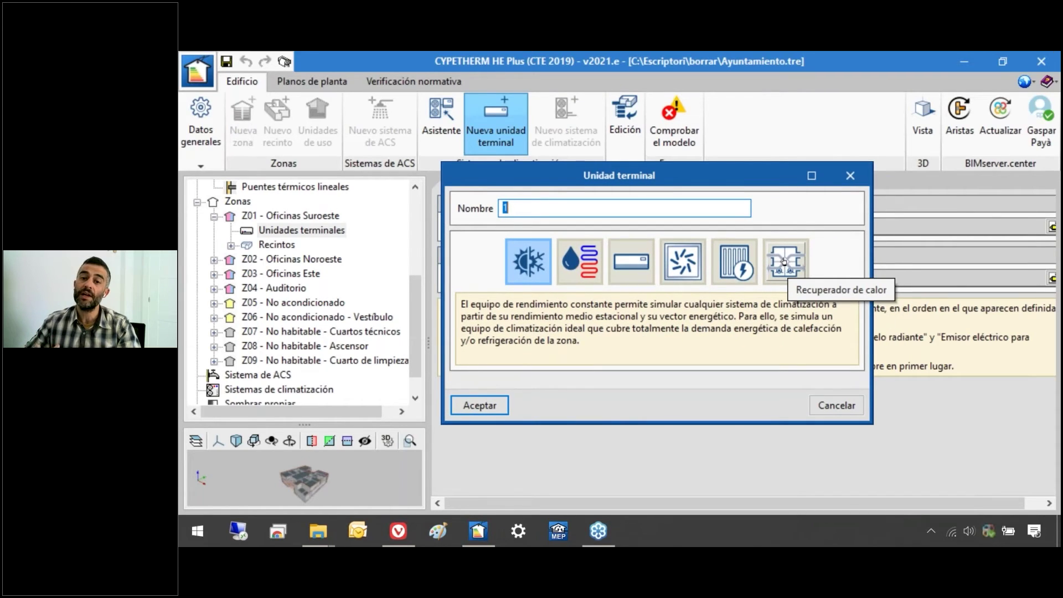
pyautogui.click(784, 262)
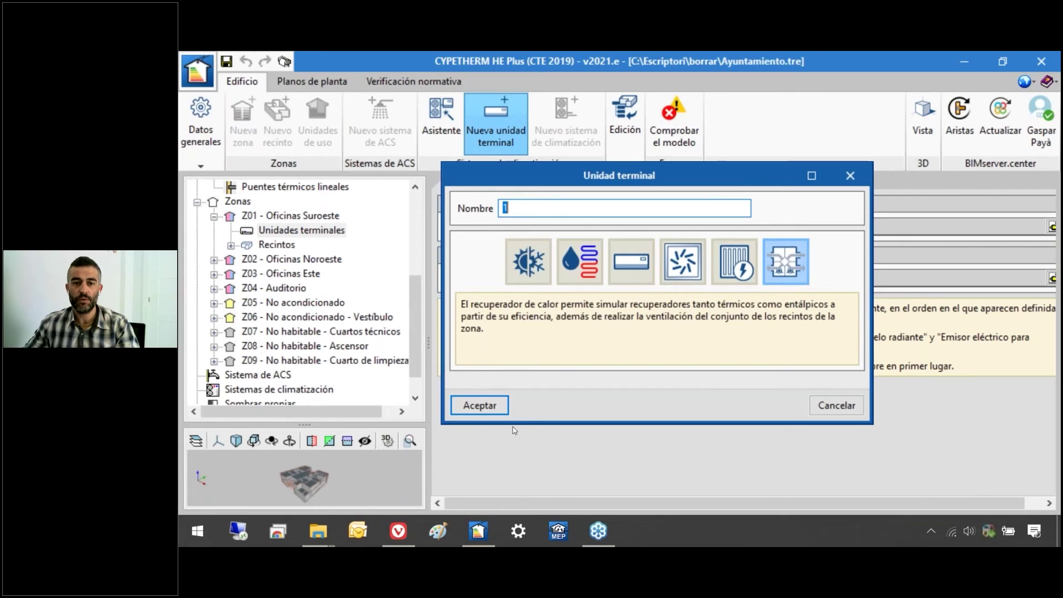
pyautogui.click(479, 410)
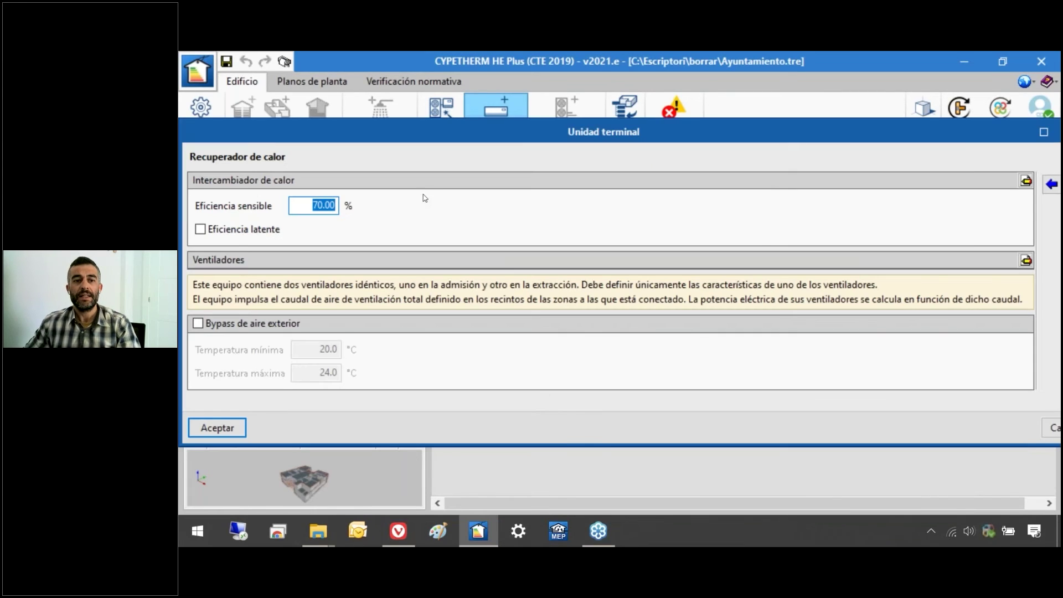
# - Review the latent efficiency option, fan parameters and total pressure increase help, and accept the heat recovery unit with 70% sensible efficiency
pyautogui.click(241, 232)
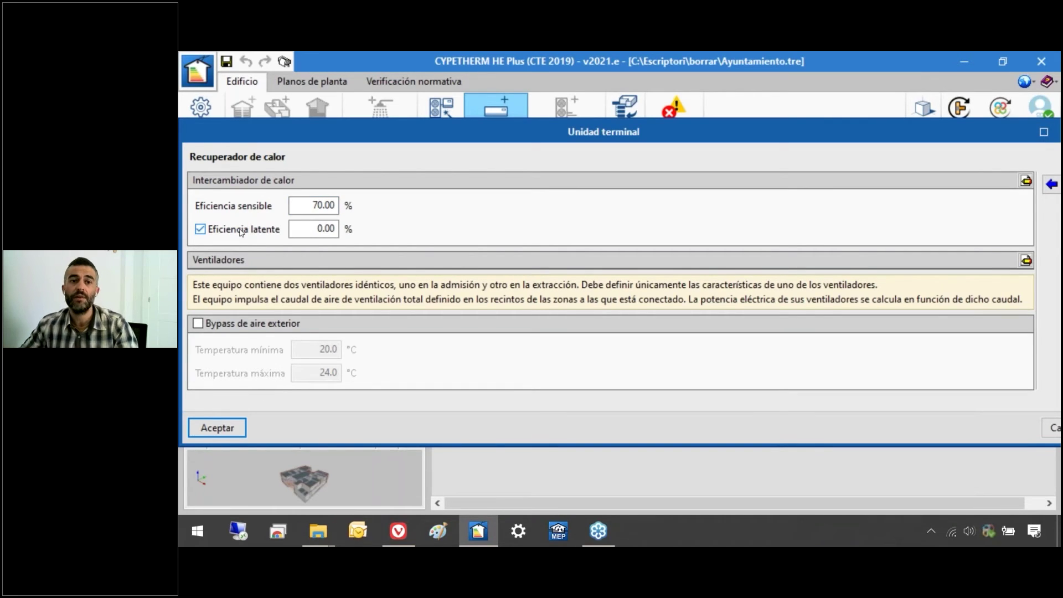
pyautogui.click(241, 232)
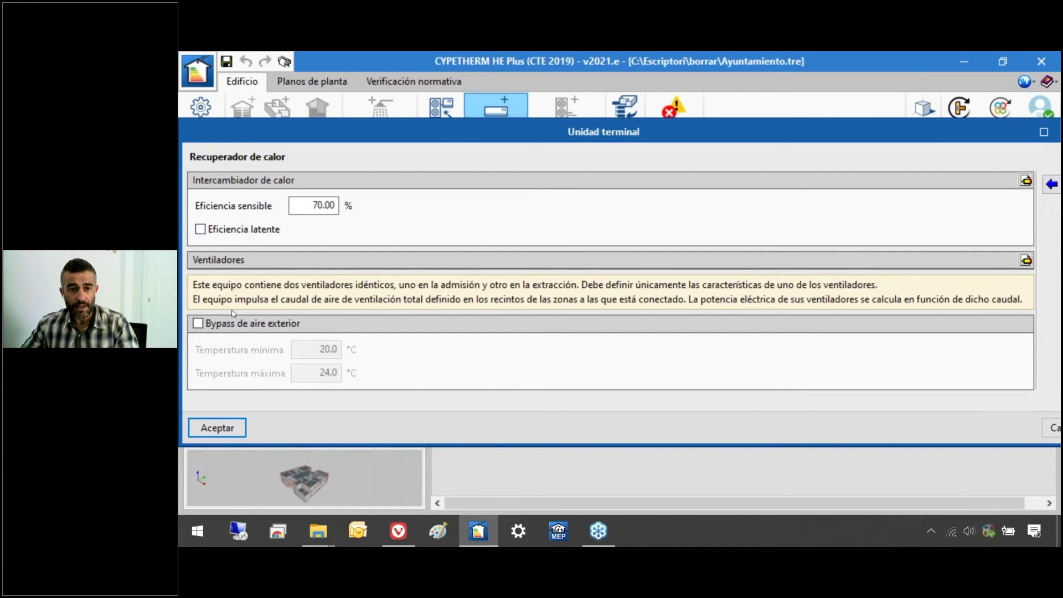
pyautogui.click(1026, 260)
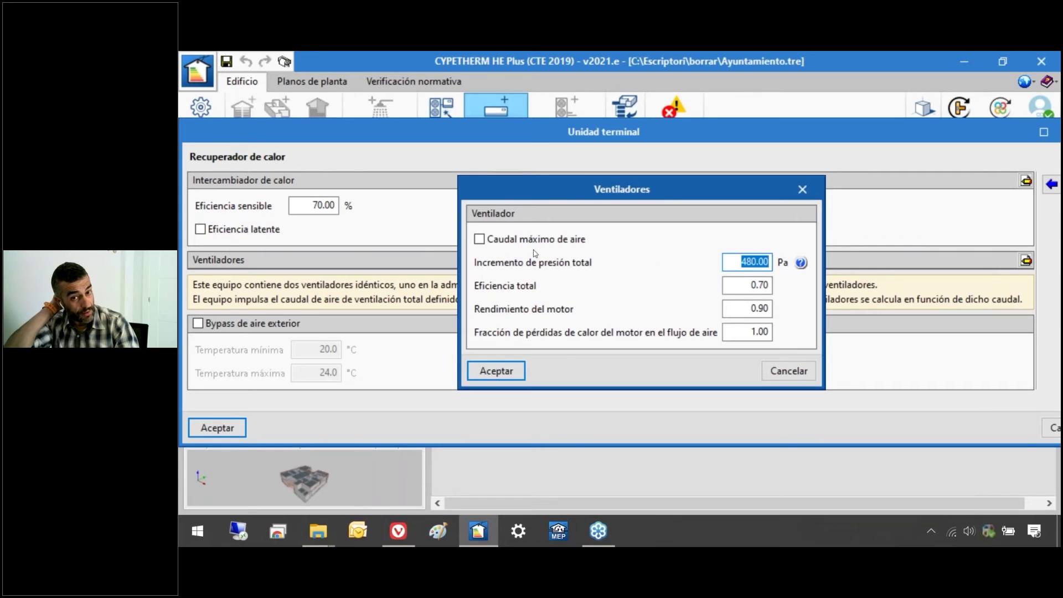
pyautogui.click(801, 263)
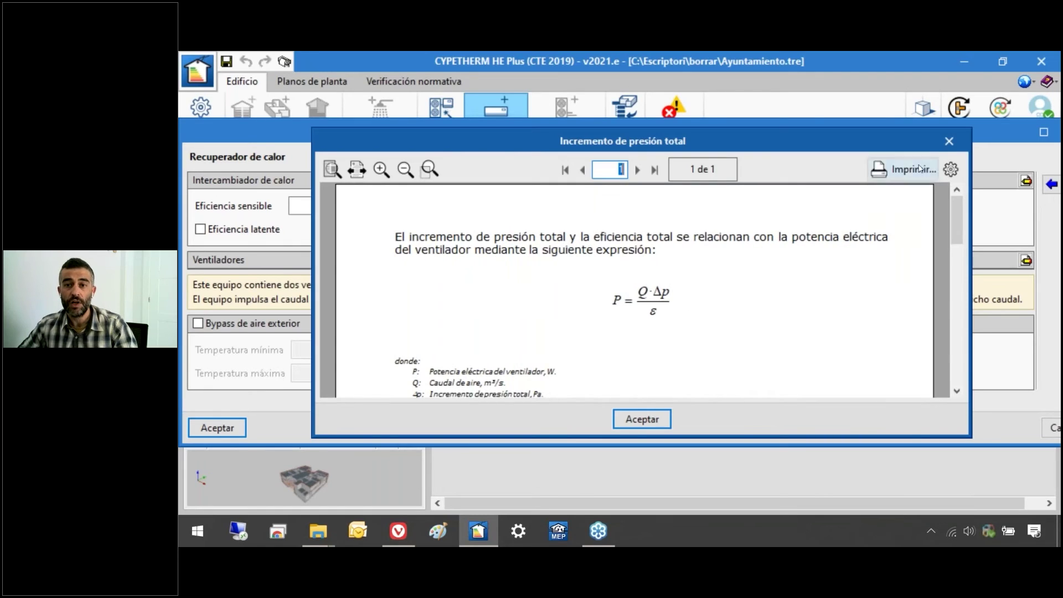
pyautogui.click(950, 141)
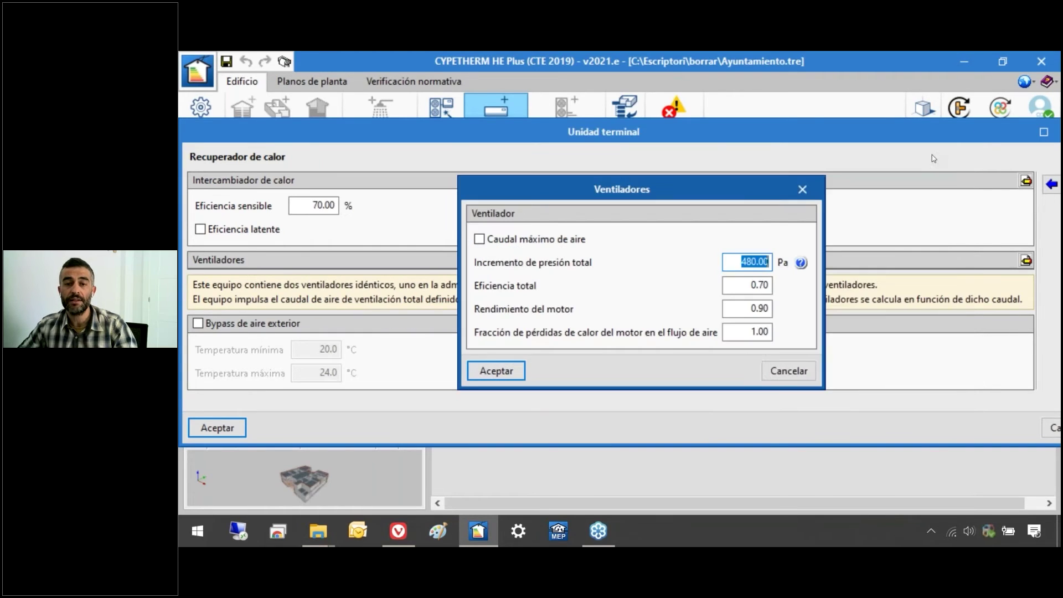
pyautogui.click(803, 190)
pyautogui.click(236, 427)
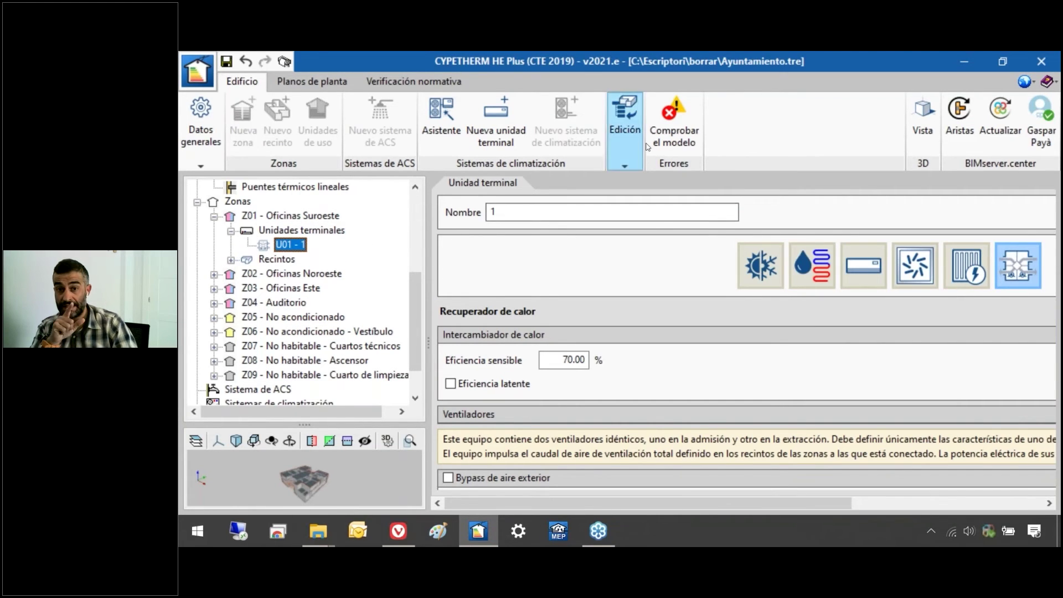
# - Check the model for errors before and after switching the ventilation type of zone Z01 - Oficinas Suroeste to Mecánica
pyautogui.click(674, 132)
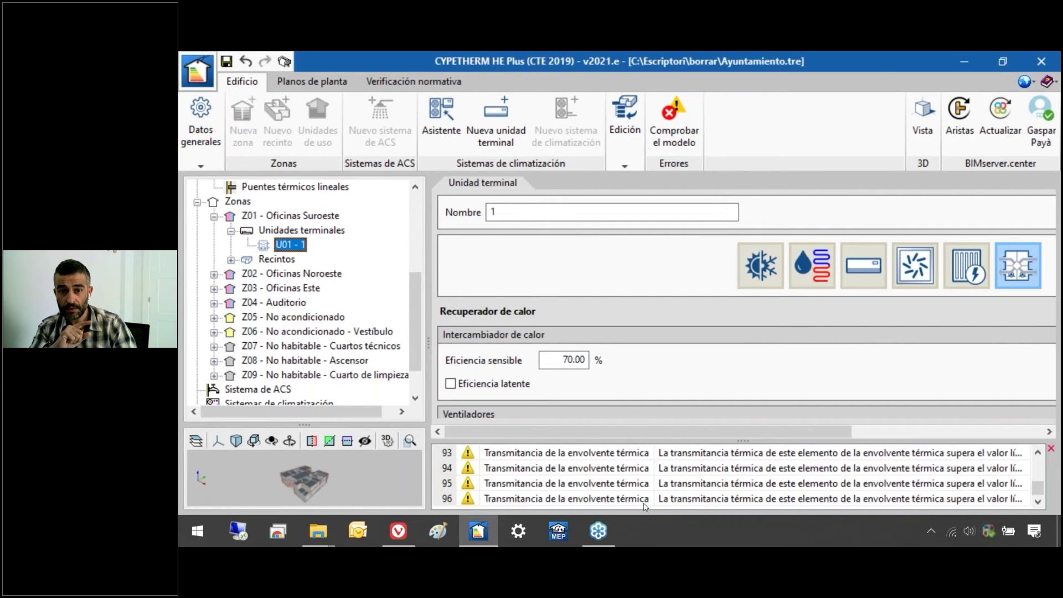
pyautogui.click(285, 217)
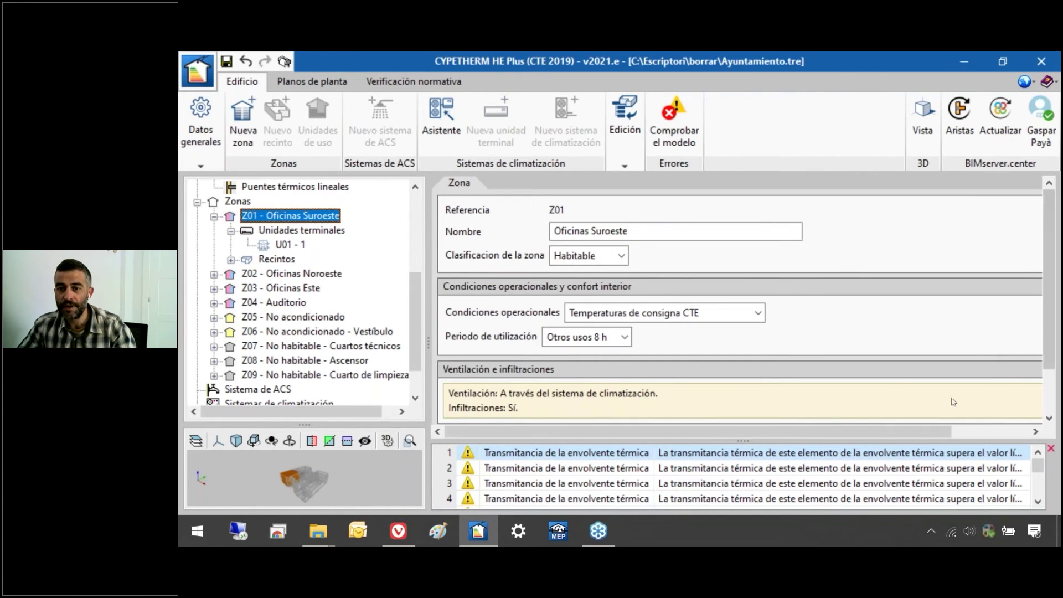
pyautogui.moveTo(897, 432); pyautogui.dragTo(973, 432)
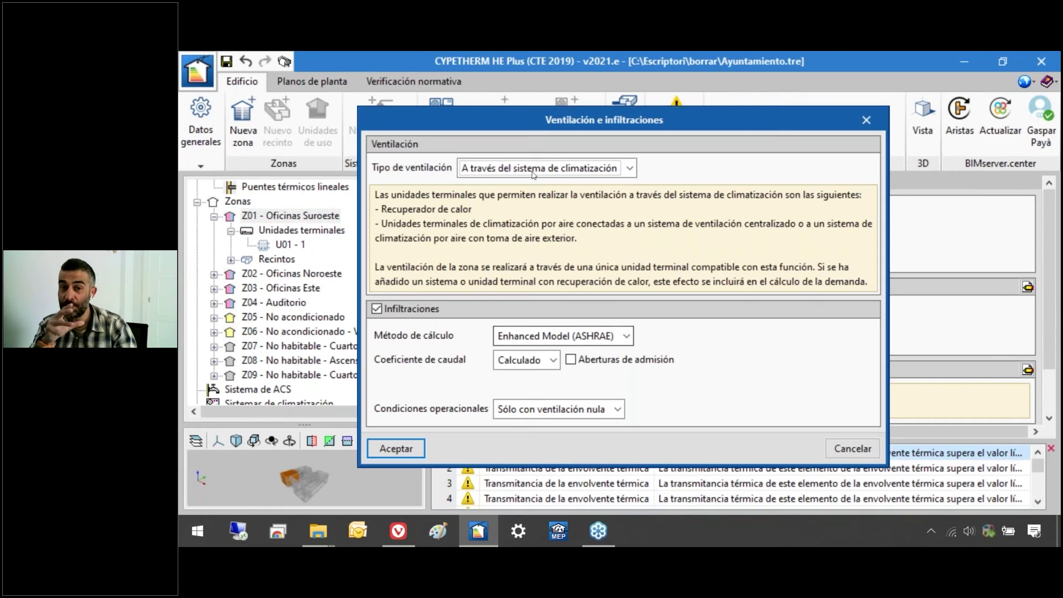
pyautogui.click(534, 174)
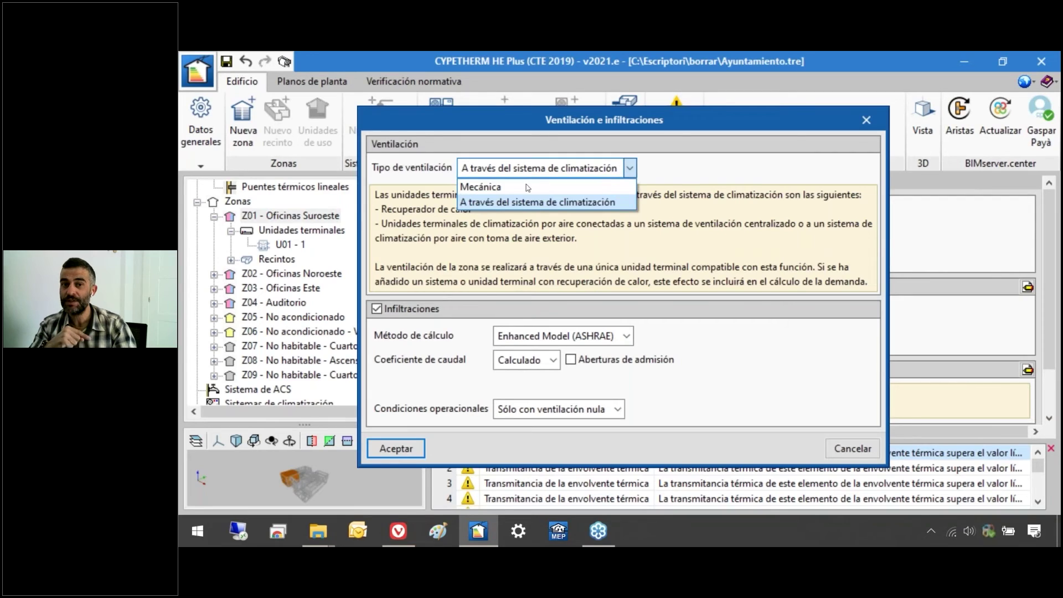
pyautogui.click(505, 188)
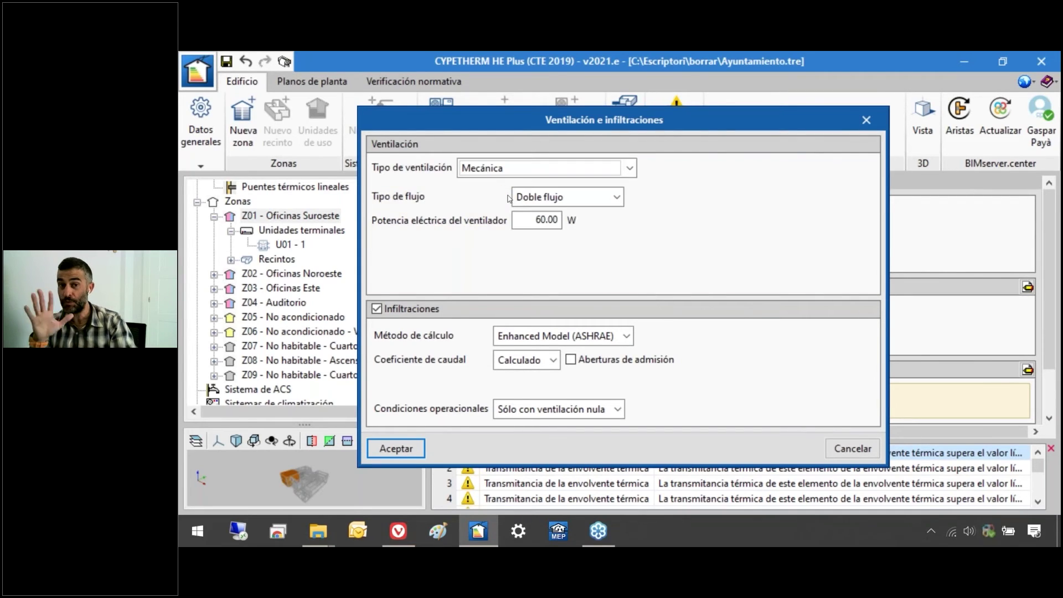
pyautogui.click(396, 449)
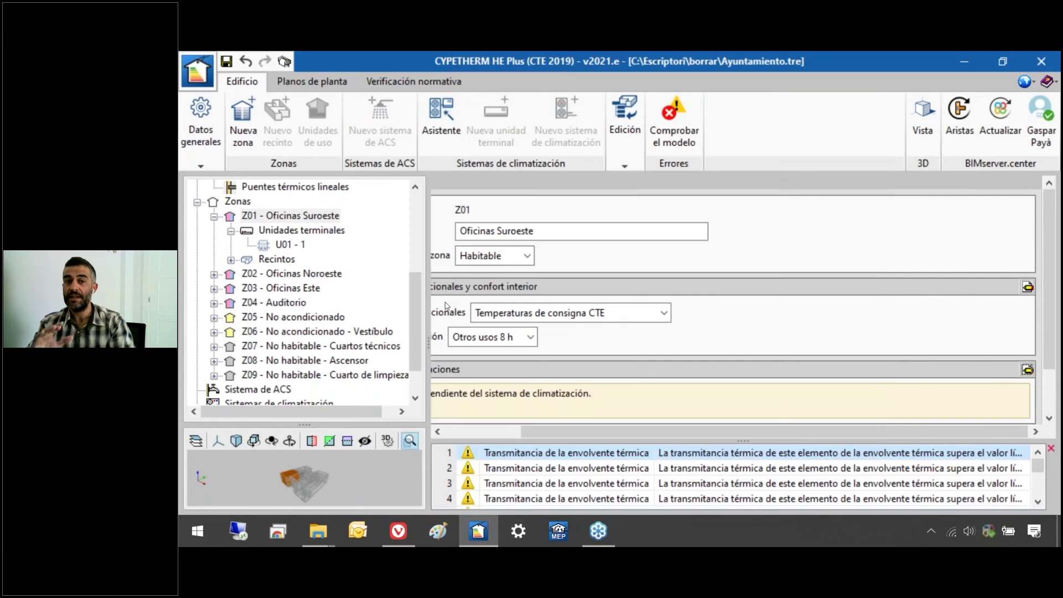
pyautogui.click(294, 244)
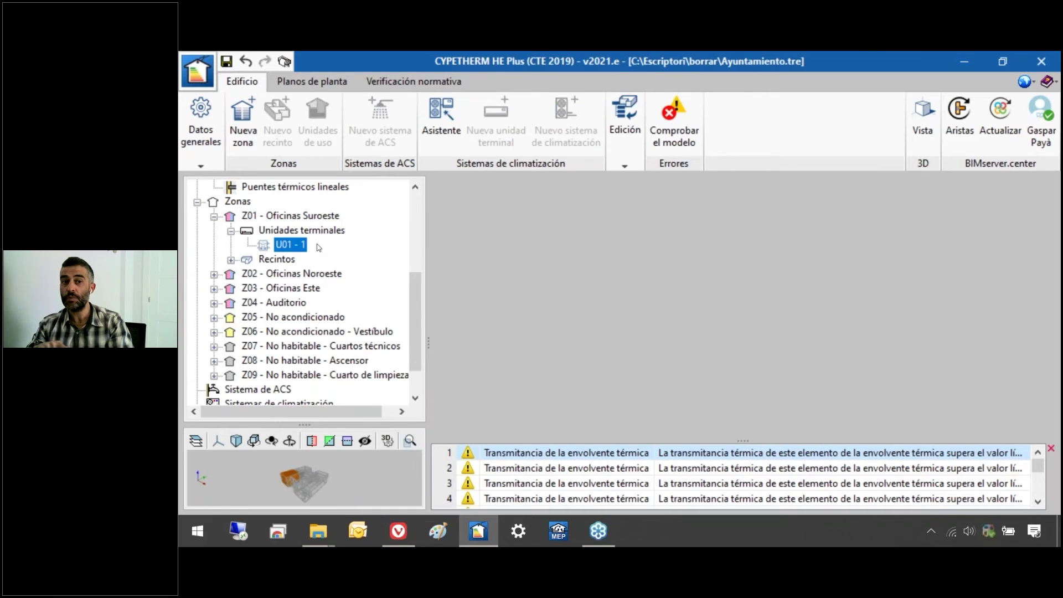
pyautogui.click(676, 133)
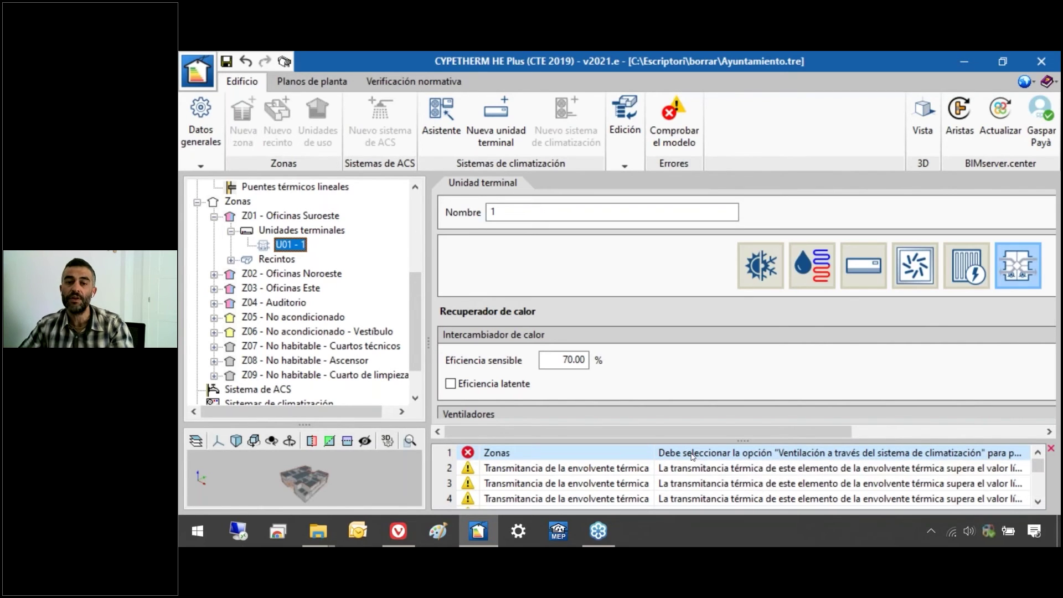
# - Open the zone flagged by the Zonas error and set its ventilation type to A través del sistema de climatización
pyautogui.doubleClick(694, 454)
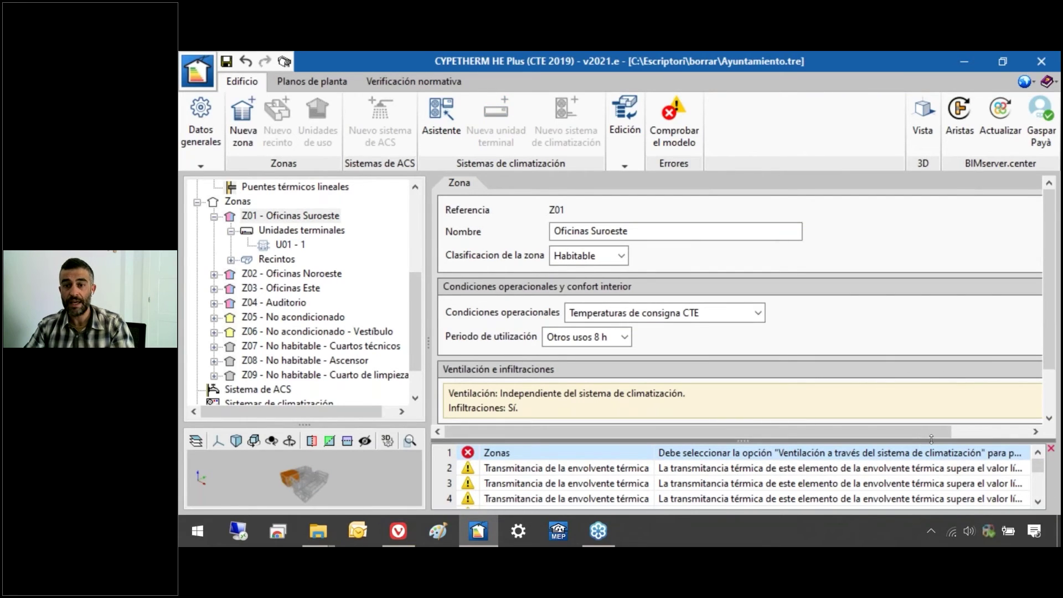
pyautogui.moveTo(920, 432); pyautogui.dragTo(998, 430)
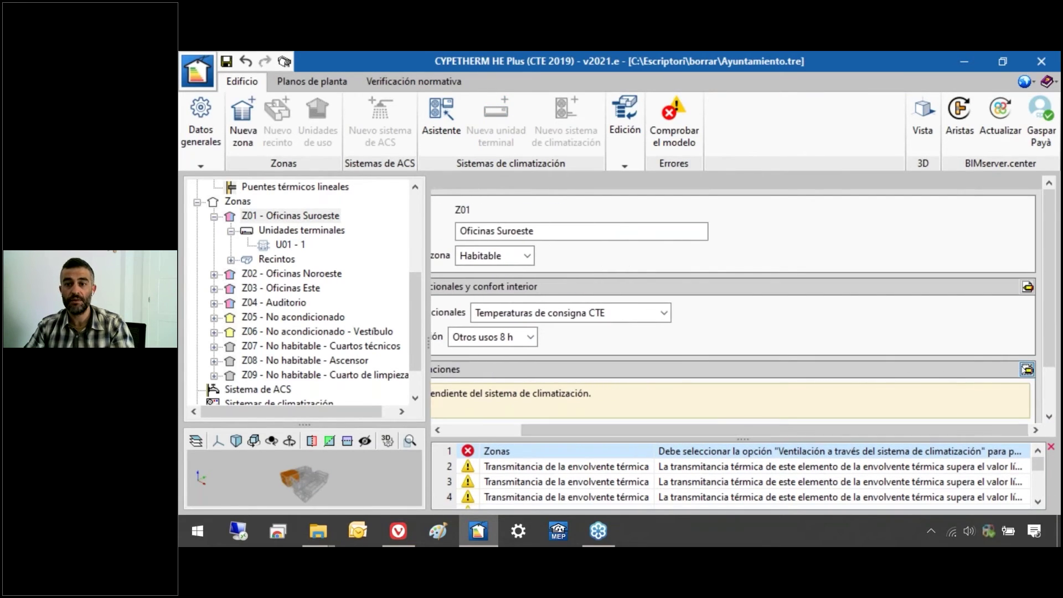
pyautogui.click(1027, 369)
pyautogui.click(526, 175)
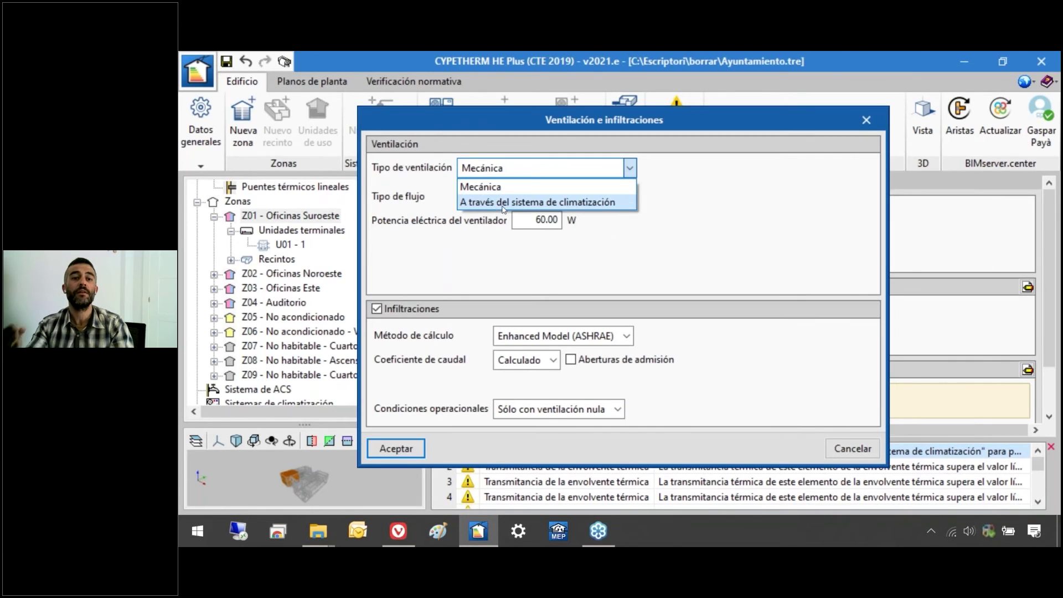
pyautogui.click(504, 202)
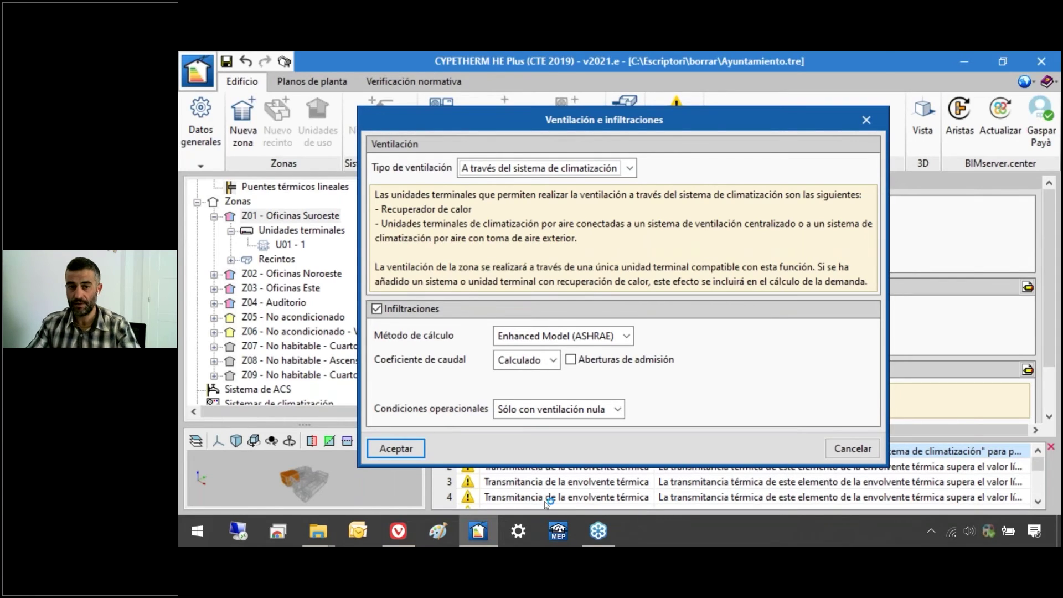
pyautogui.click(403, 449)
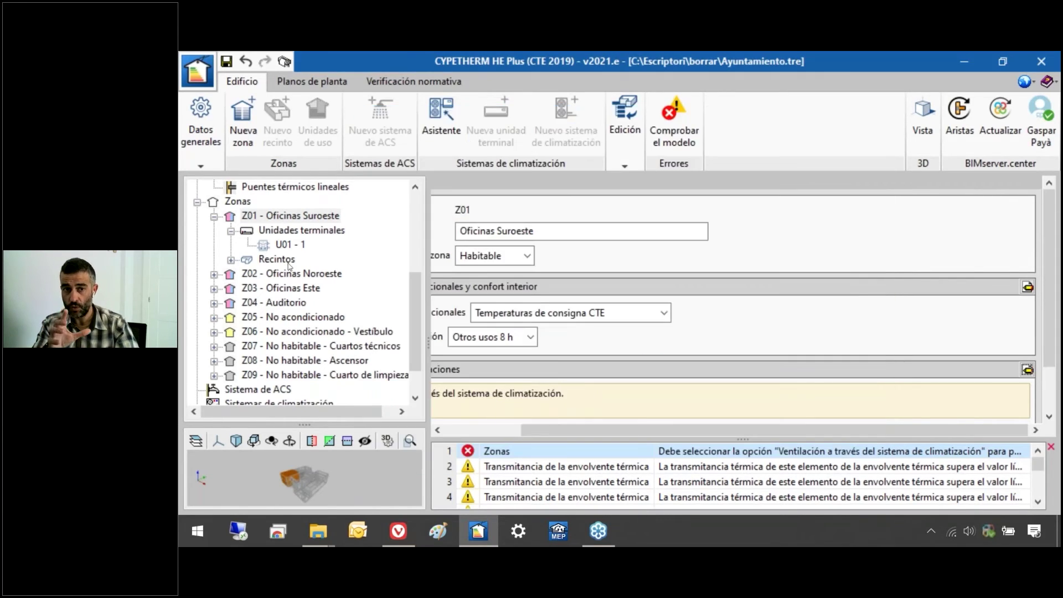
# - Review heat recovery unit U01 and the zones Oficinas Noroeste, Oficinas Este and Auditorio as candidates for shared ventilation
pyautogui.click(288, 245)
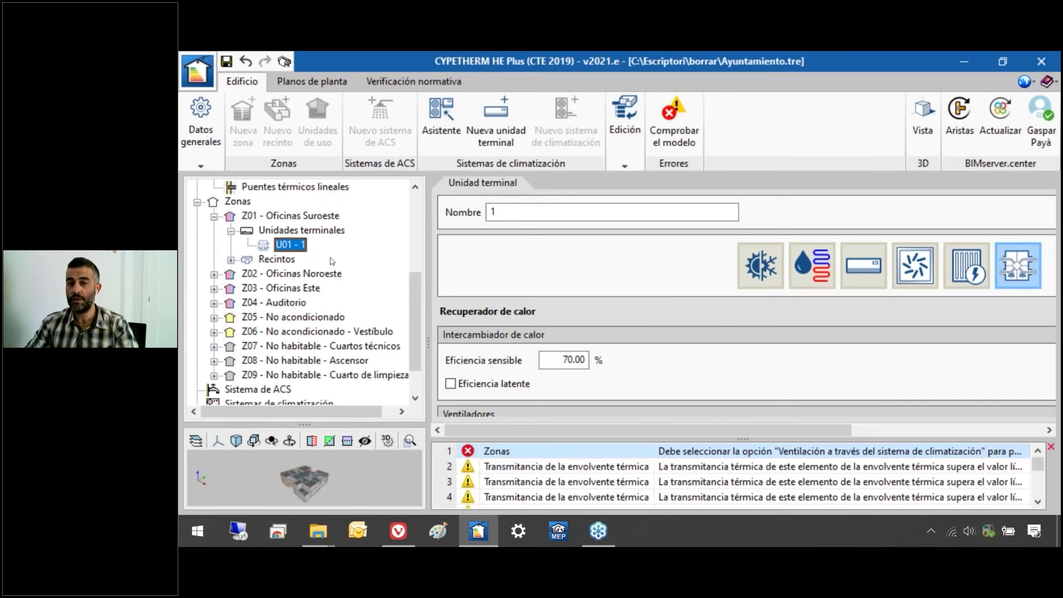
pyautogui.click(286, 277)
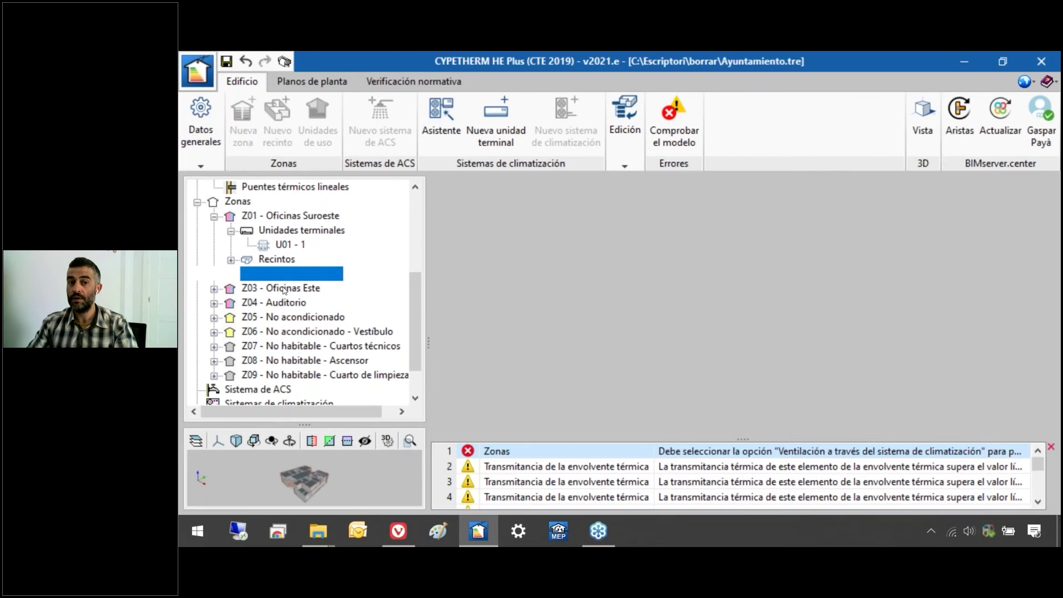
pyautogui.click(288, 288)
pyautogui.click(287, 302)
pyautogui.click(286, 275)
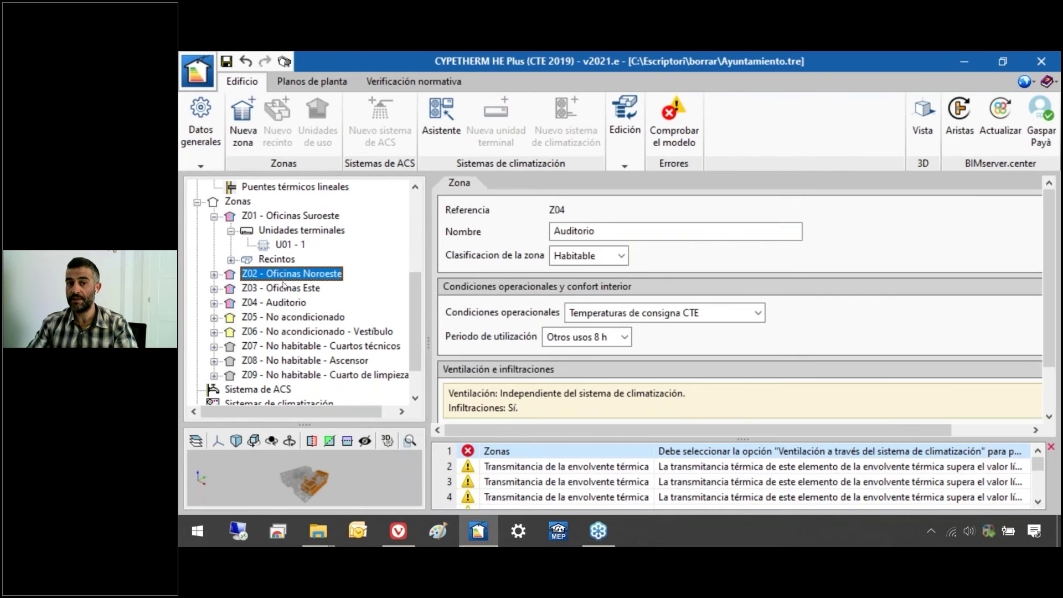
pyautogui.click(285, 288)
pyautogui.click(287, 303)
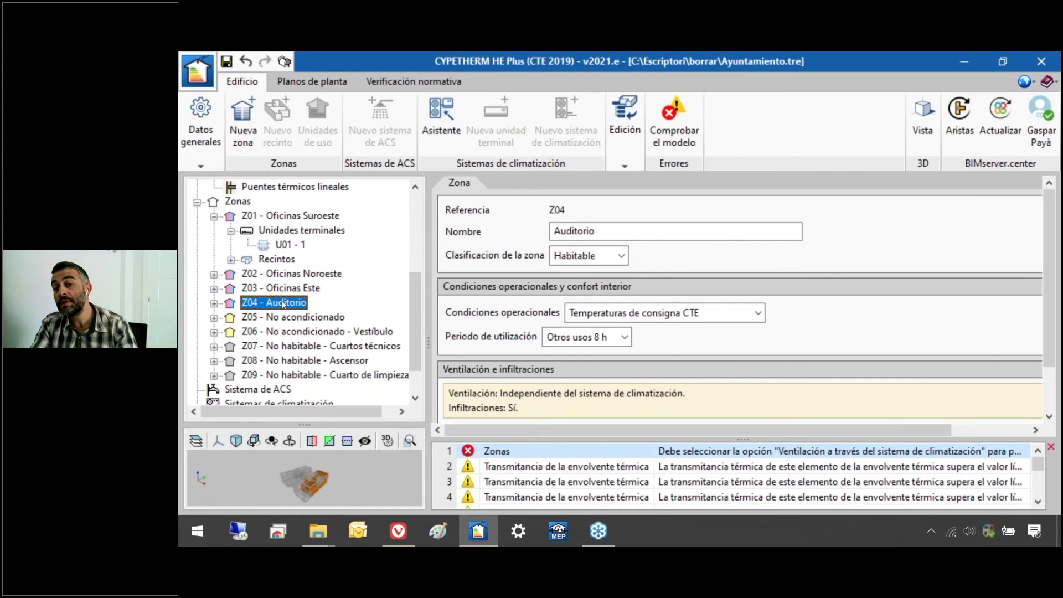
# - Start a new air-based climatización system and compare centralized Recuperador de calor with Climatizador de aire primario including Recuperación de calor
pyautogui.scroll(-1, 287, 294)
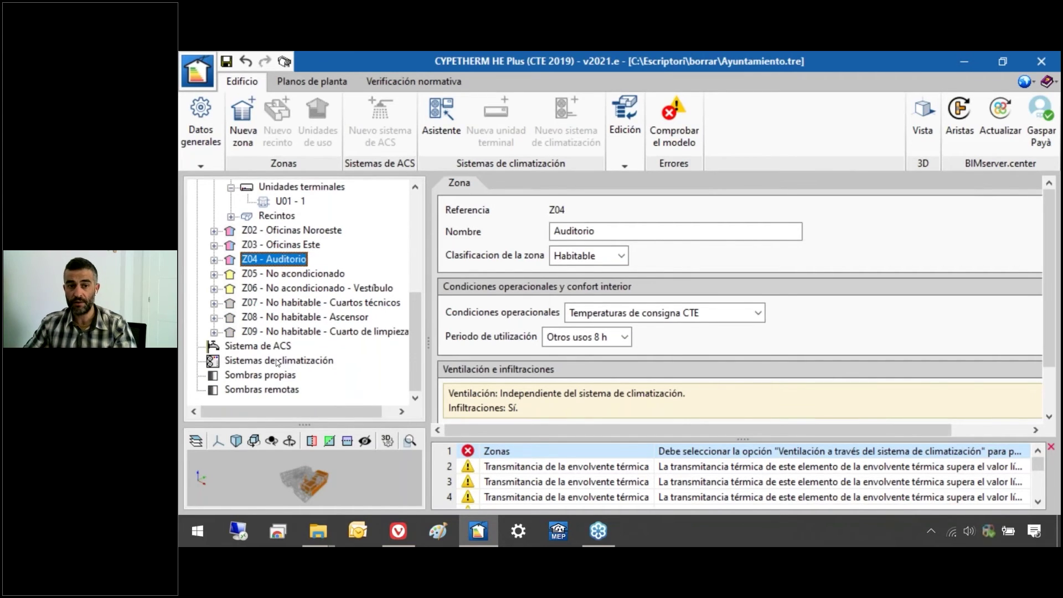
pyautogui.click(278, 361)
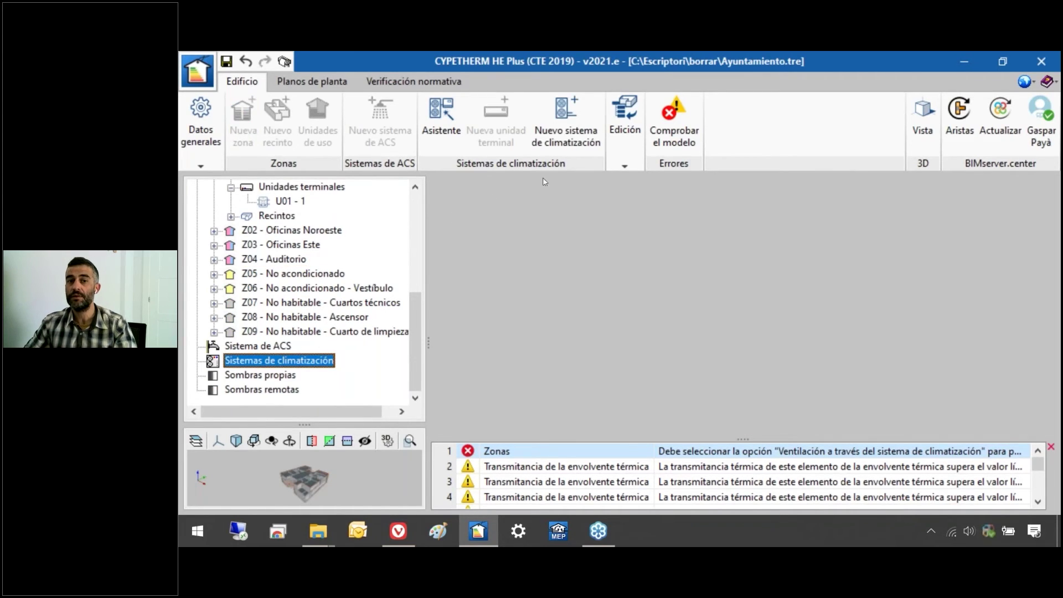
pyautogui.click(570, 141)
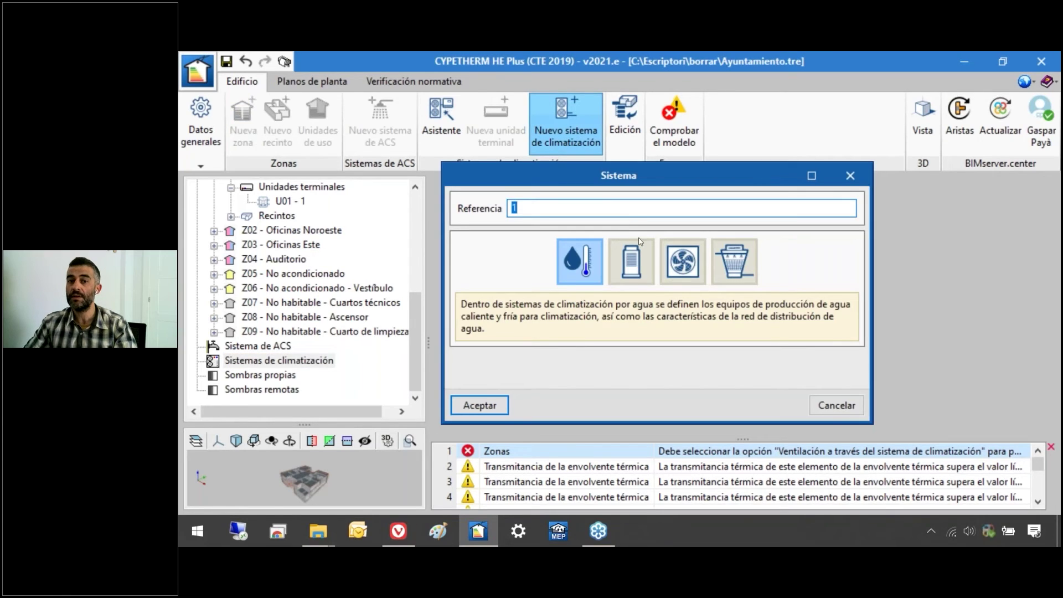
pyautogui.click(687, 269)
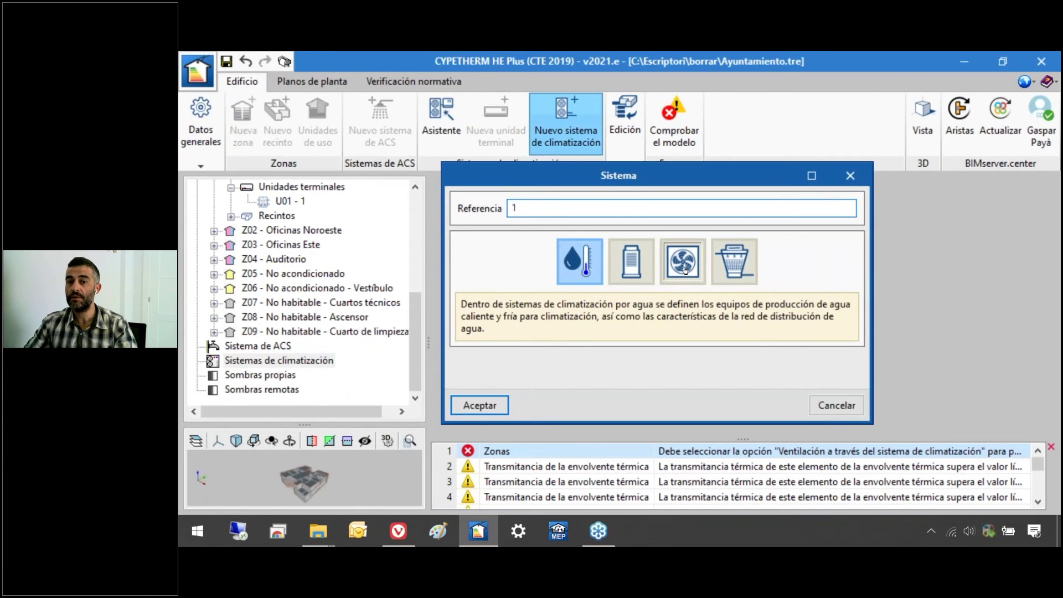
pyautogui.click(477, 405)
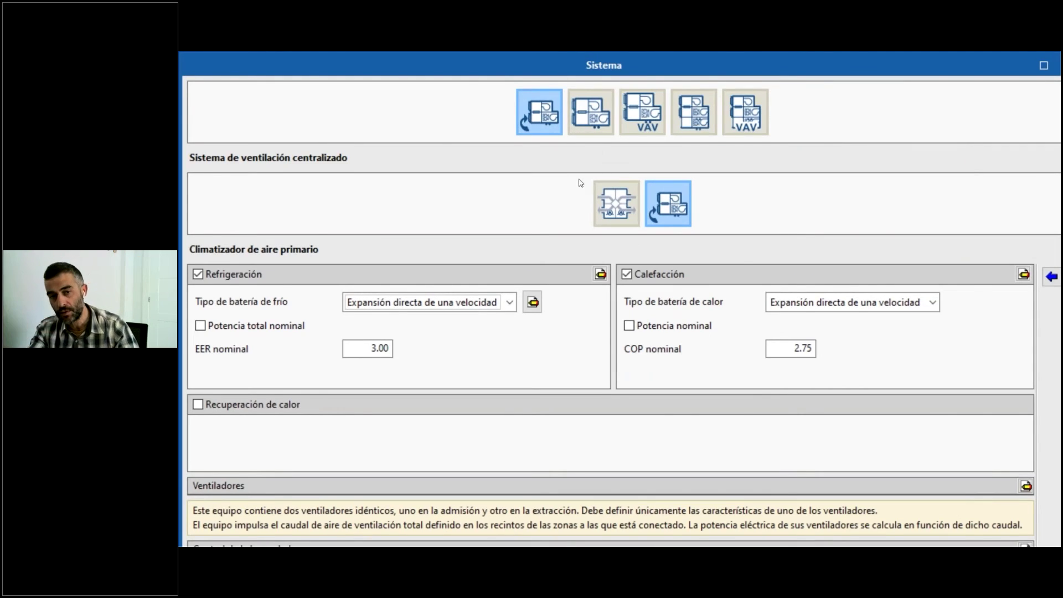
pyautogui.click(617, 203)
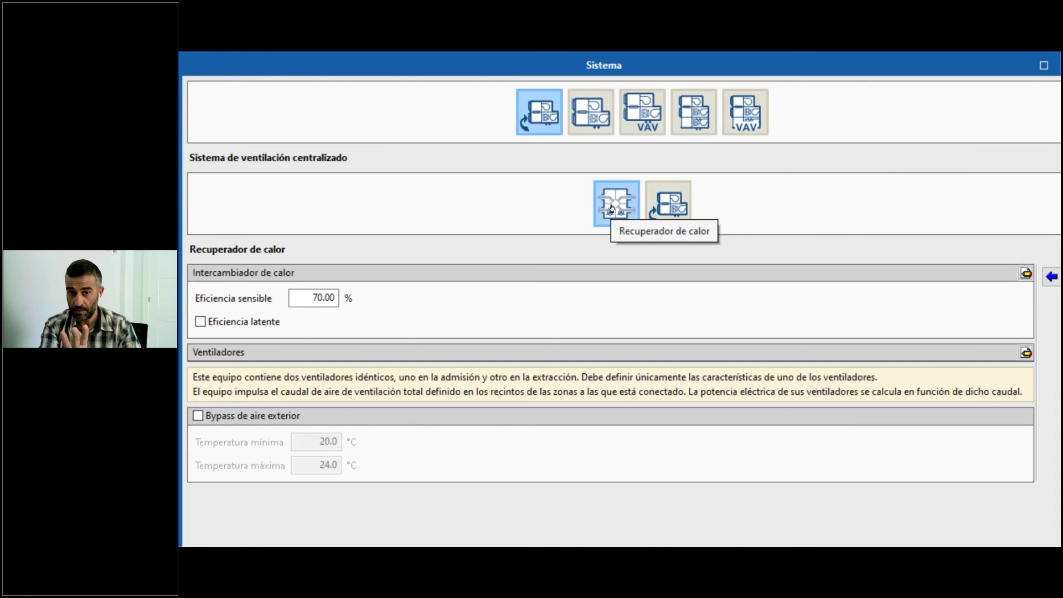
pyautogui.click(664, 219)
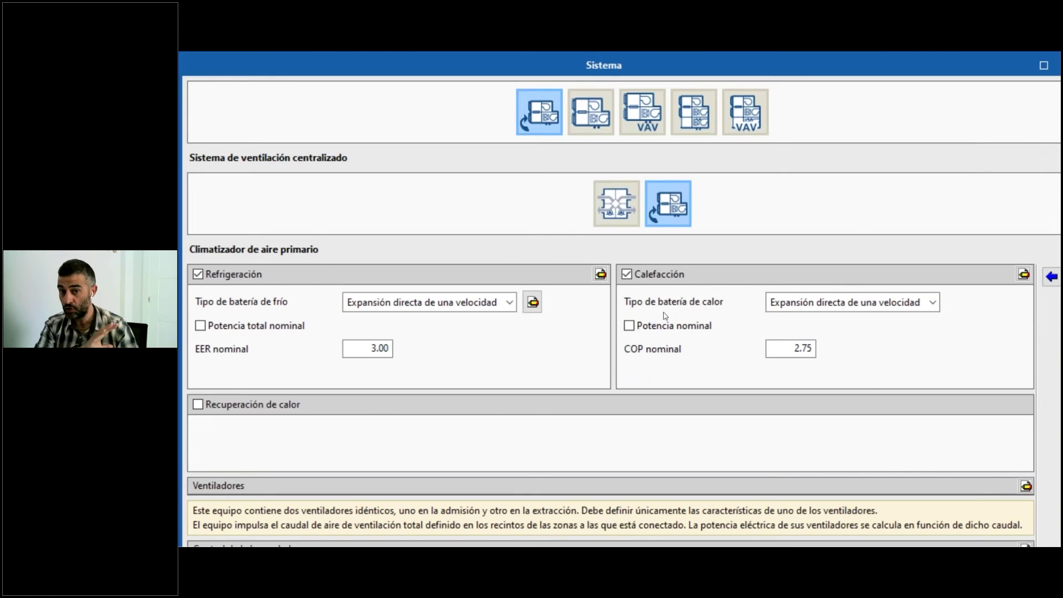
pyautogui.click(248, 410)
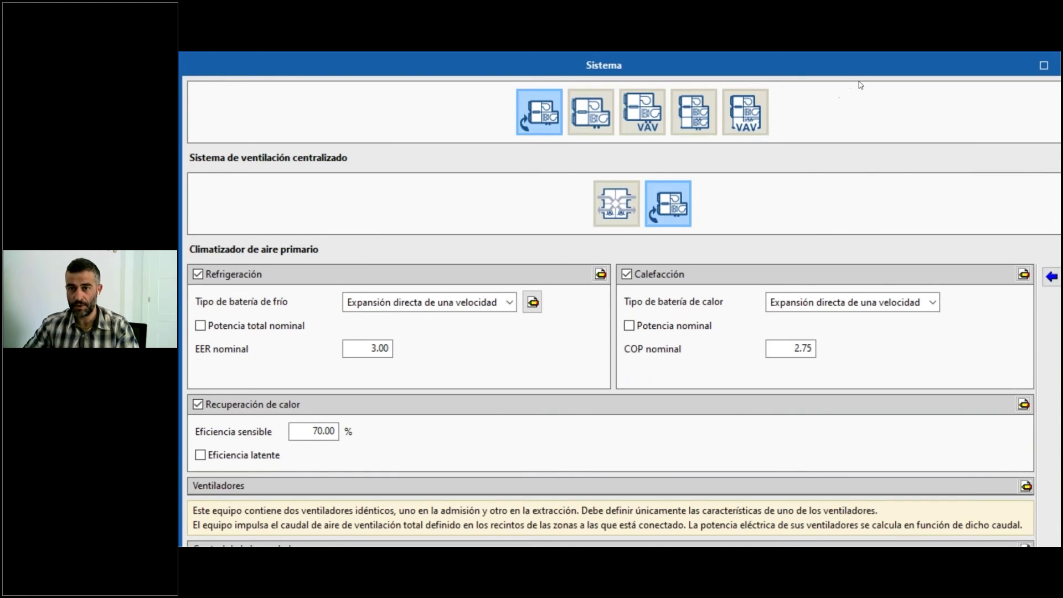
# - Review the Toma de aire exterior options of the Rooftop and advanced single-zone UTA systems, and close the system definition without accepting
pyautogui.click(592, 123)
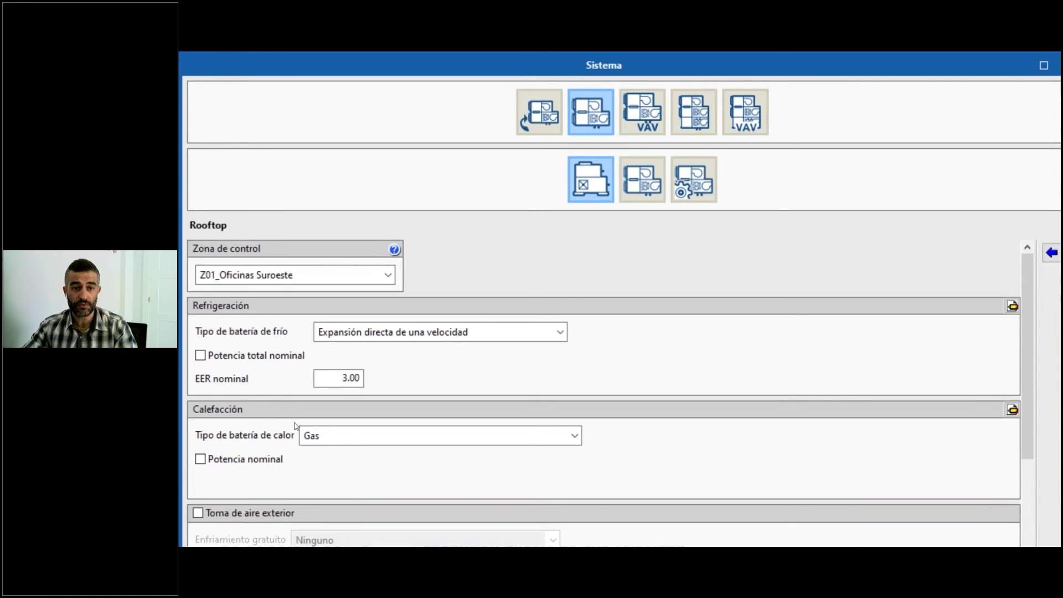
pyautogui.scroll(-5, 273, 398)
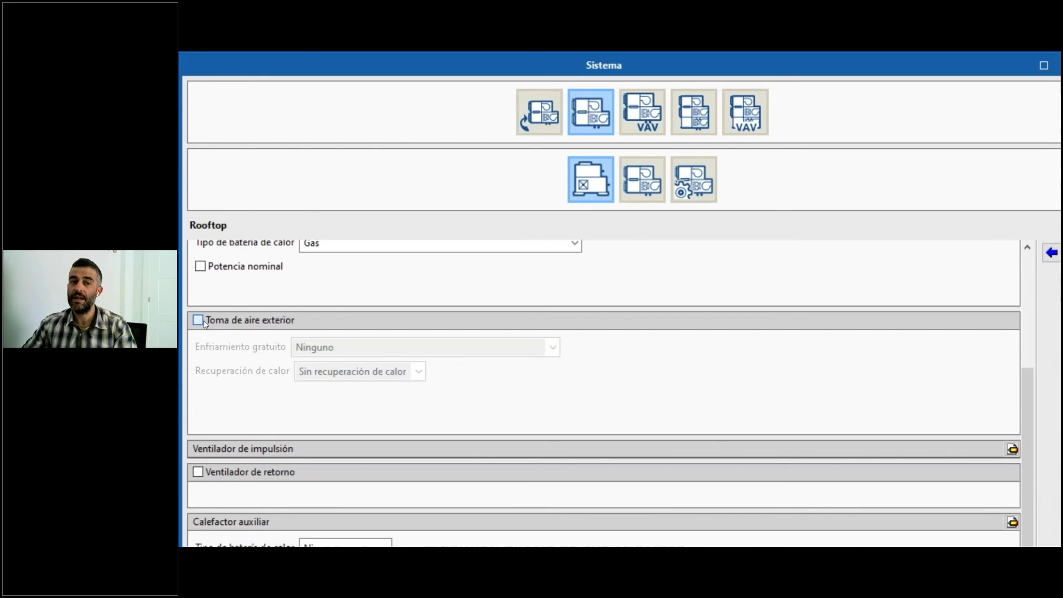
pyautogui.click(198, 321)
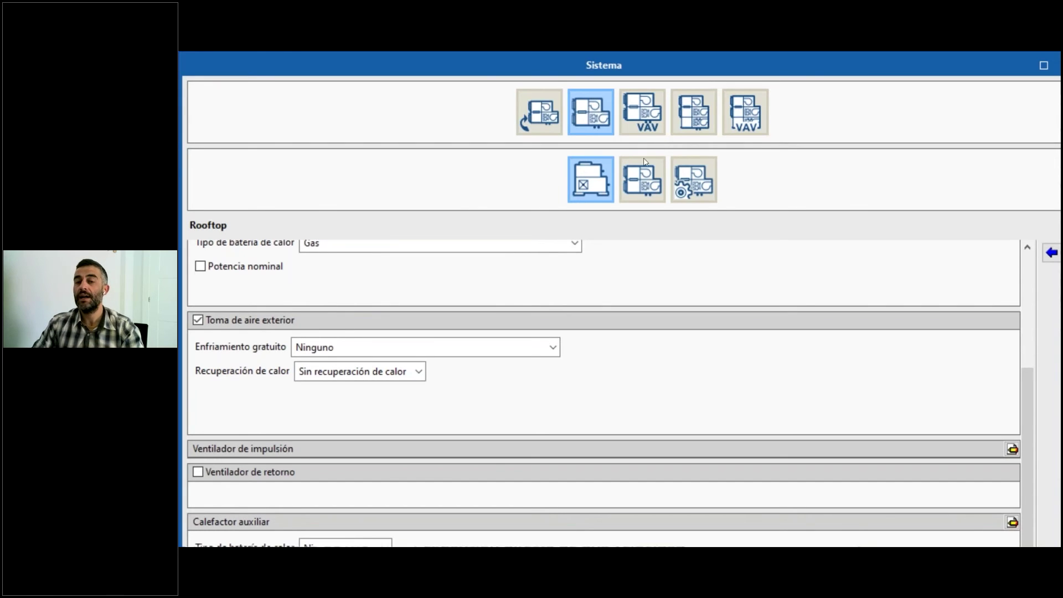
pyautogui.click(637, 182)
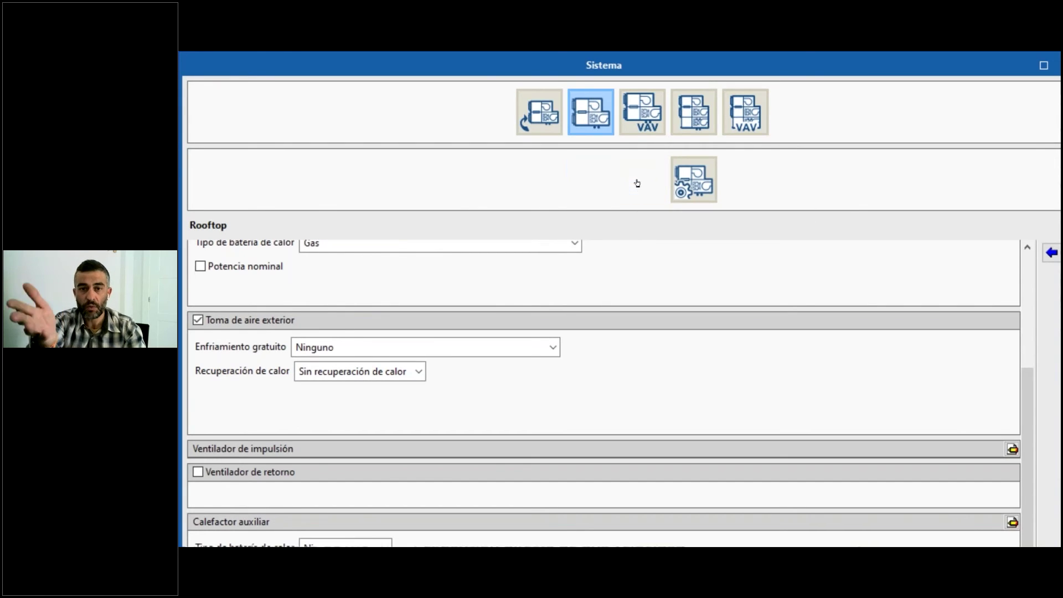
pyautogui.click(695, 186)
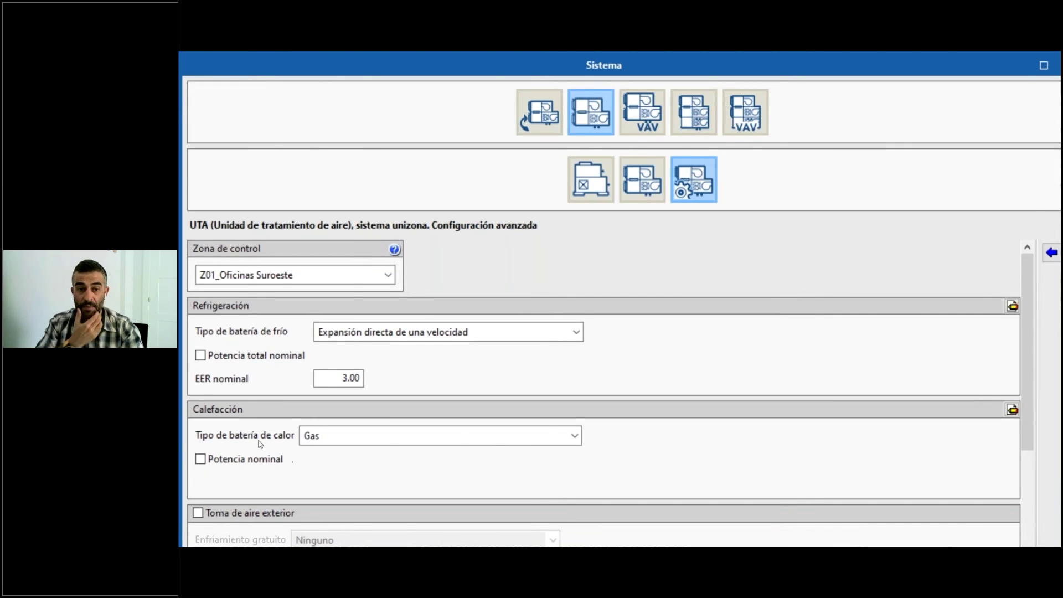
pyautogui.scroll(-3, 258, 443)
pyautogui.click(215, 386)
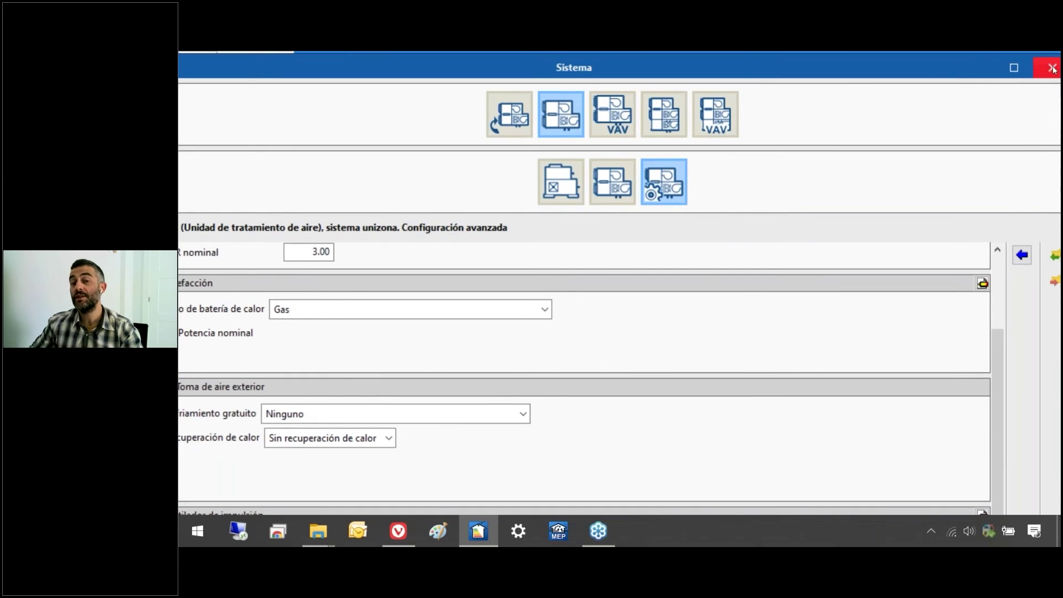
pyautogui.click(1052, 68)
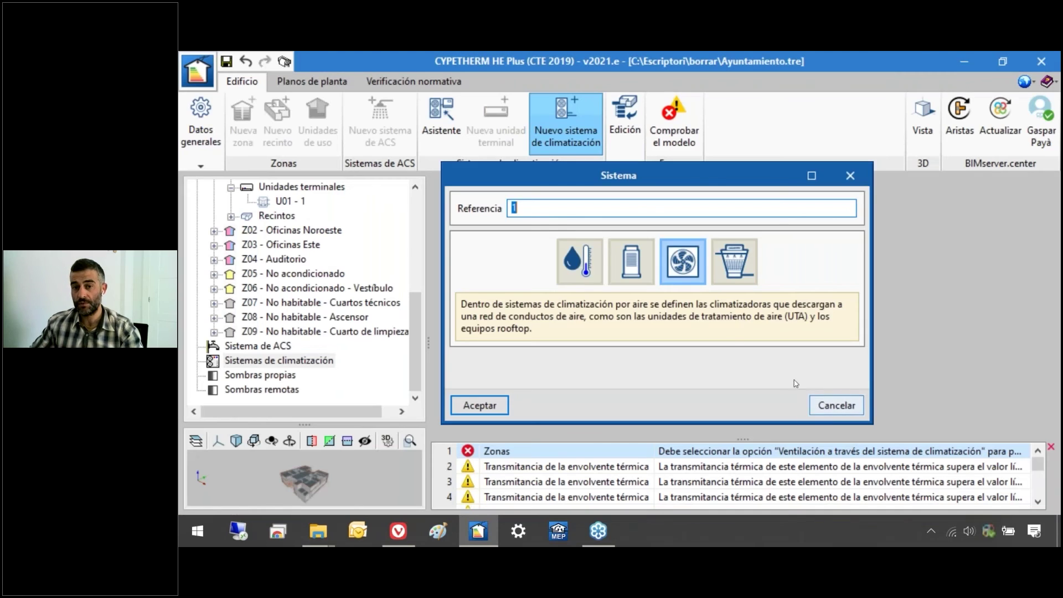
# - Create air-based system 1 as a Sistema de ventilación centralizado of type Recuperador de calor with 70% sensible efficiency
pyautogui.click(480, 405)
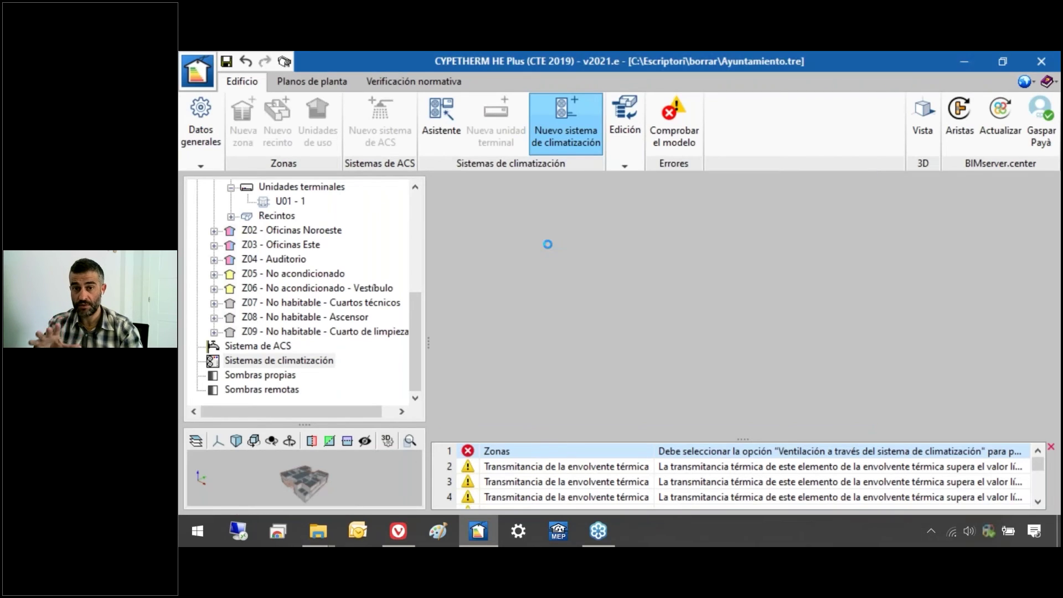
pyautogui.click(619, 209)
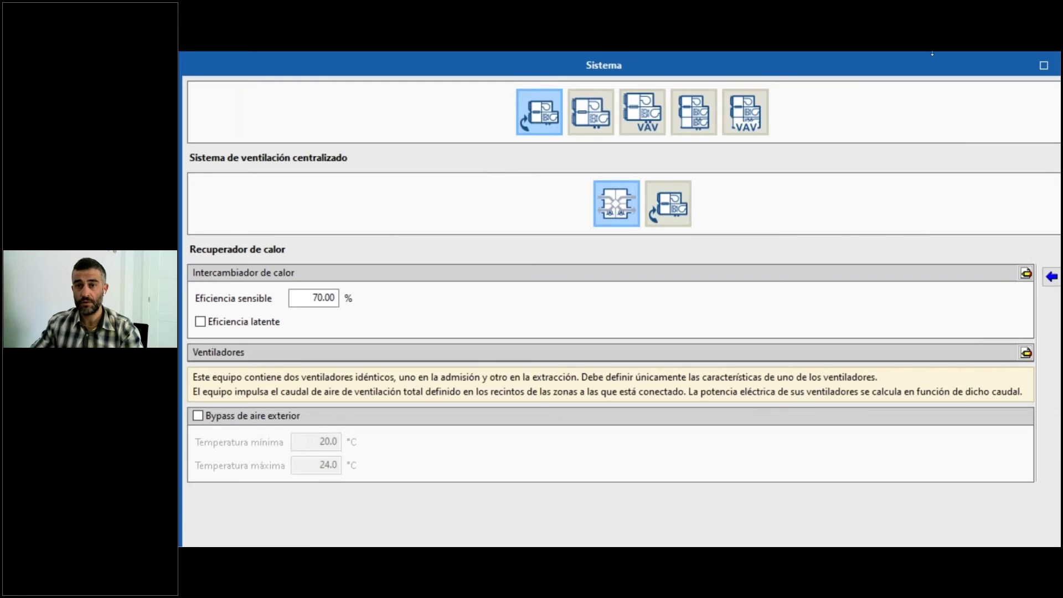
pyautogui.click(1044, 67)
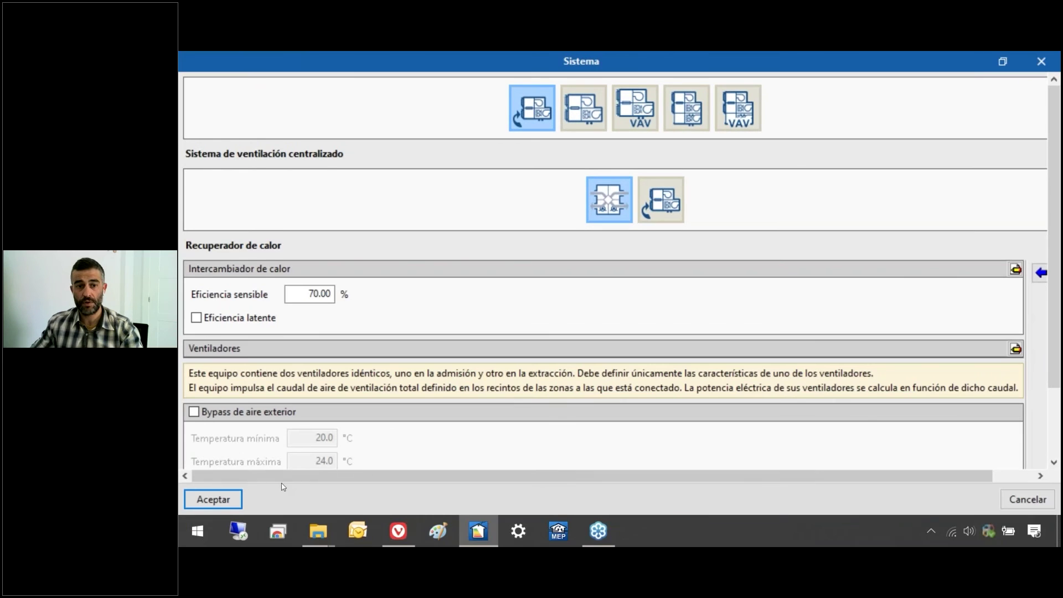
pyautogui.click(204, 503)
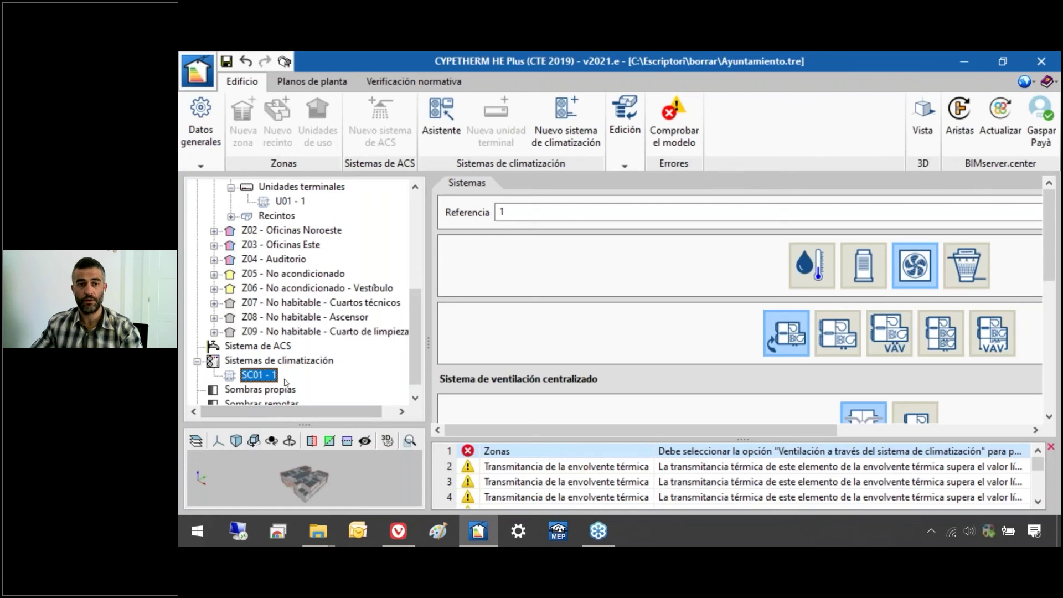
# - Add a Terminal de impulsión de aire to zone Z02 - Oficinas Noroeste, served by Sistema de ventilación centralizado 1
pyautogui.scroll(2, 302, 299)
pyautogui.click(296, 304)
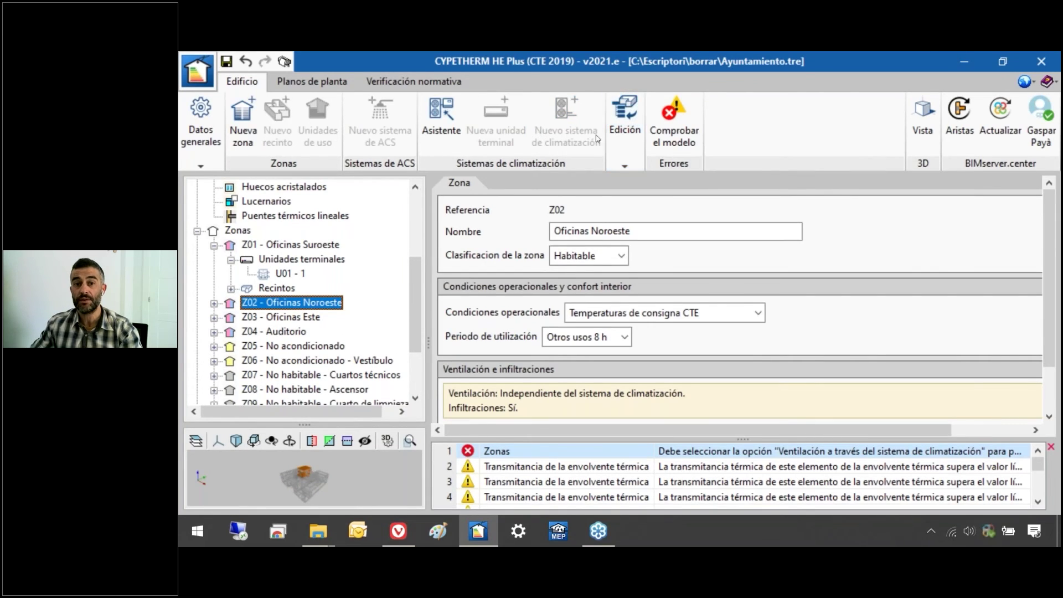
pyautogui.doubleClick(293, 302)
pyautogui.click(289, 317)
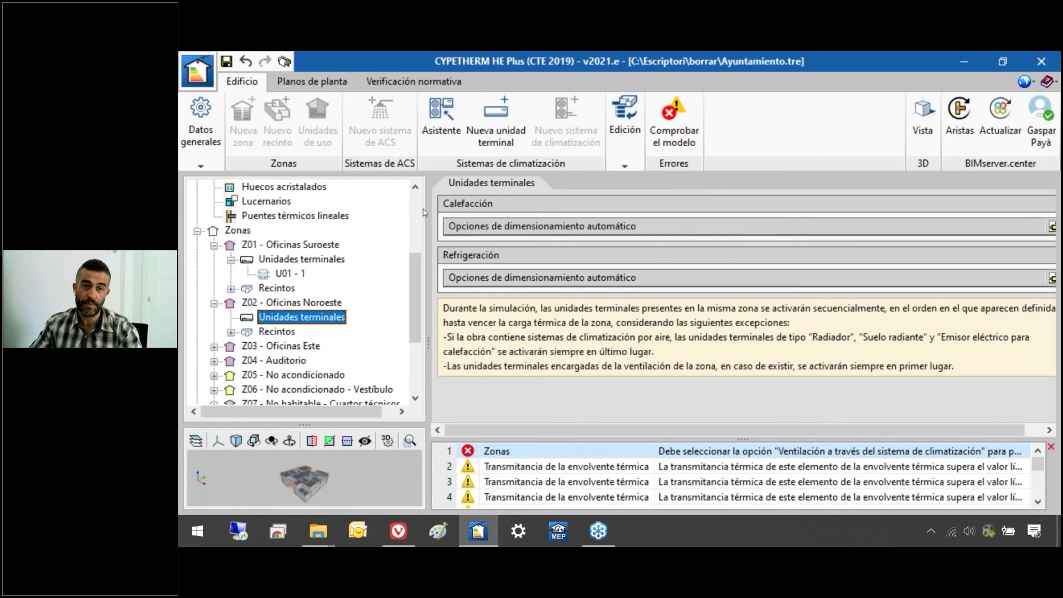
pyautogui.click(489, 123)
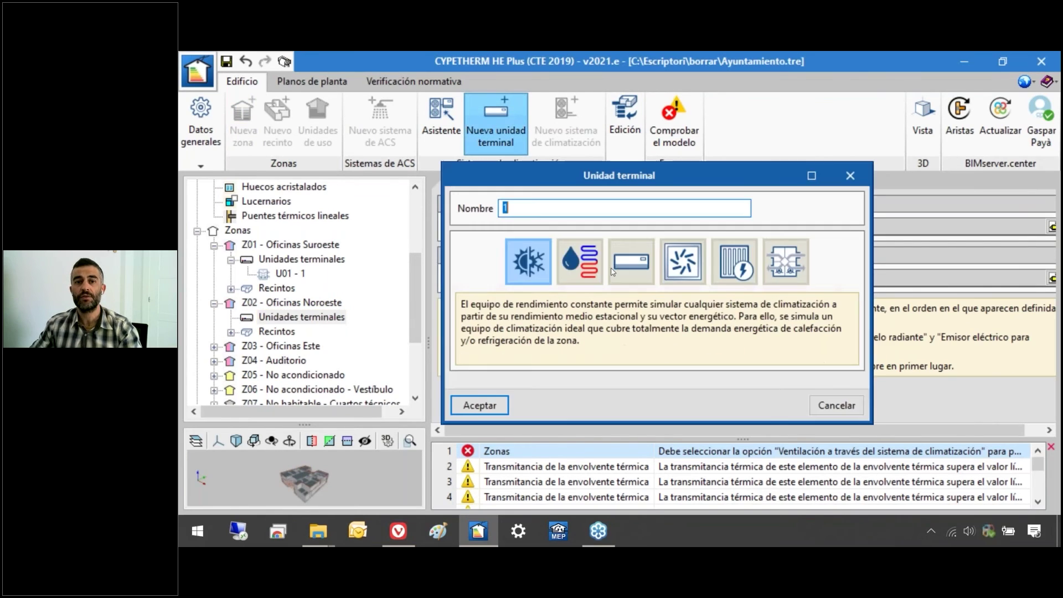
pyautogui.click(684, 265)
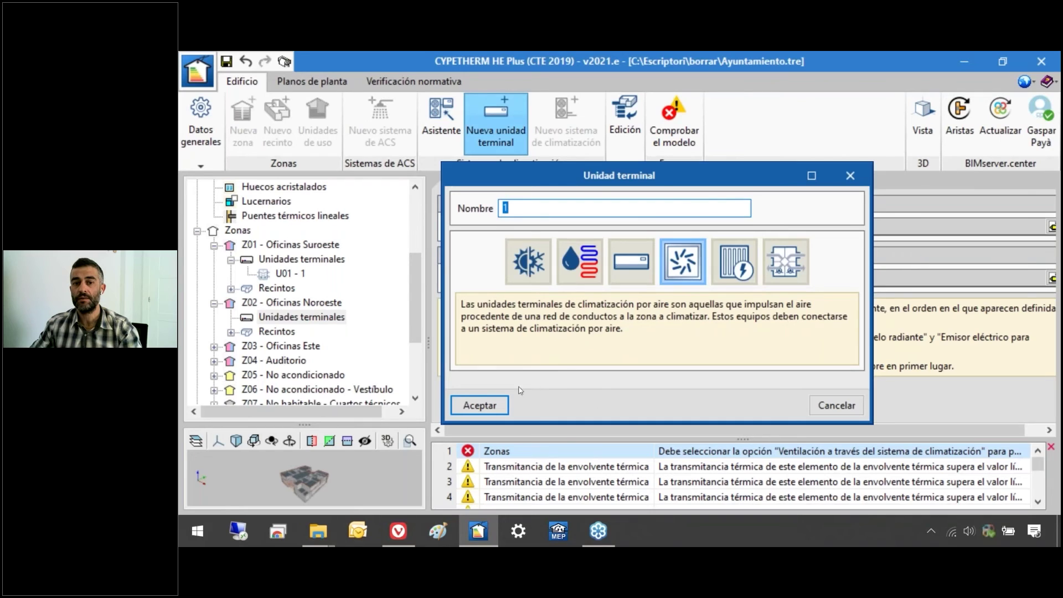
pyautogui.click(480, 406)
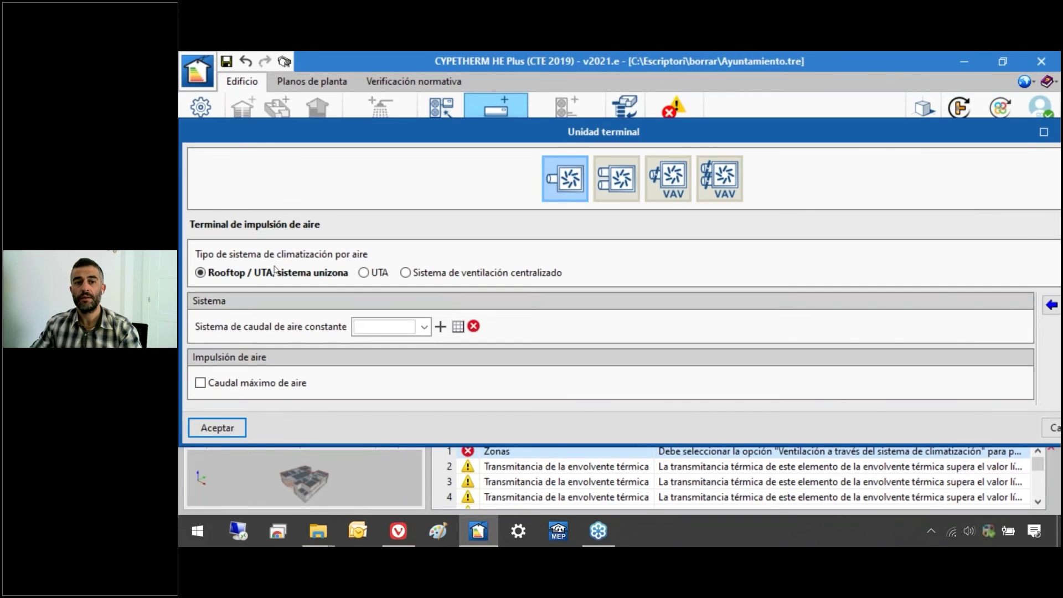
pyautogui.click(409, 273)
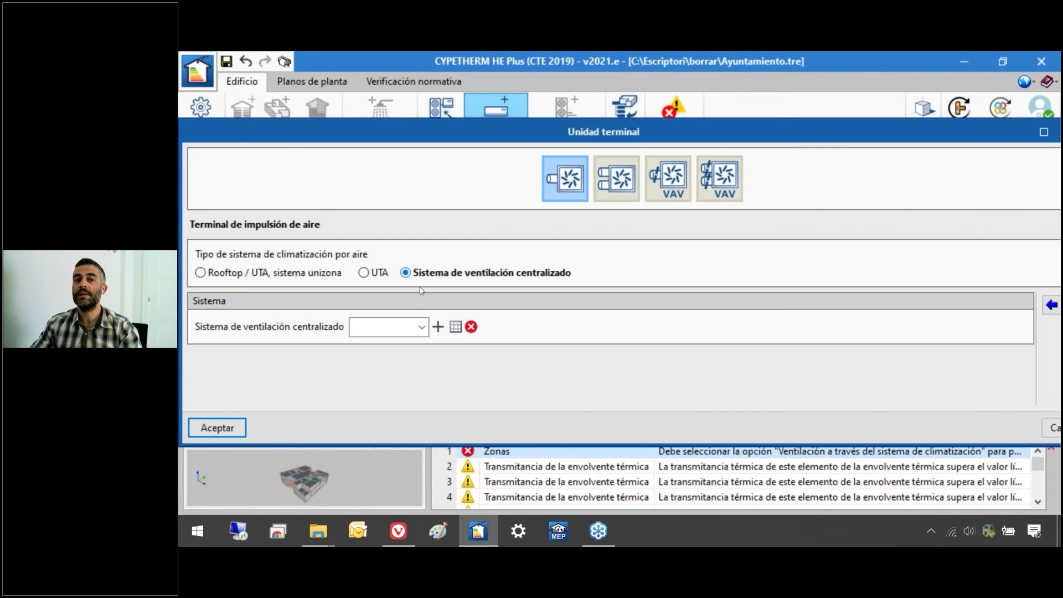
pyautogui.click(396, 328)
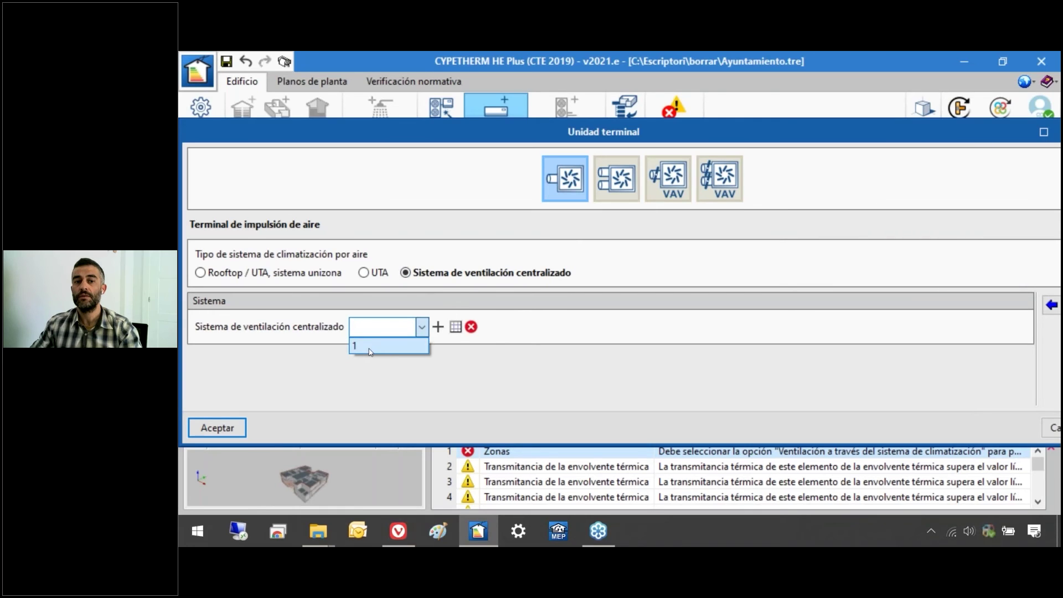
pyautogui.click(381, 344)
pyautogui.click(216, 428)
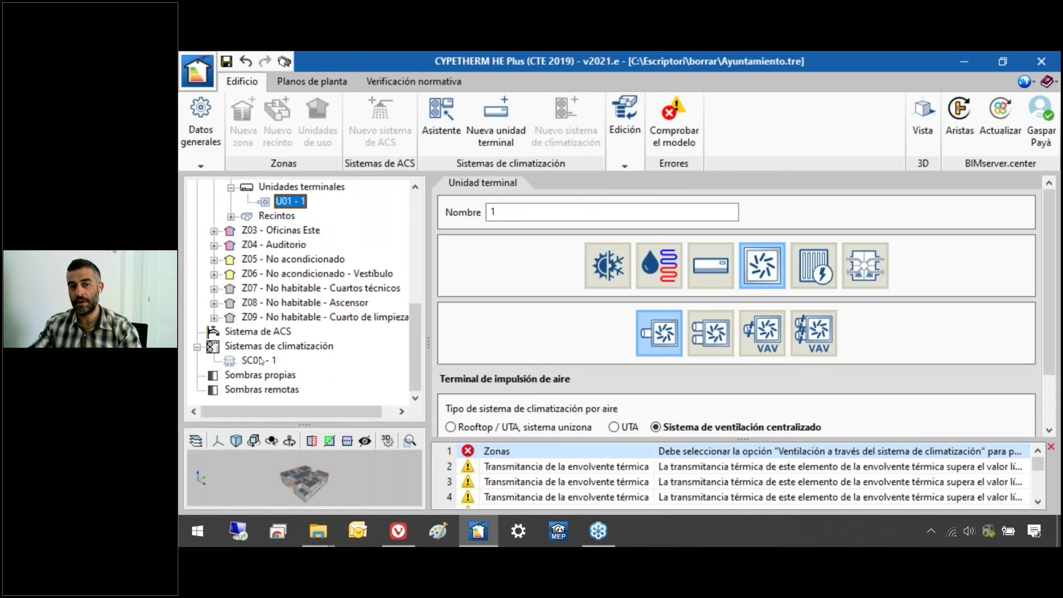
# - Rename centralized ventilation system SC01 as recuperador and check the system assigned to the terminal unit of Oficinas Noroeste
pyautogui.click(260, 361)
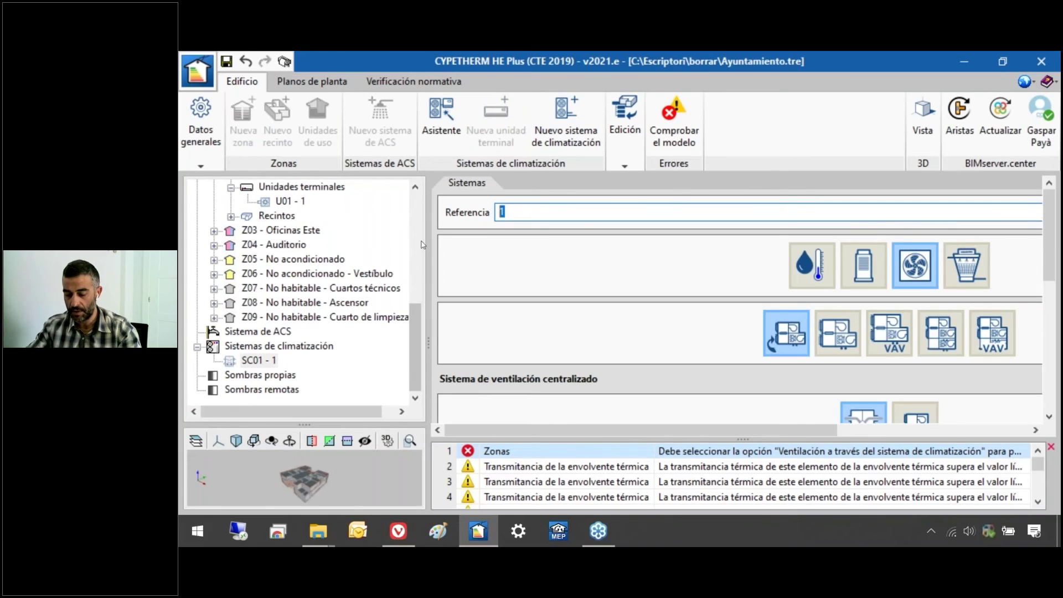
pyautogui.write('recuperador')
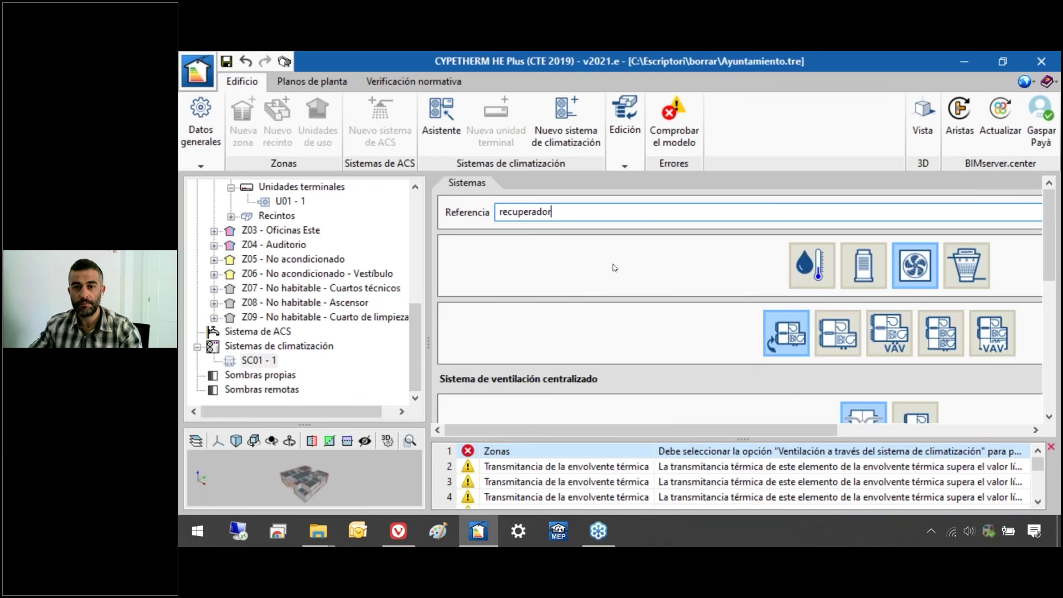
pyautogui.press('Tab')
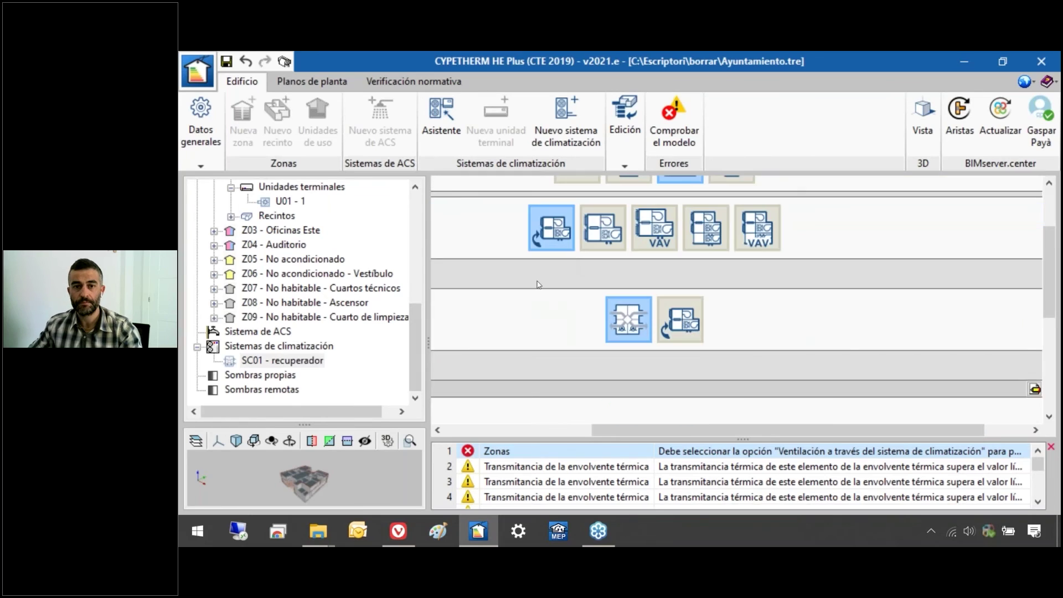
pyautogui.scroll(3, 304, 256)
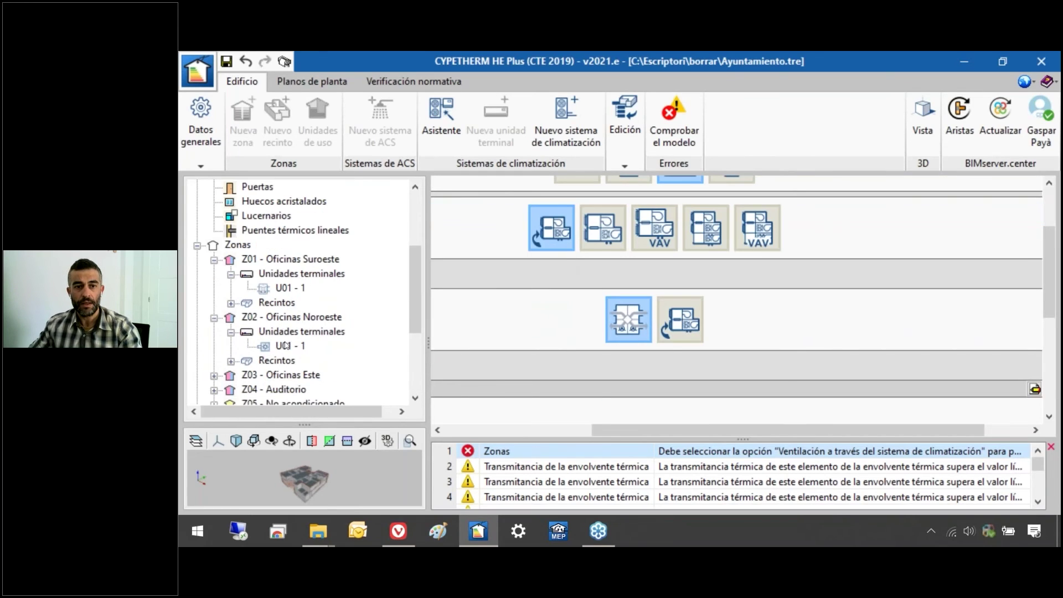
pyautogui.click(286, 289)
pyautogui.click(281, 346)
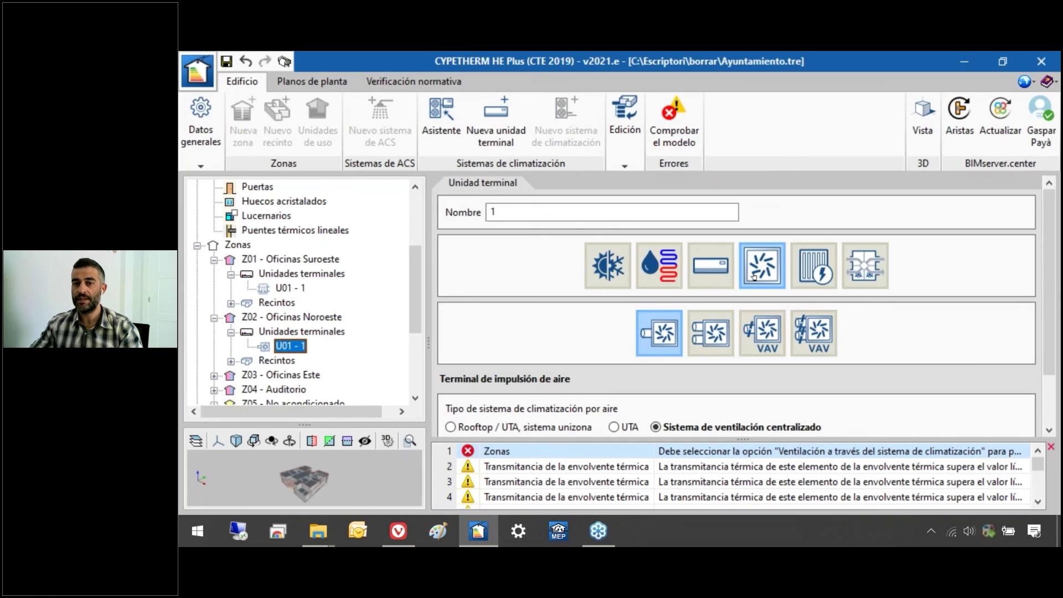
pyautogui.scroll(-2, 754, 277)
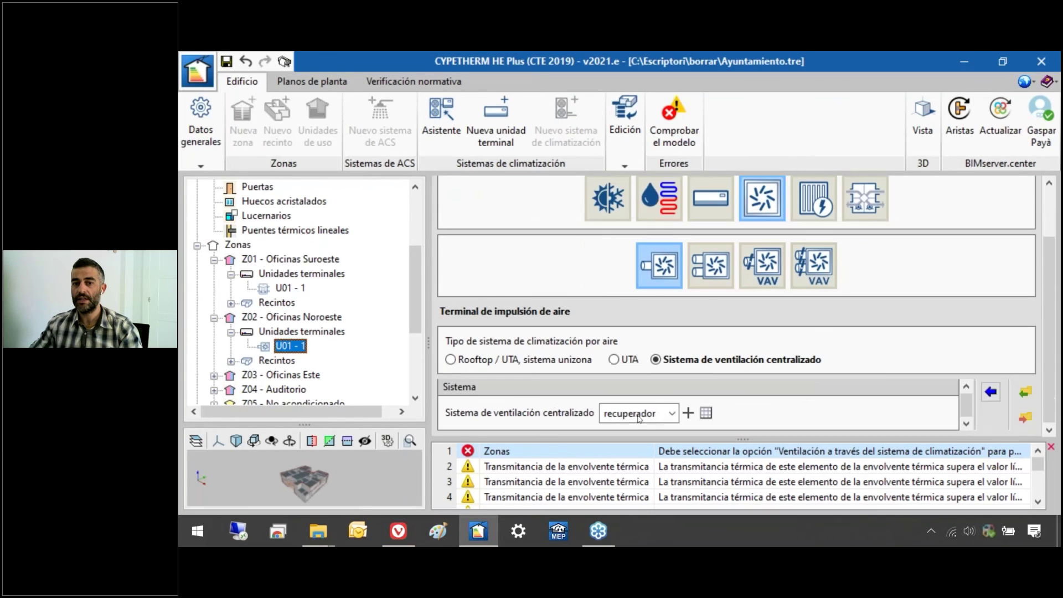
# - Add a Terminal de impulsión de aire to zone Z03 - Oficinas Este, served by the centralized ventilation system recuperador
pyautogui.click(303, 376)
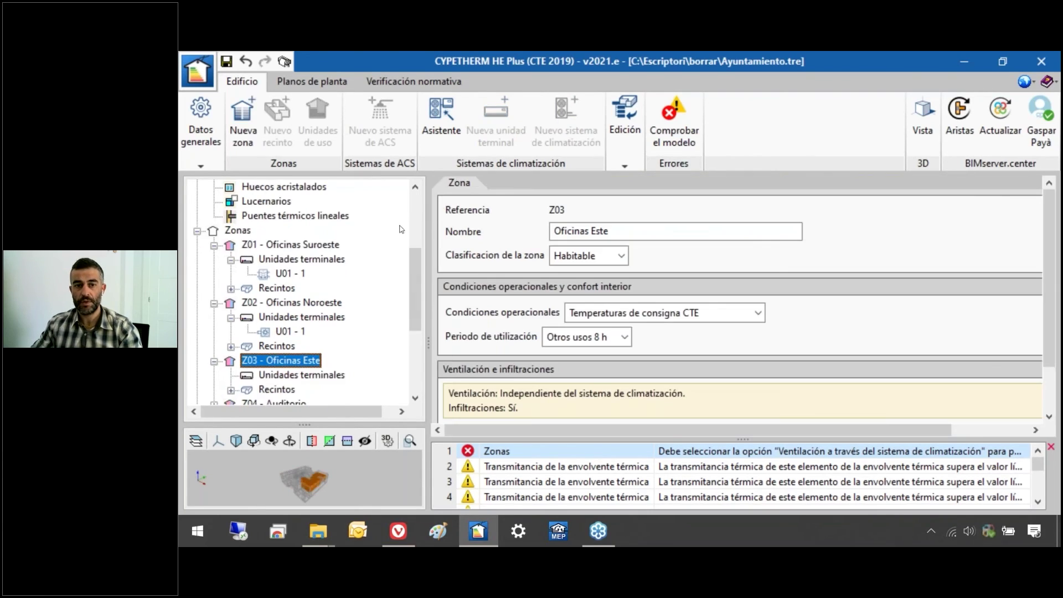
pyautogui.click(301, 375)
pyautogui.click(496, 122)
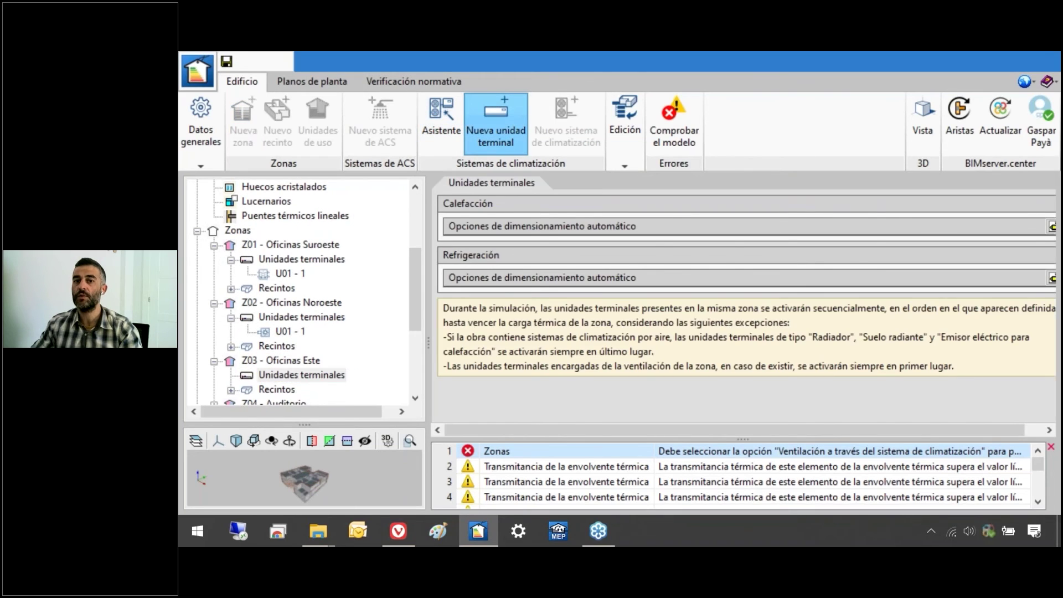
pyautogui.click(671, 247)
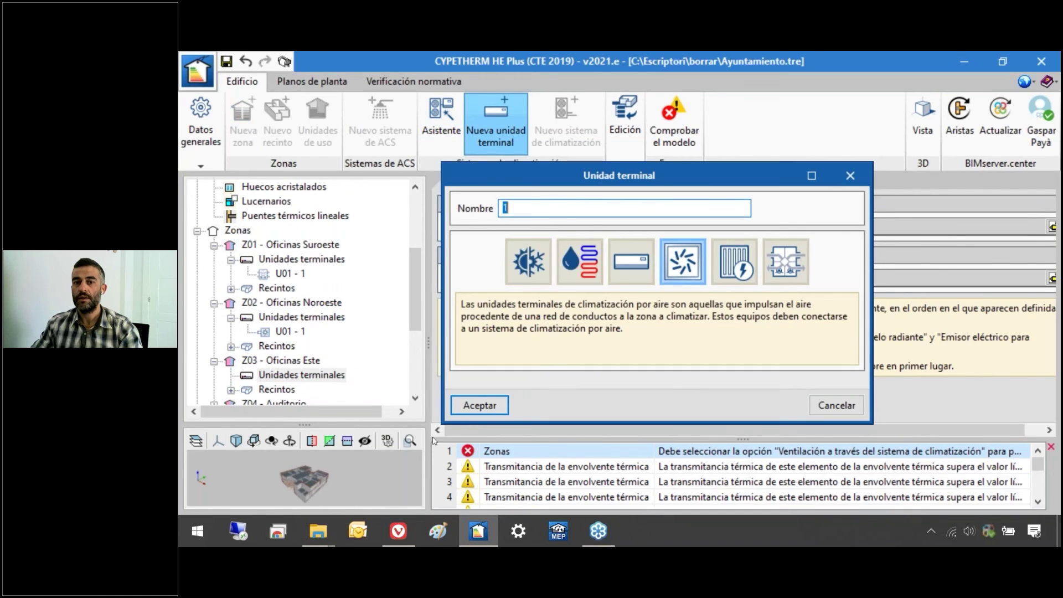
pyautogui.click(480, 406)
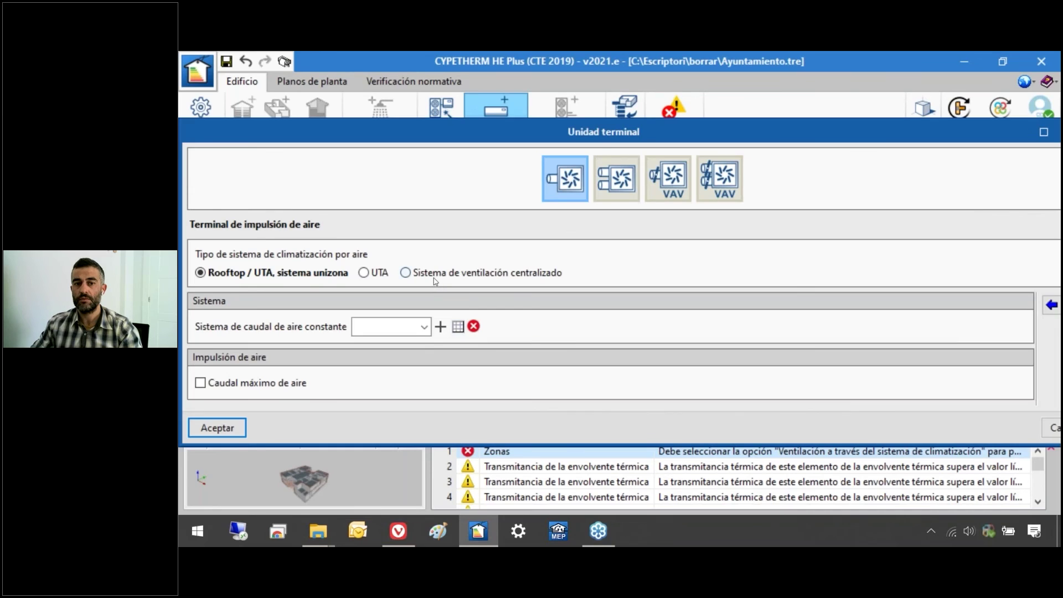
pyautogui.click(406, 272)
pyautogui.click(396, 330)
pyautogui.click(384, 351)
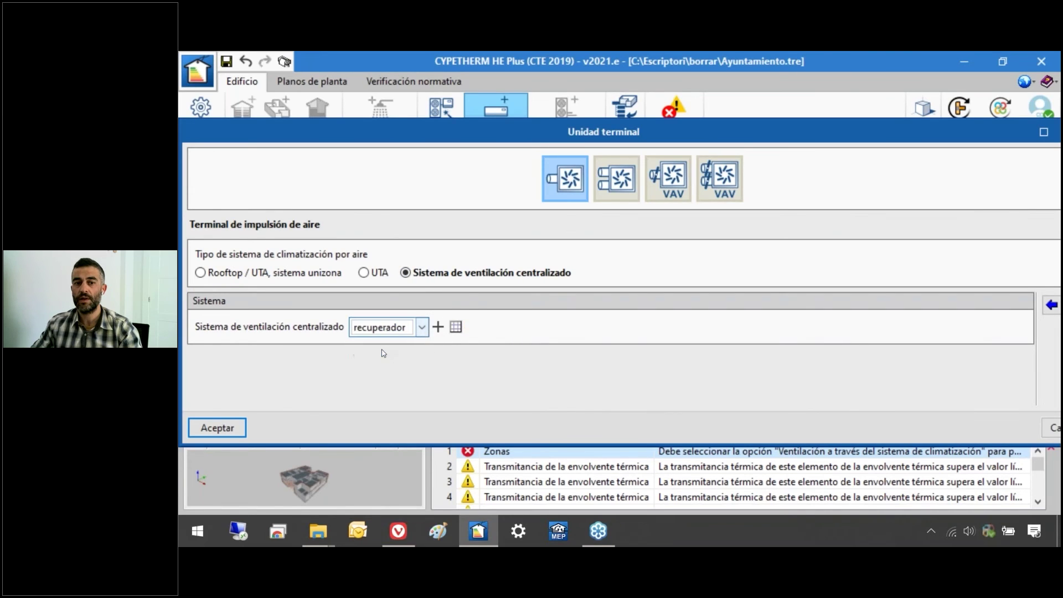
pyautogui.click(217, 428)
# - Add a Terminal de impulsión de aire to zone Z04 - Auditorio, served by the centralized ventilation system recuperador
pyautogui.doubleClick(286, 274)
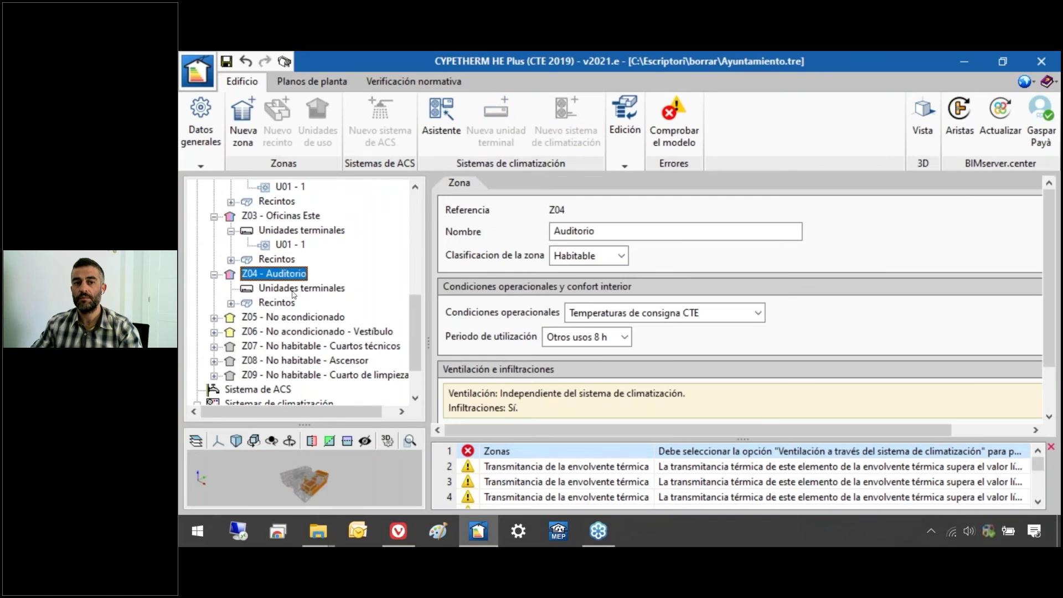
pyautogui.click(299, 288)
pyautogui.click(502, 133)
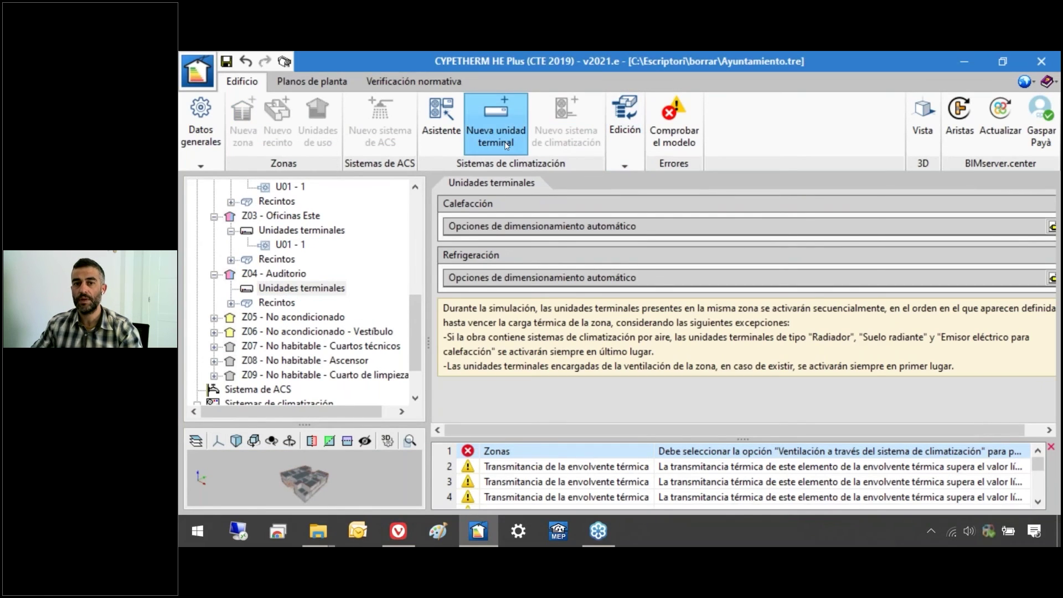
pyautogui.click(688, 257)
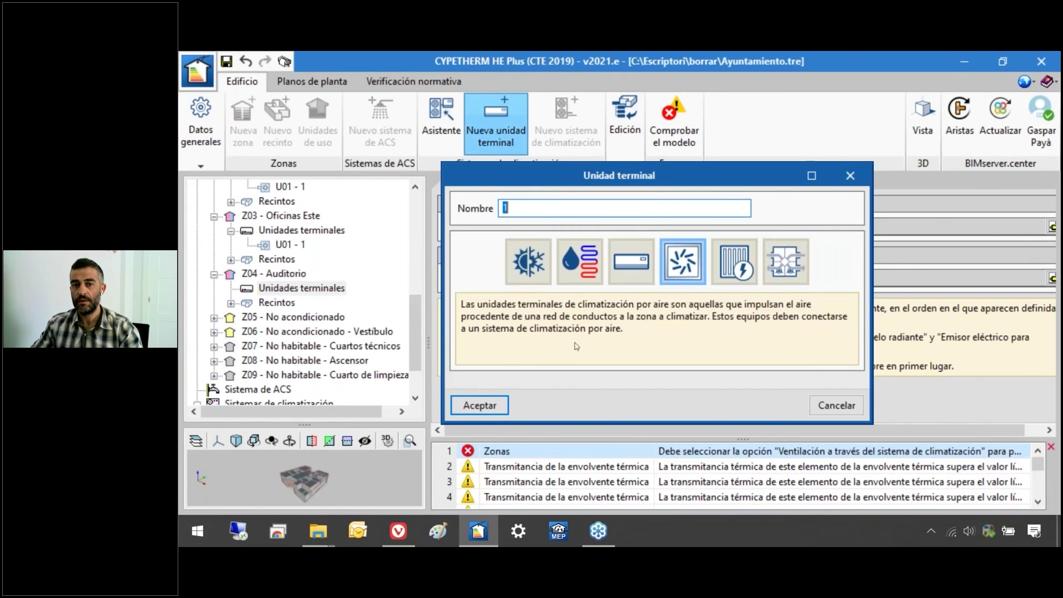
pyautogui.click(480, 406)
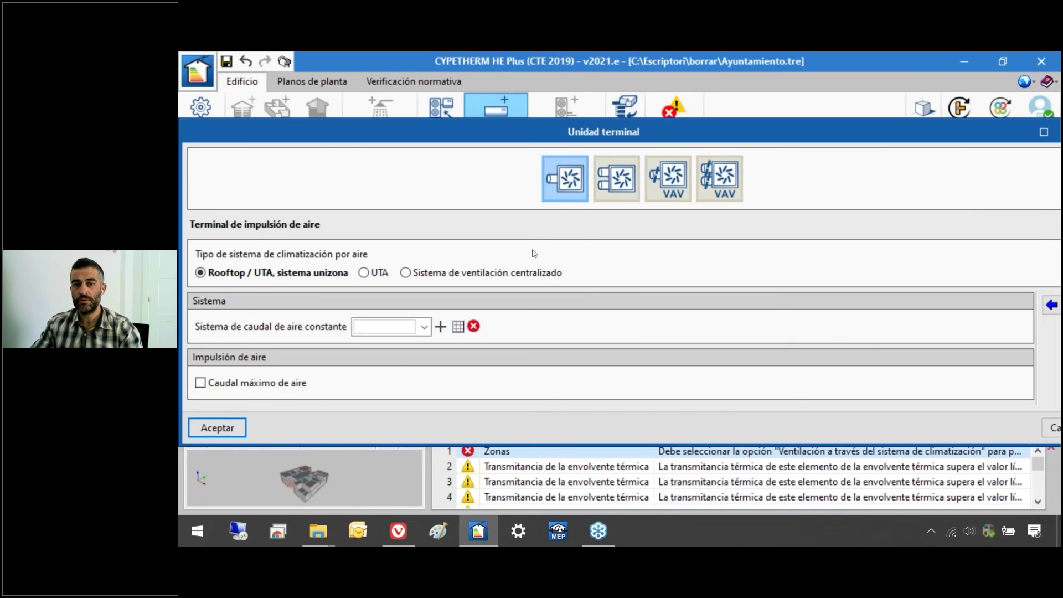
pyautogui.click(405, 273)
pyautogui.click(403, 328)
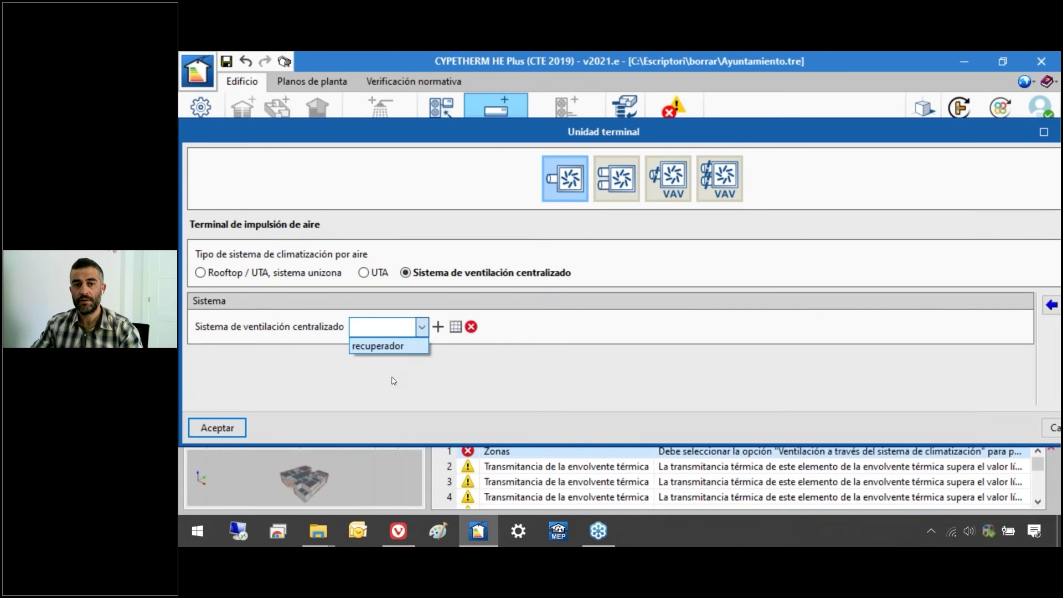
pyautogui.click(379, 345)
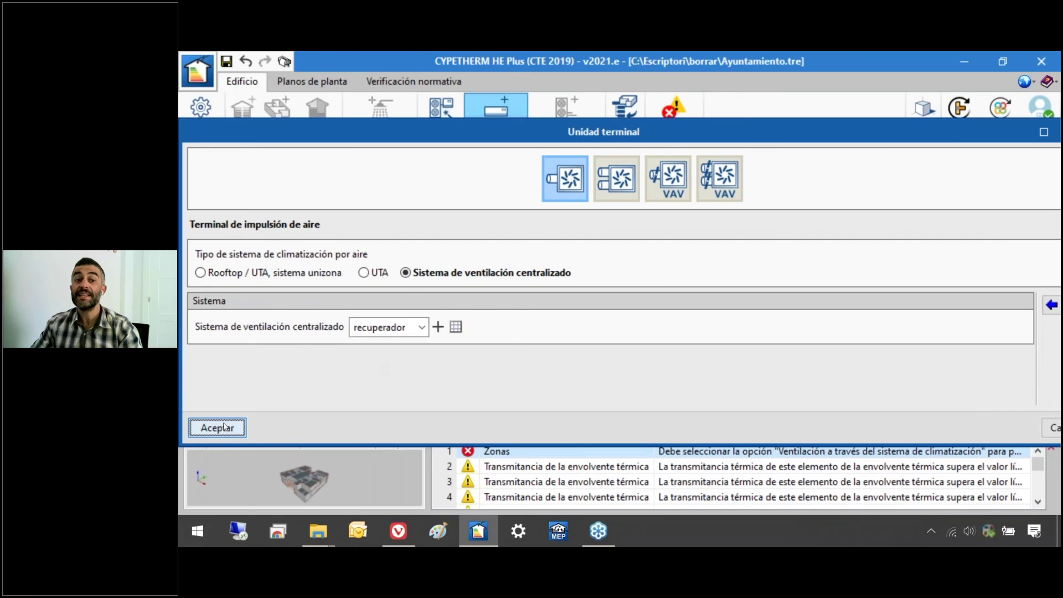
pyautogui.click(217, 428)
# - Compare the terminal unit of Oficinas Suroeste with the air supply terminal and assigned system of Oficinas Noroeste
pyautogui.scroll(2, 342, 288)
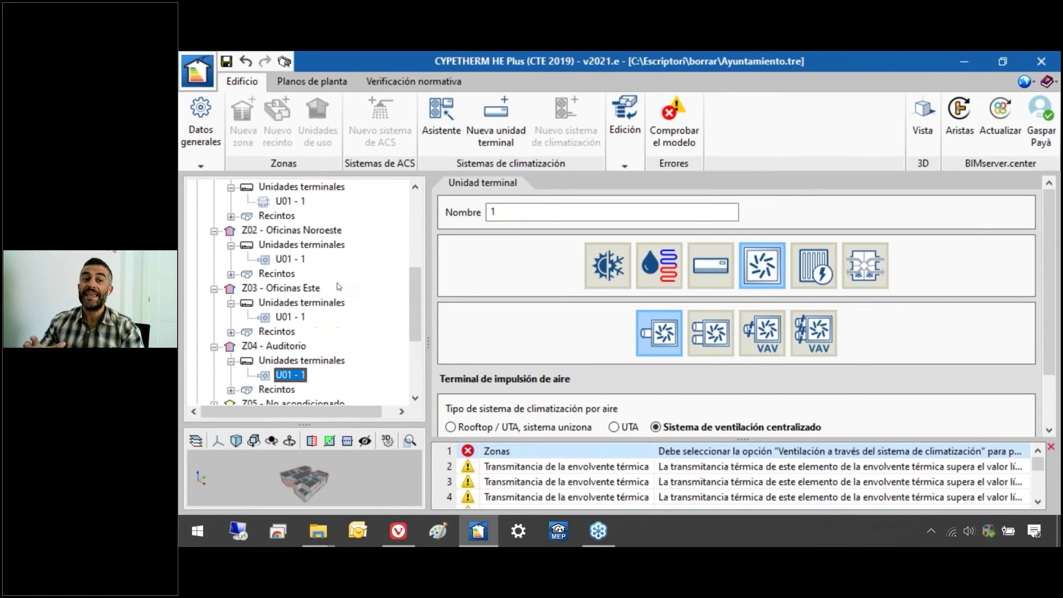
pyautogui.click(296, 203)
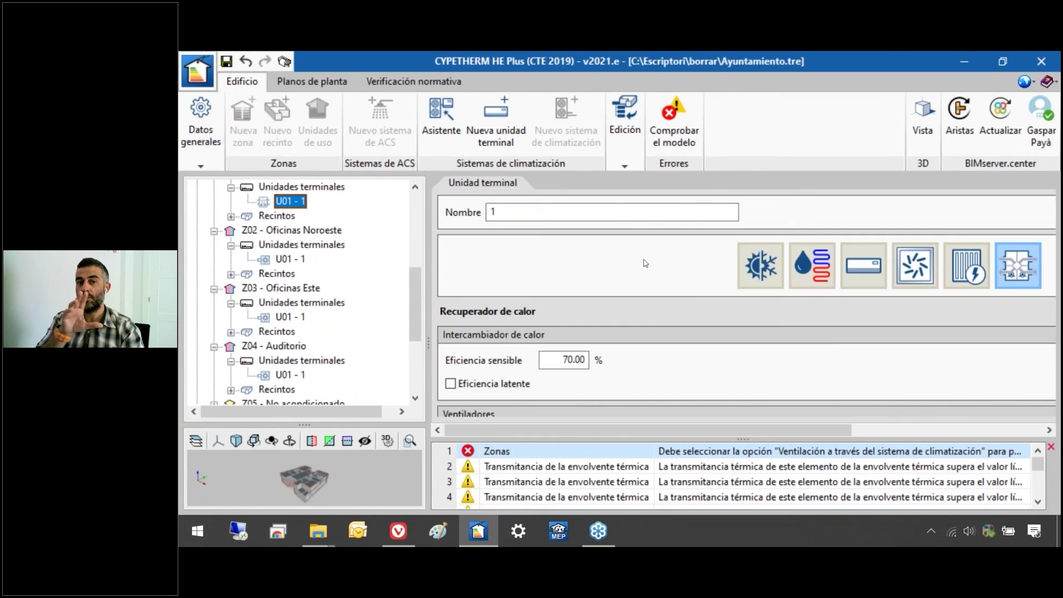
pyautogui.moveTo(851, 430); pyautogui.dragTo(901, 430)
pyautogui.click(289, 259)
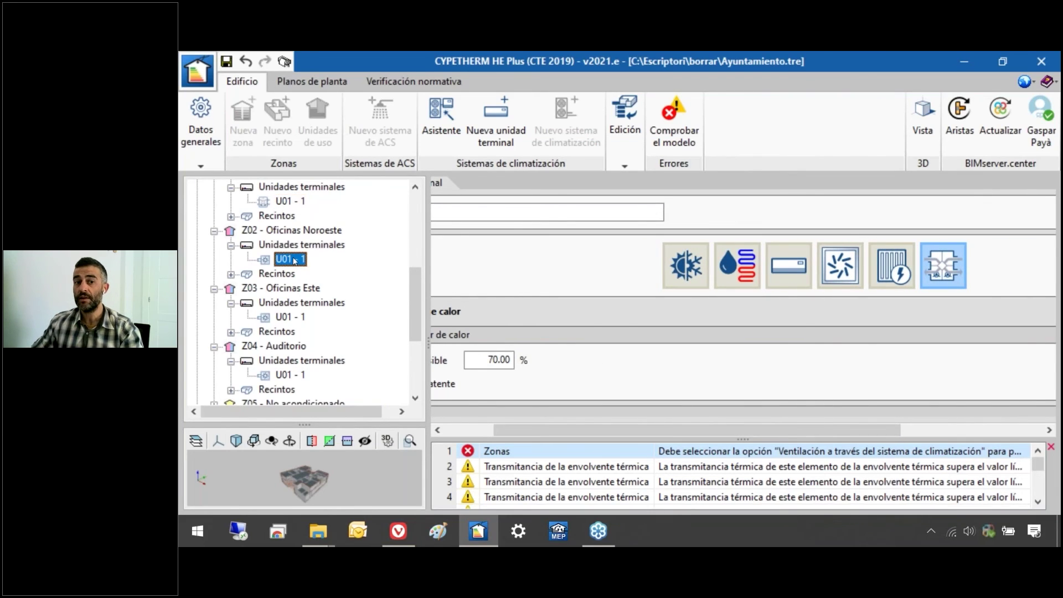
pyautogui.scroll(-2, 699, 267)
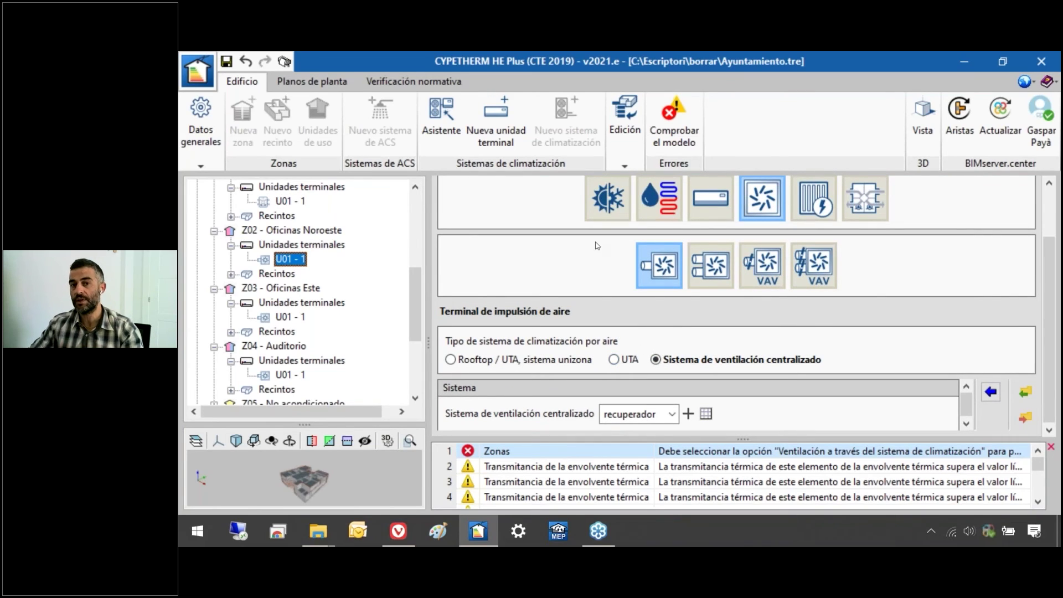
# - Start an air-based system named recuperador with the Asistente, using system type Ventilación and Recuperador de calor
pyautogui.click(459, 138)
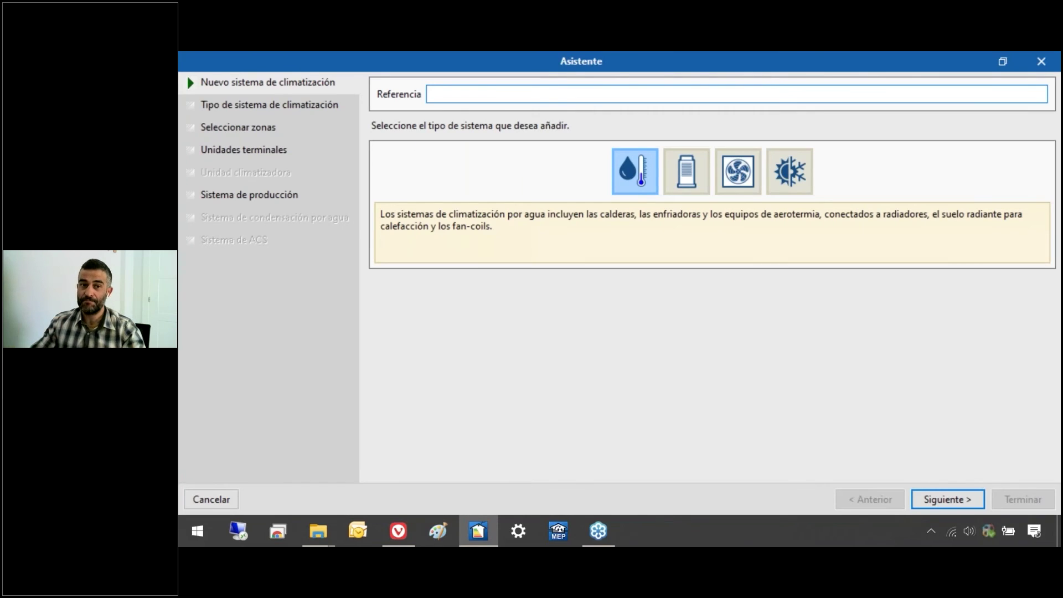
pyautogui.write('recu')
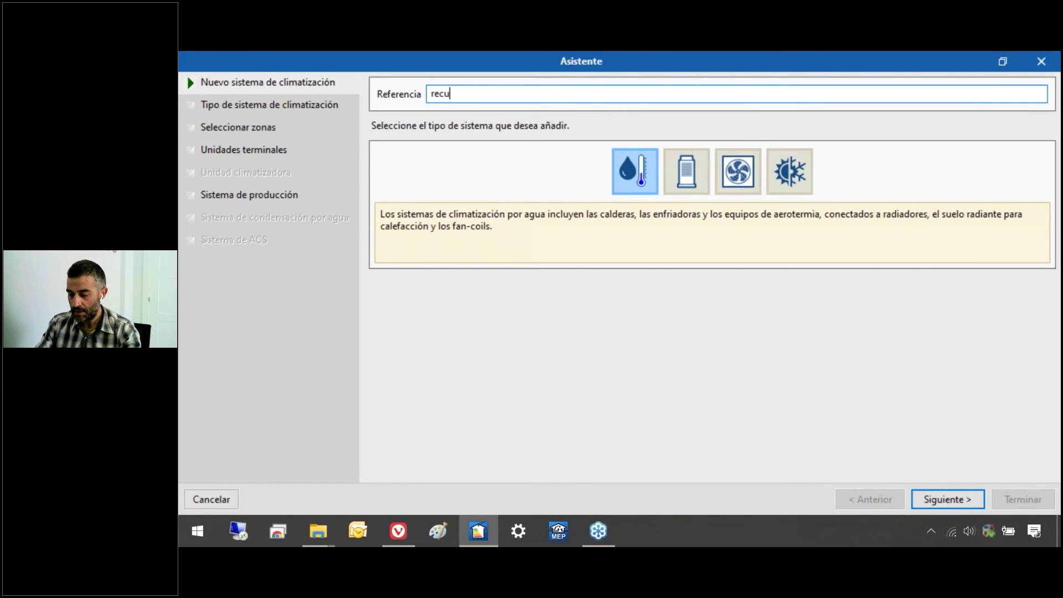
pyautogui.write('perador')
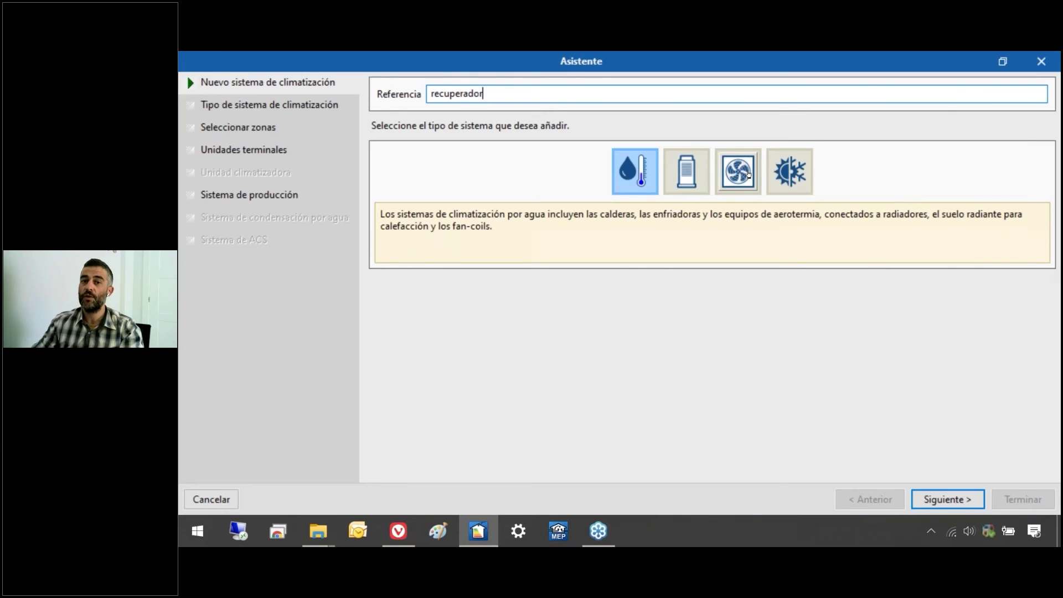
pyautogui.click(745, 173)
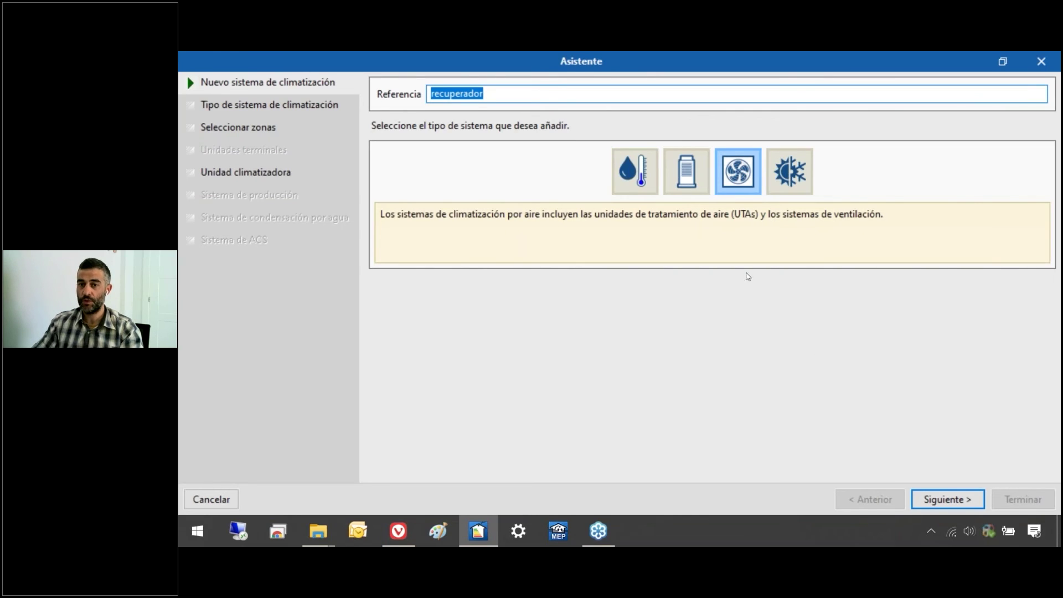
pyautogui.click(941, 499)
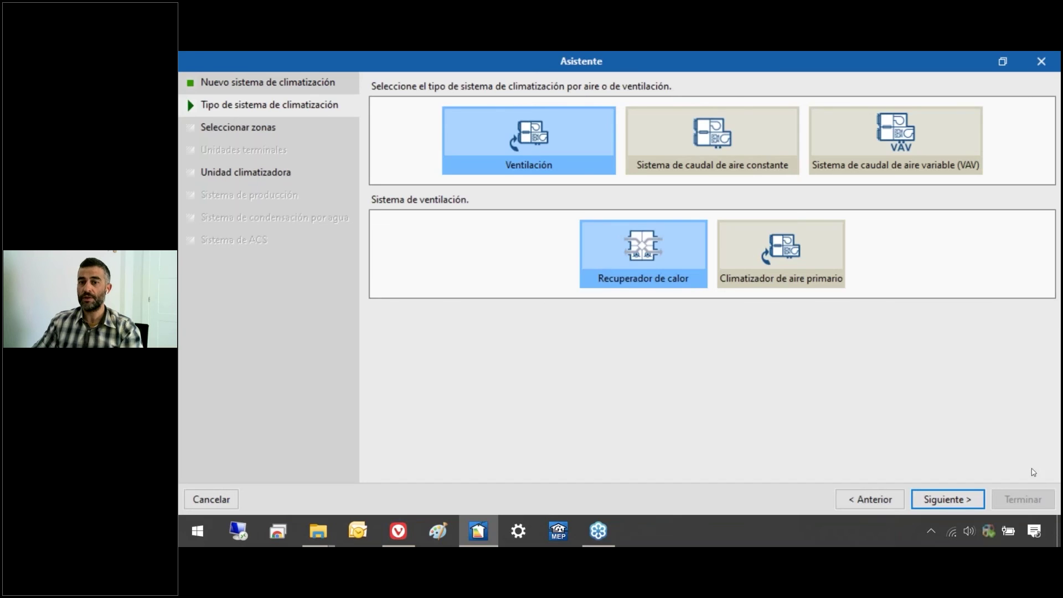
pyautogui.click(948, 499)
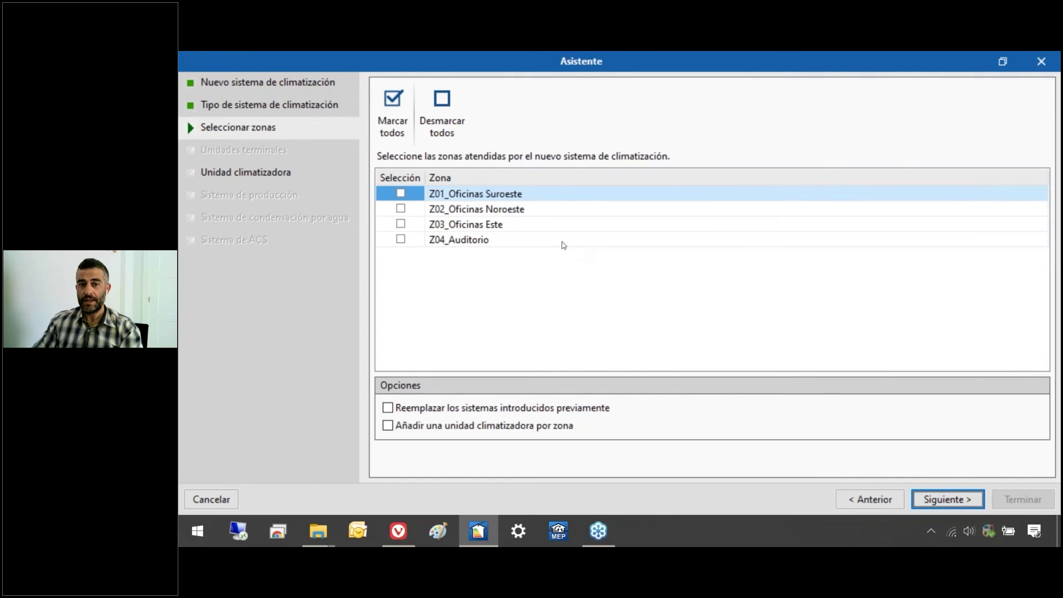
# - Assign zones Z01 to Z04 to the new system, replace the previously entered systems, and finish with 70% sensible efficiency
pyautogui.keyDown('shift'); pyautogui.click(554, 241); pyautogui.keyUp('shift')
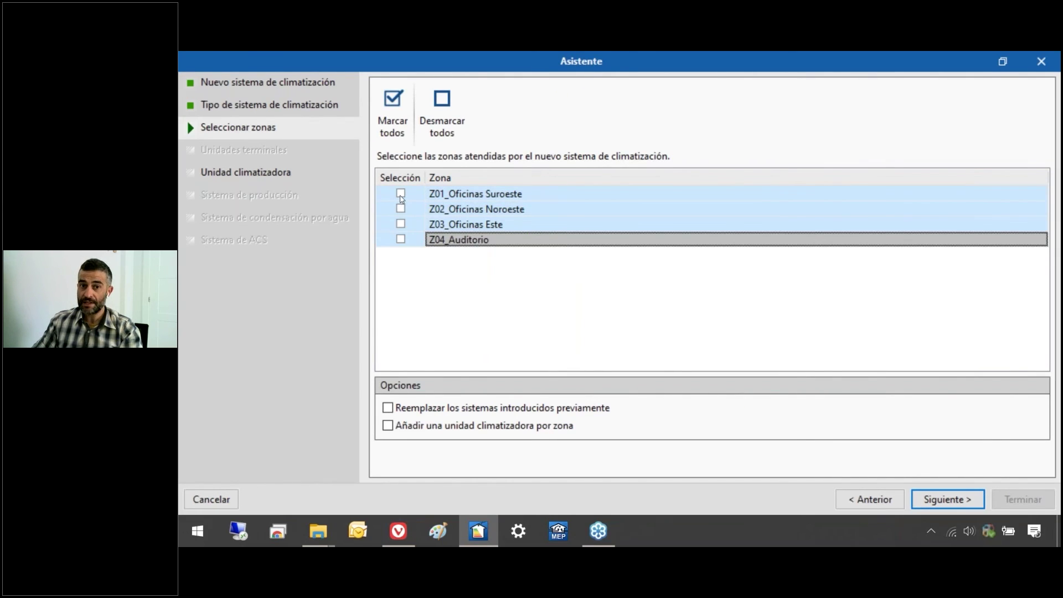
pyautogui.click(400, 194)
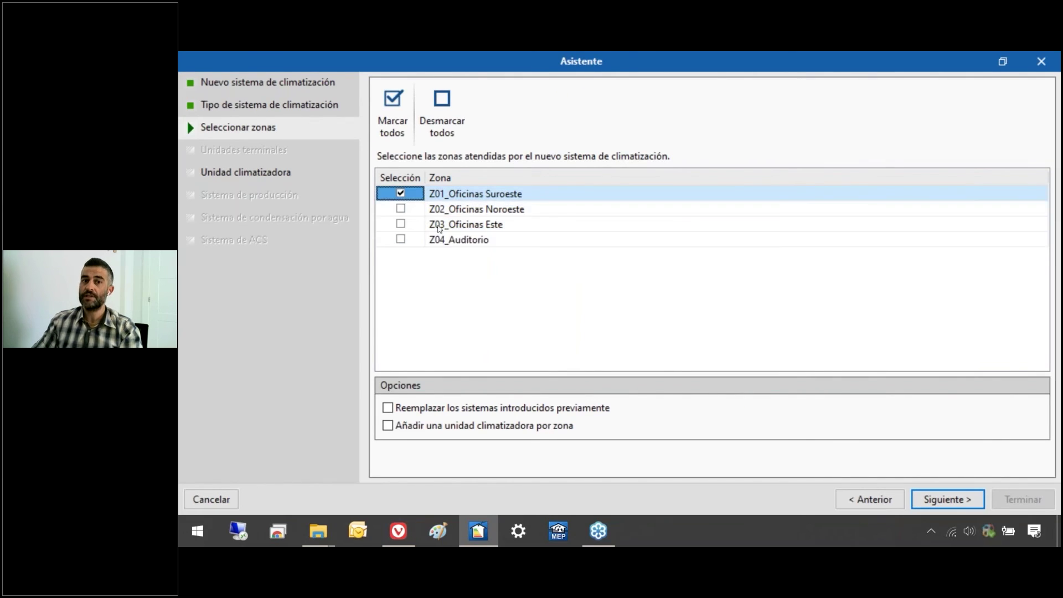
pyautogui.click(401, 210)
pyautogui.click(402, 225)
pyautogui.click(405, 239)
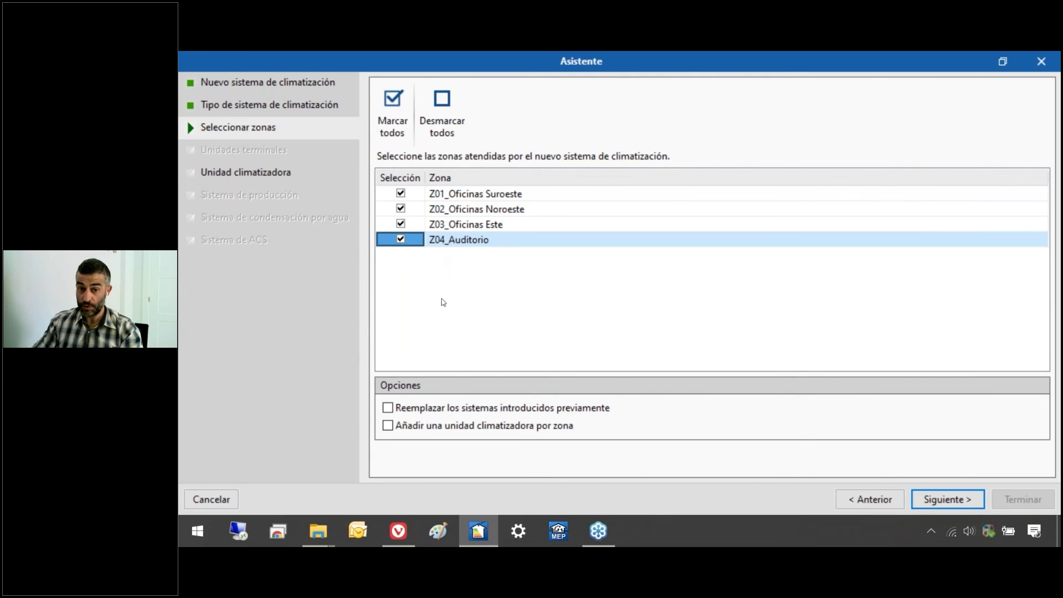
pyautogui.click(404, 410)
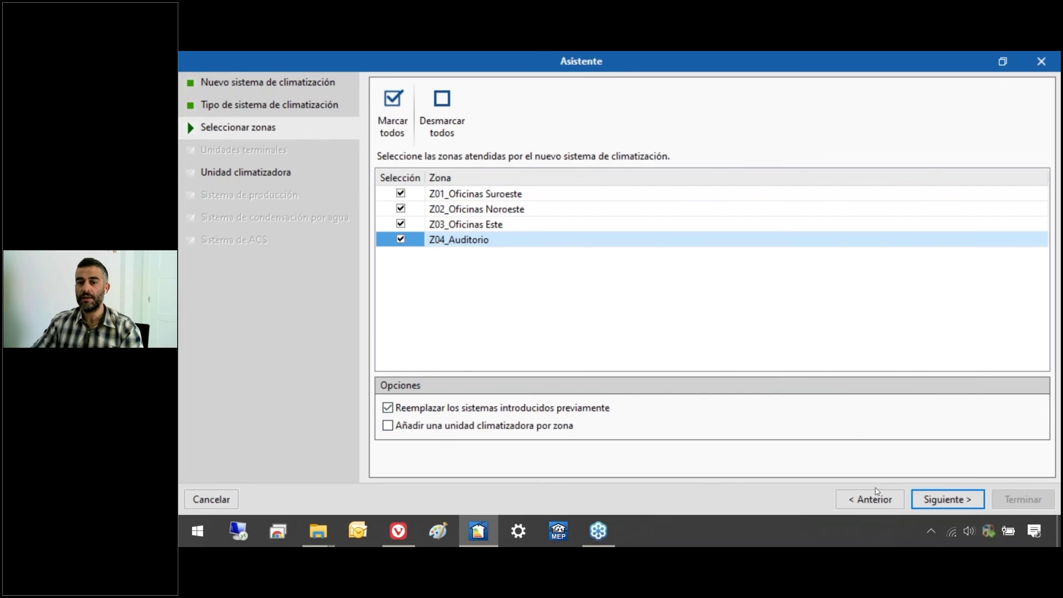
pyautogui.click(923, 497)
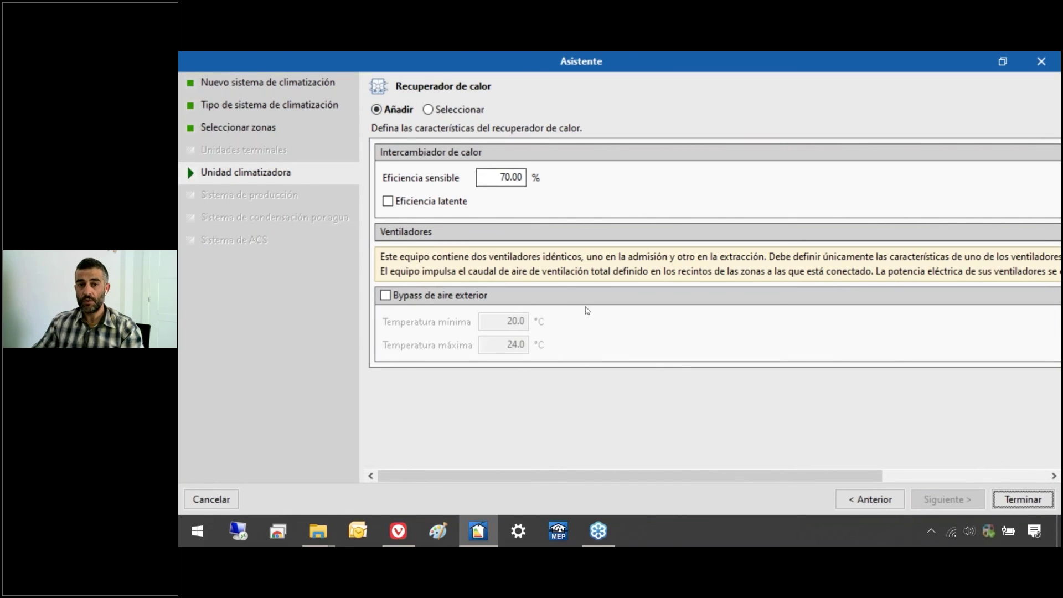
pyautogui.click(1022, 500)
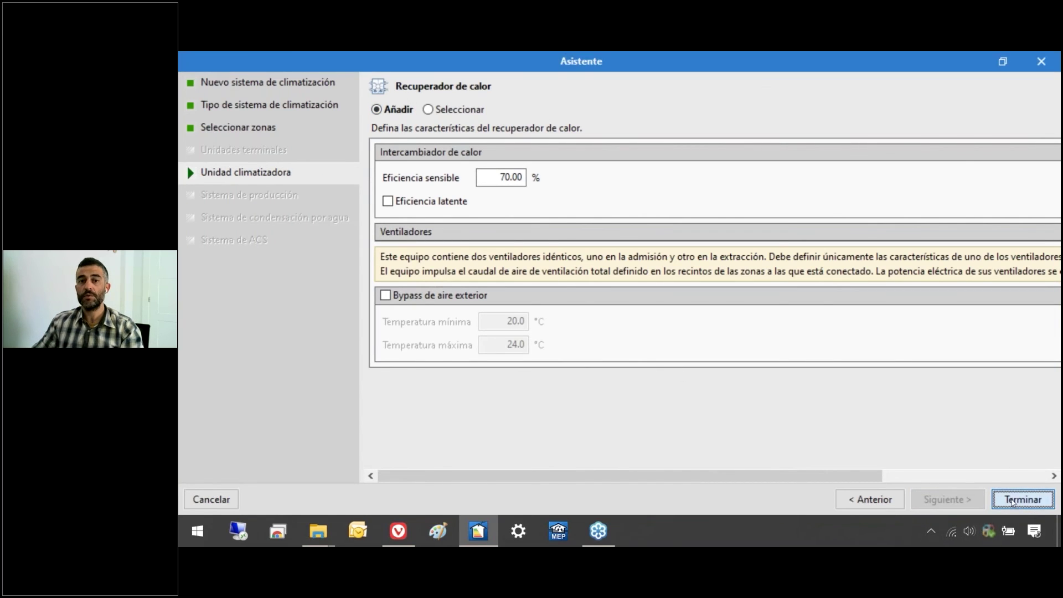
# - Review the terminal units in zones Z01 to Z04 and the centralized ventilation system assigned to the Auditorio unit
pyautogui.scroll(-3, 352, 345)
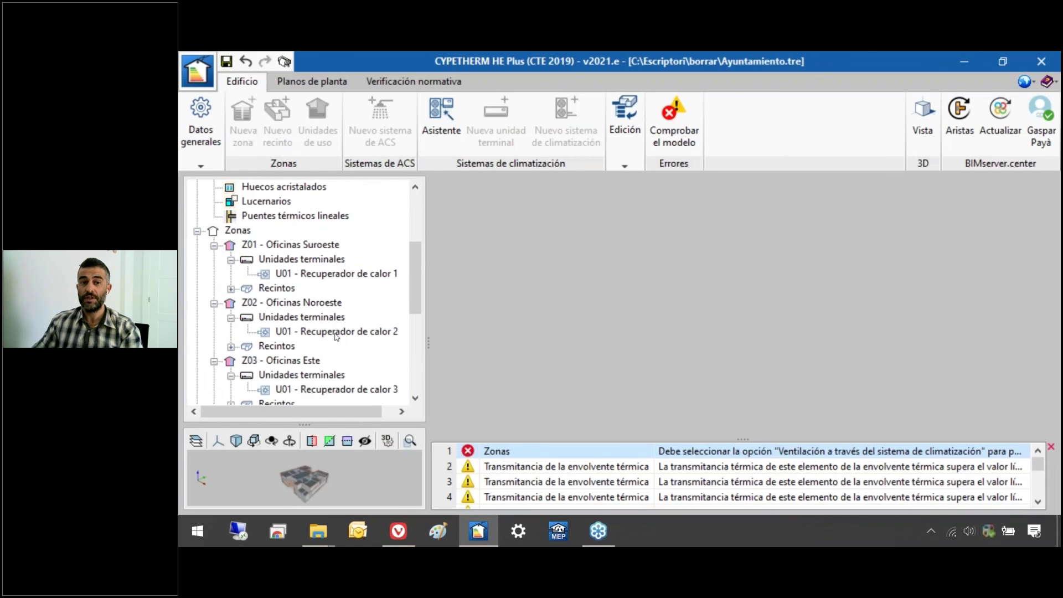
pyautogui.scroll(-2, 332, 274)
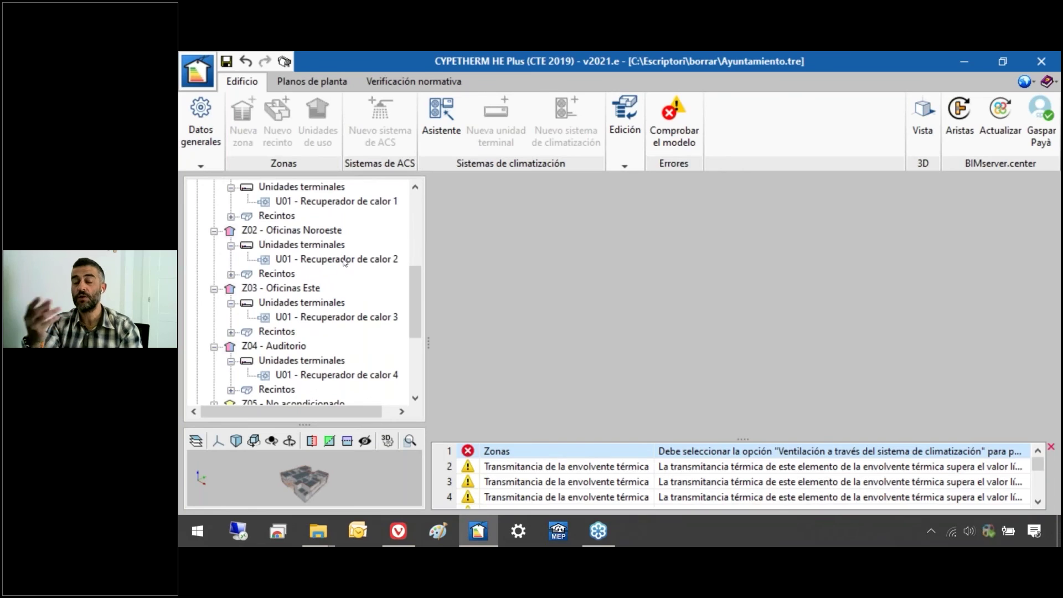
pyautogui.click(334, 203)
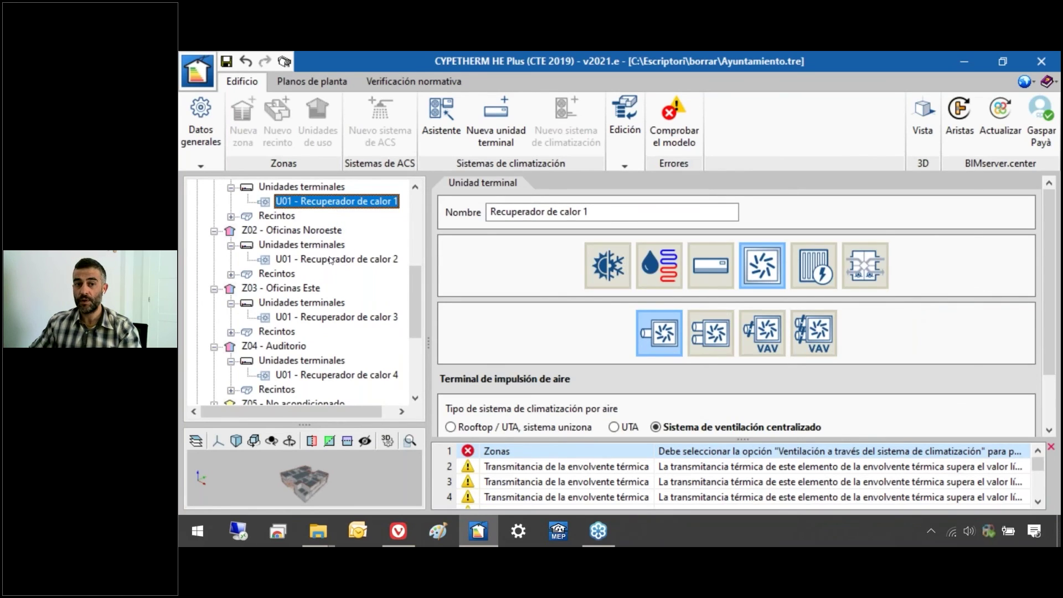
pyautogui.click(332, 260)
pyautogui.click(310, 320)
pyautogui.click(323, 375)
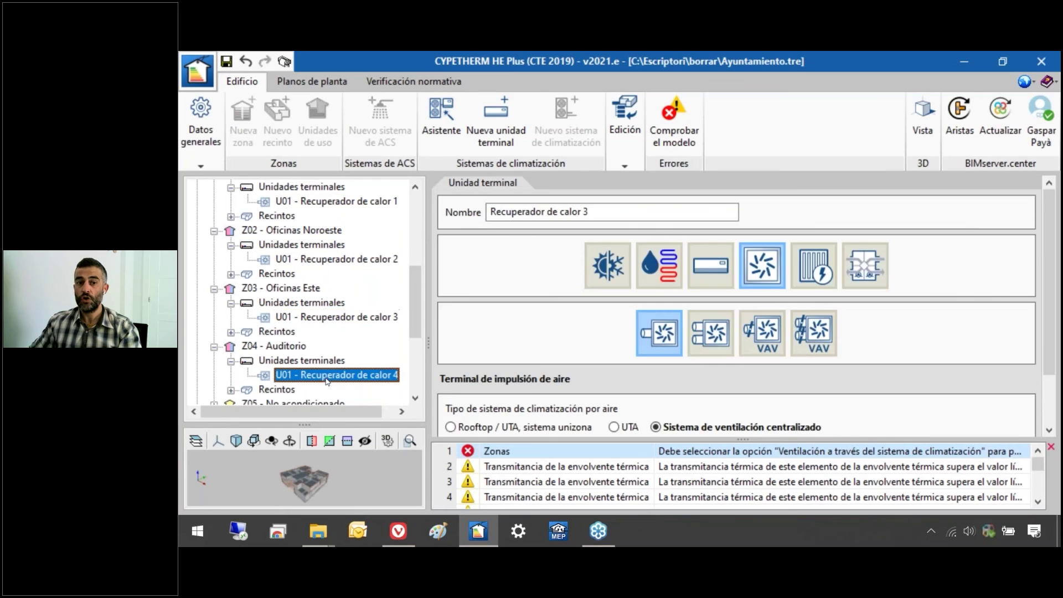
pyautogui.scroll(-2, 629, 328)
pyautogui.scroll(-1, 628, 329)
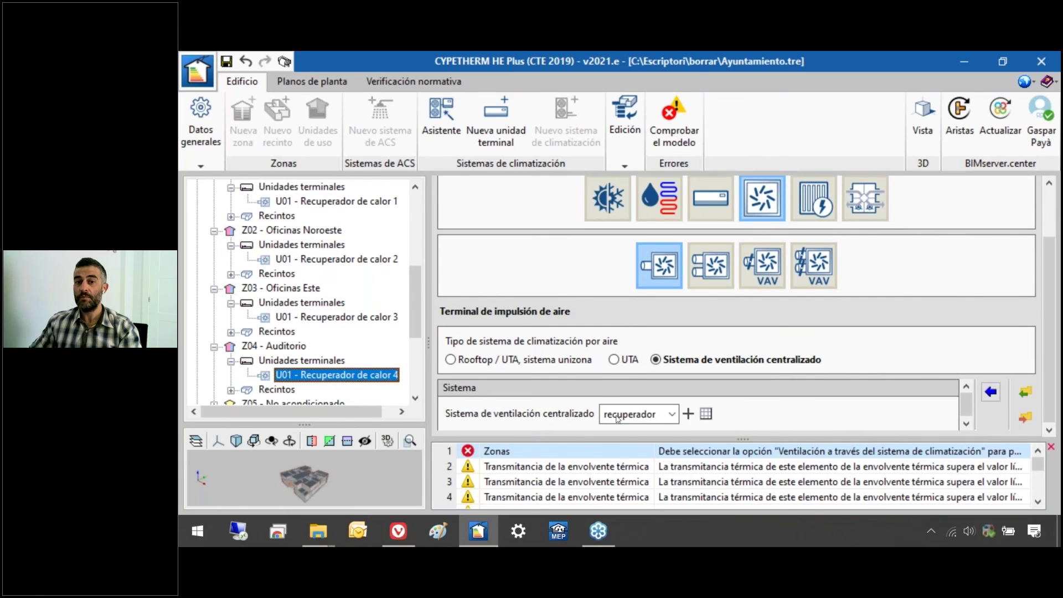
# - Inspect climate system SC02 - recuperador and check the model for errors
pyautogui.scroll(-4, 396, 339)
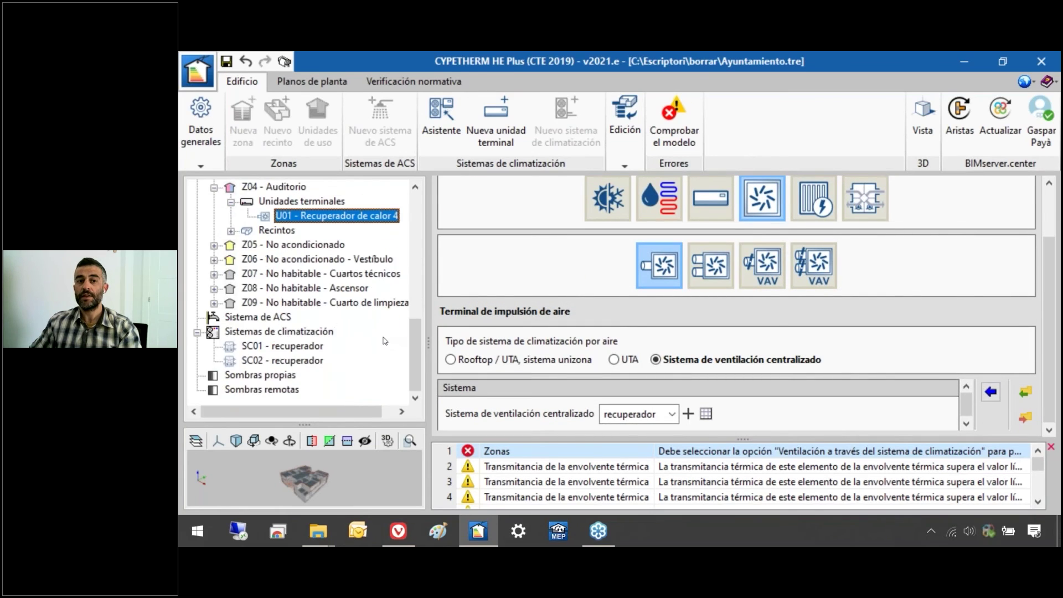
pyautogui.click(296, 363)
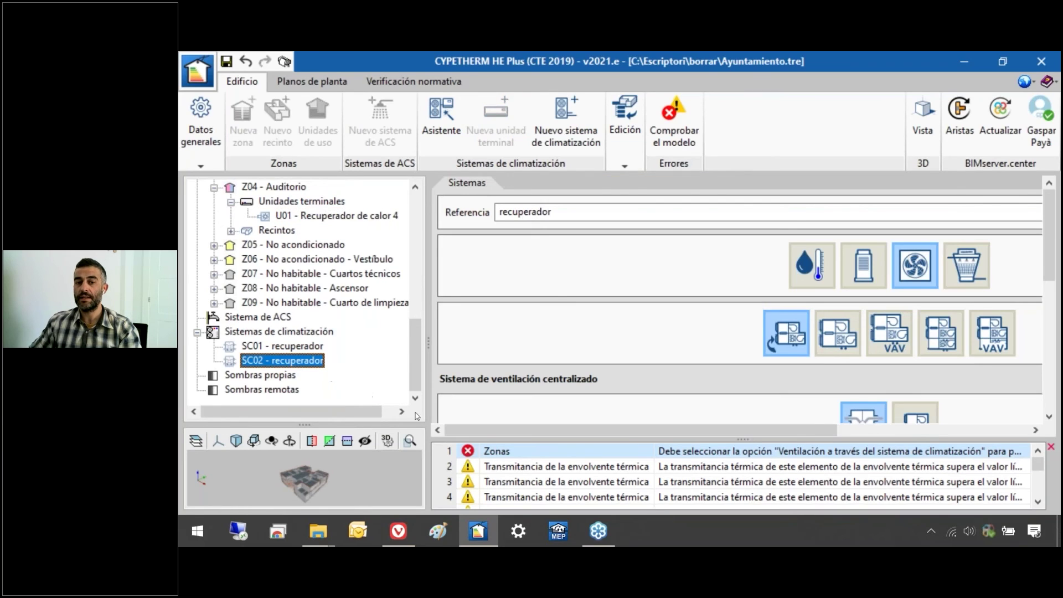
pyautogui.click(689, 131)
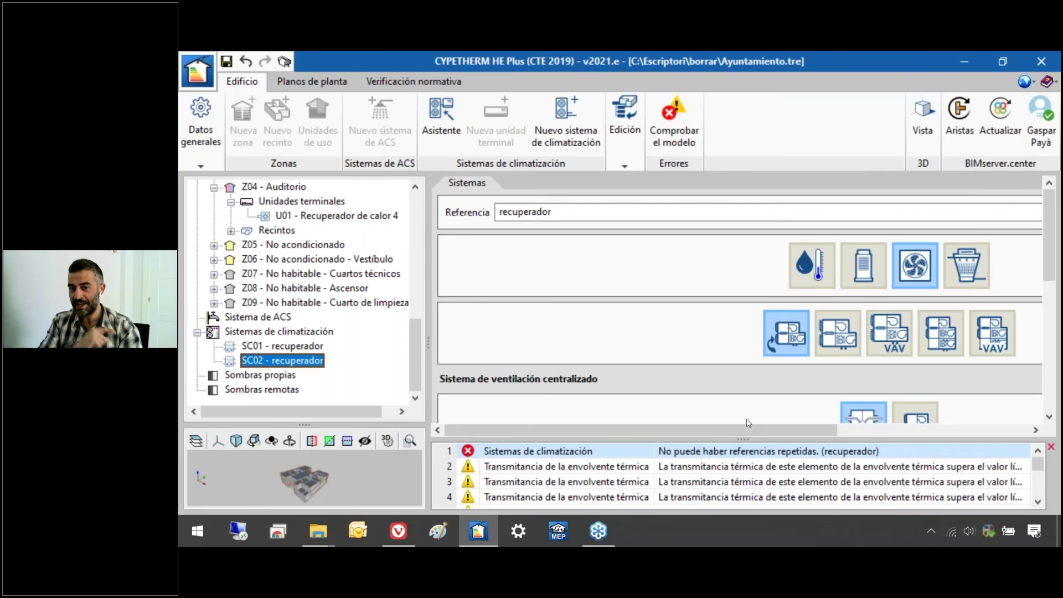
# - Delete the climate system SC01 - recuperador that shares its reference with SC02, confirming the removal
pyautogui.click(723, 456)
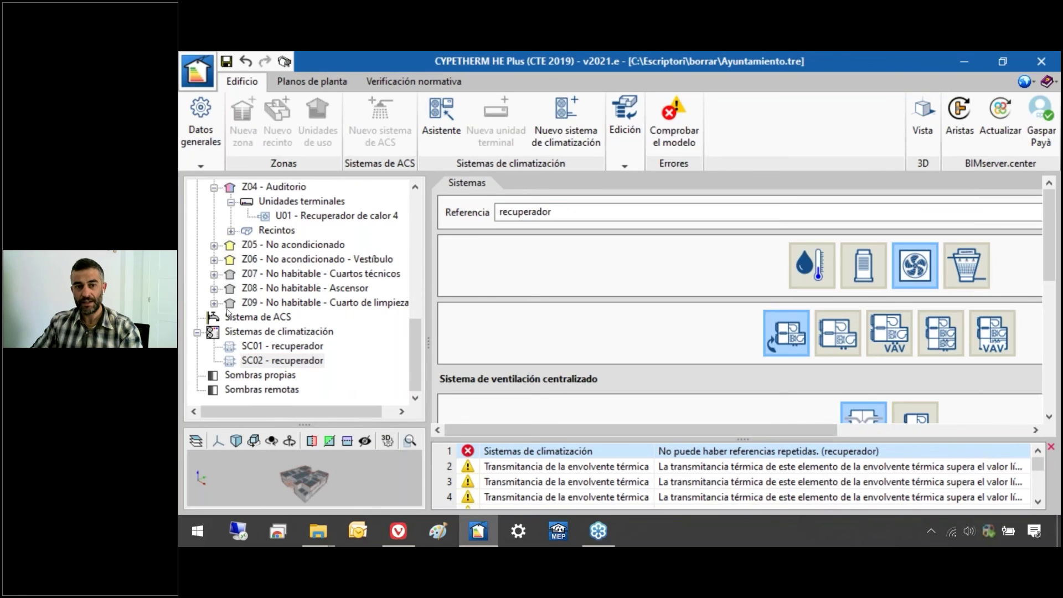
pyautogui.click(265, 347)
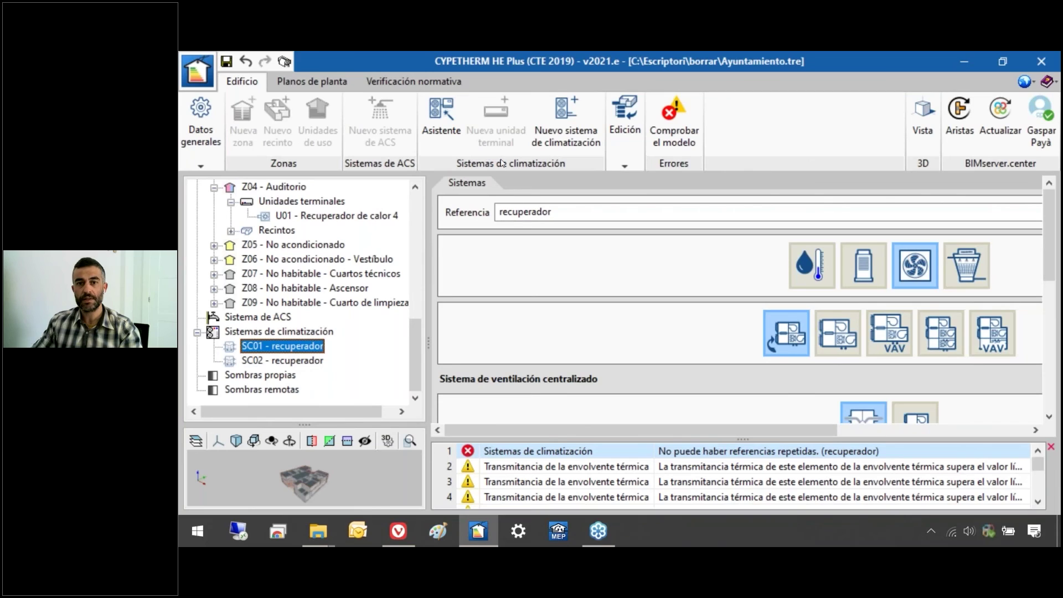
pyautogui.click(619, 136)
pyautogui.click(665, 200)
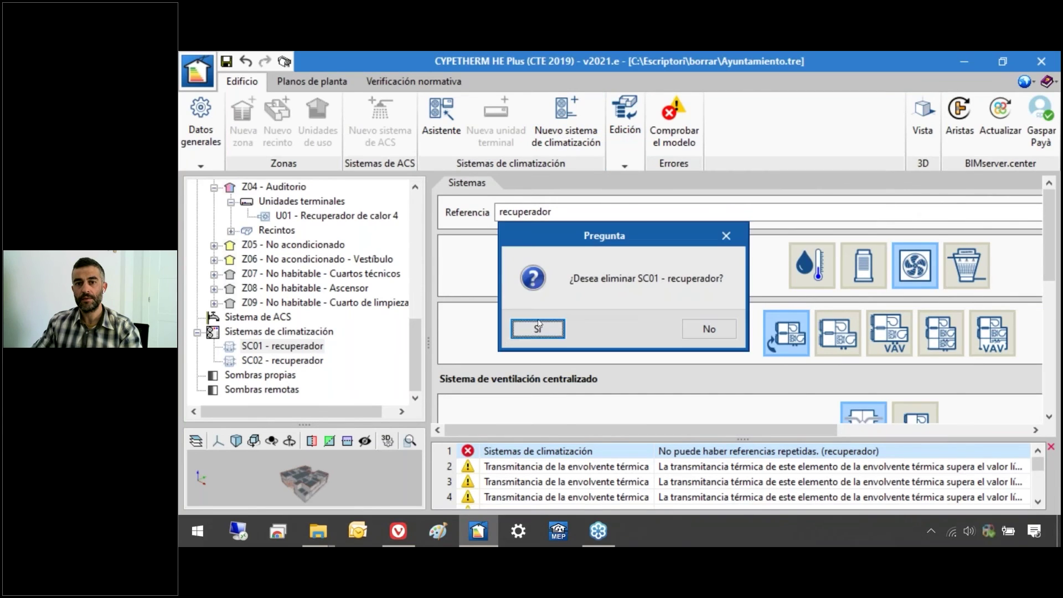
pyautogui.click(529, 327)
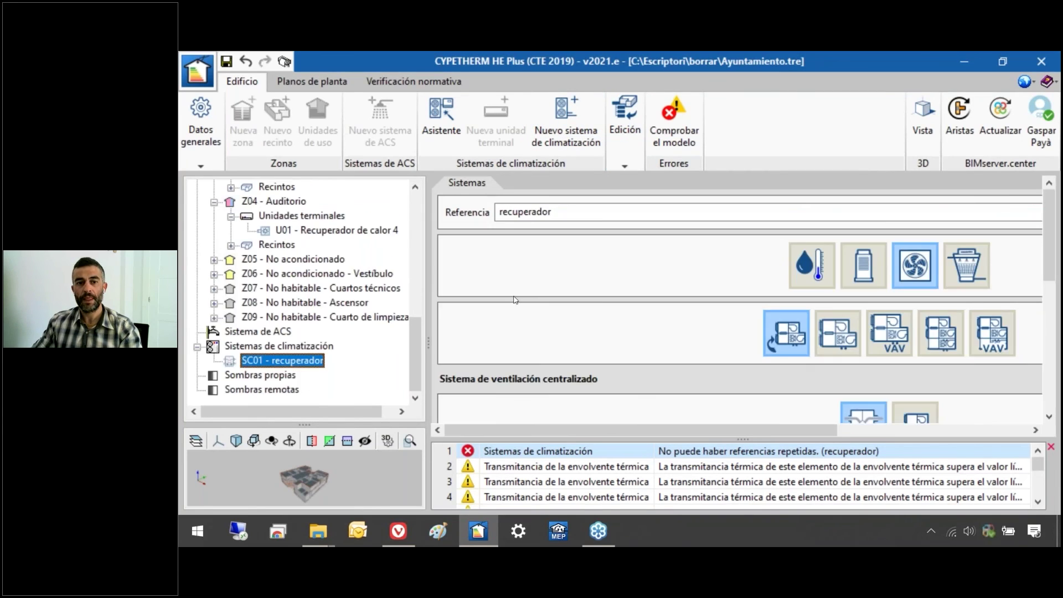
# - Review the remaining recuperador system and the terminal unit in zone Z01 - Oficinas Suroeste, and shrink the error list
pyautogui.scroll(-3, 609, 266)
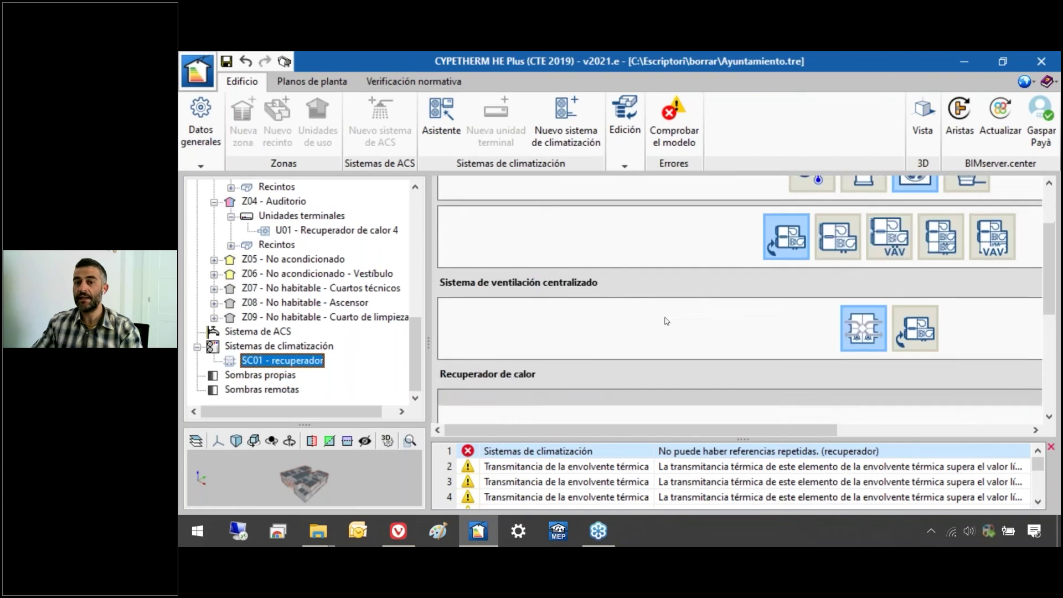
pyautogui.scroll(3, 604, 261)
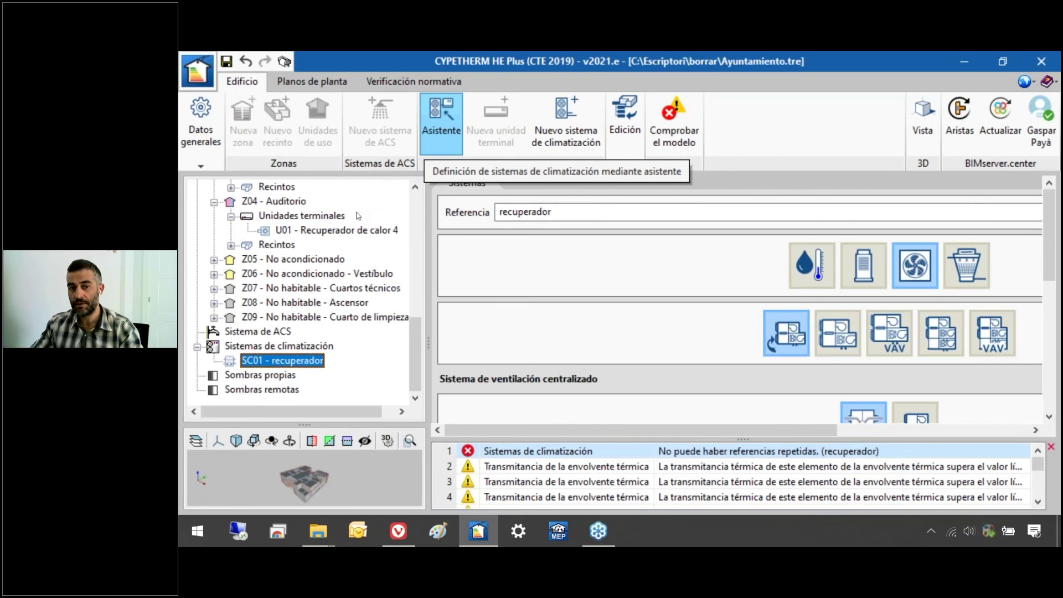
pyautogui.moveTo(418, 353); pyautogui.dragTo(421, 215)
pyautogui.scroll(-1, 414, 230)
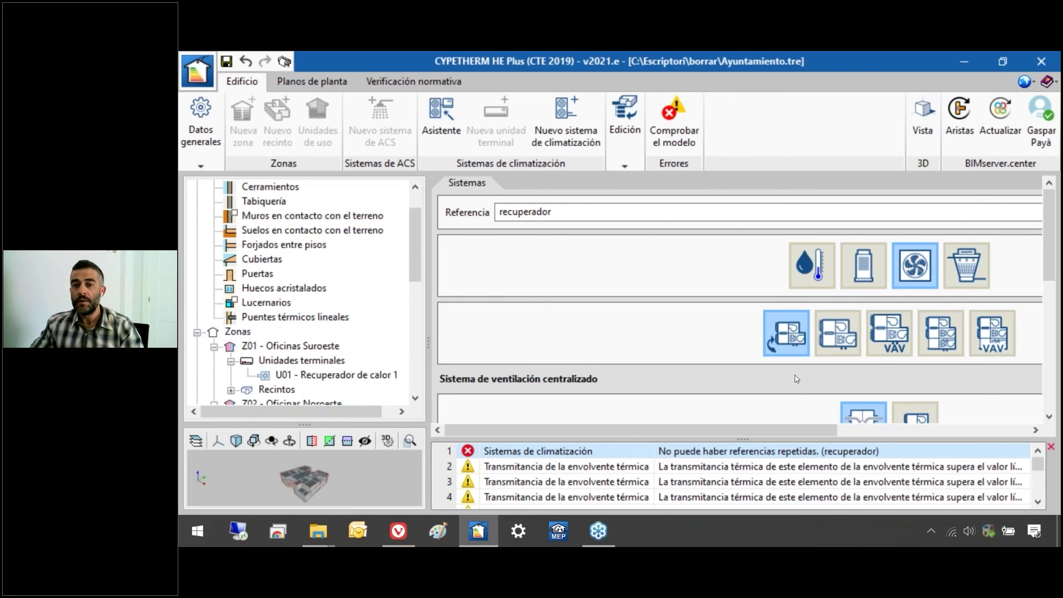
pyautogui.moveTo(747, 439); pyautogui.dragTo(753, 459)
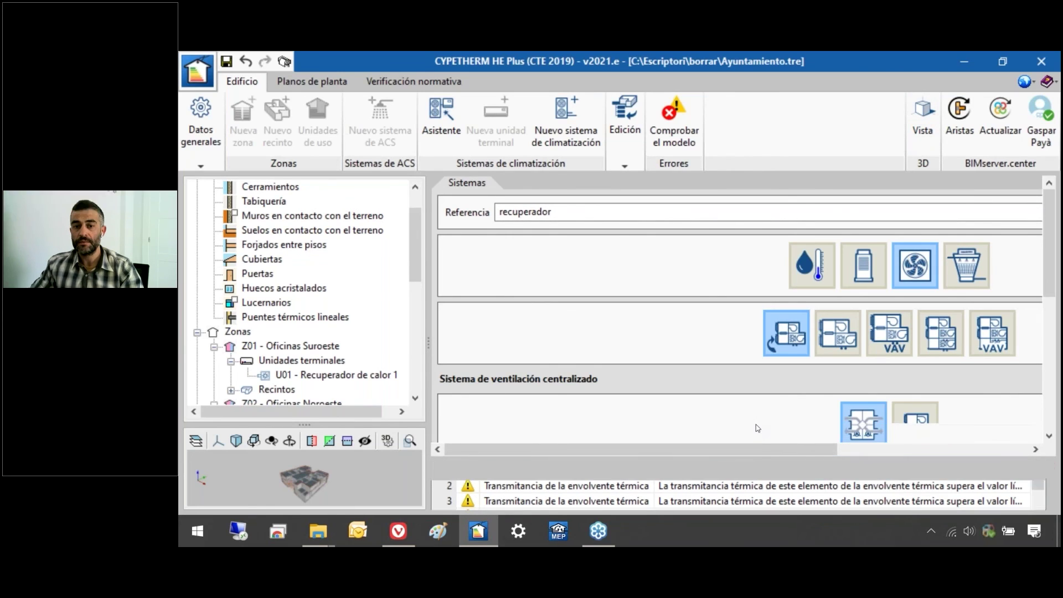